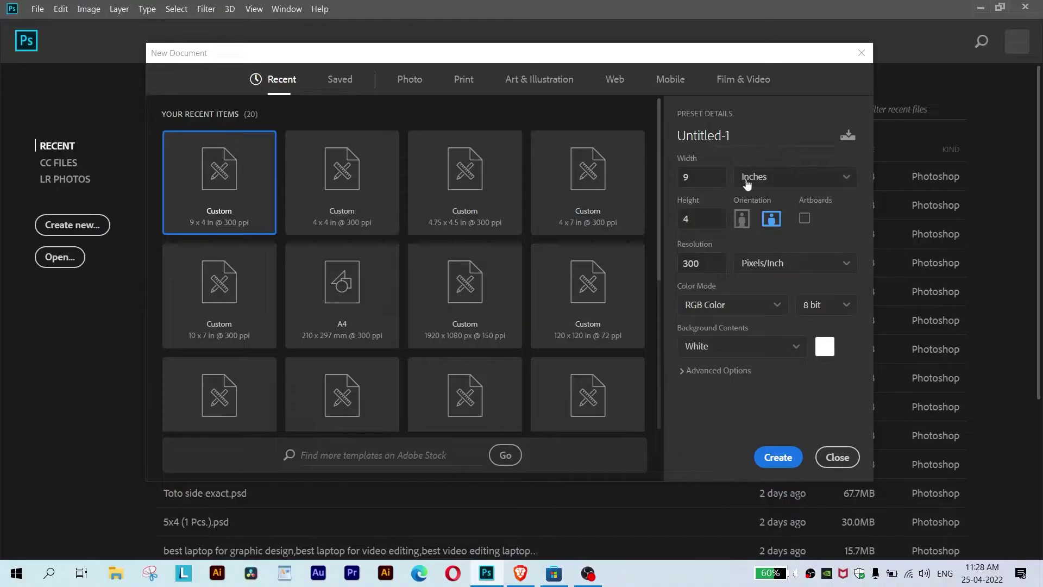
Create a new blank document in Pixels, 1200 × 1200.
left_click(756, 179)
left_click(760, 200)
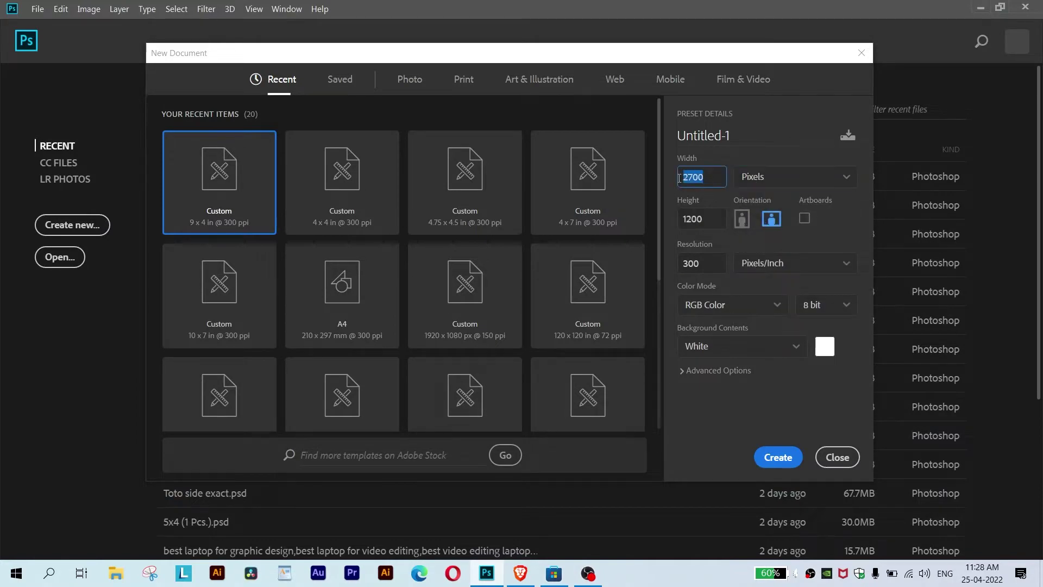
type("0")
left_click(777, 457)
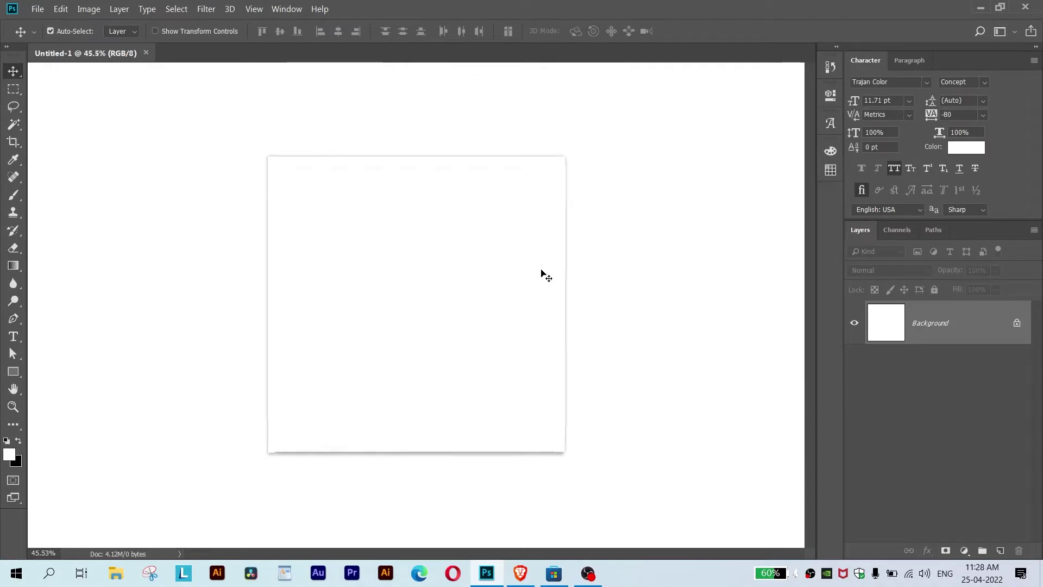
Add a Gradient fill layer and browse the Green gradient presets.
left_click(964, 550)
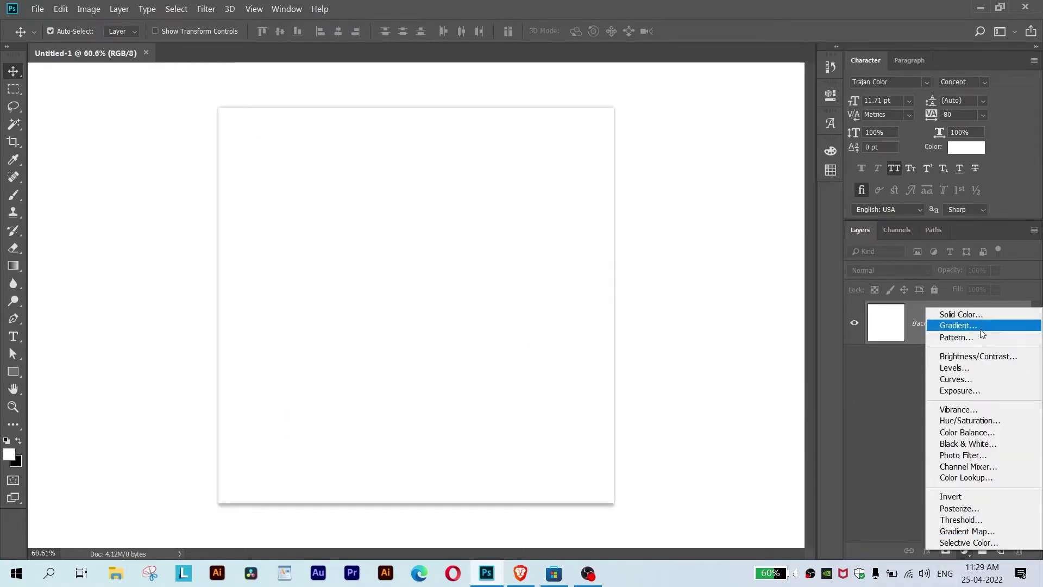
left_click(954, 324)
left_click(780, 261)
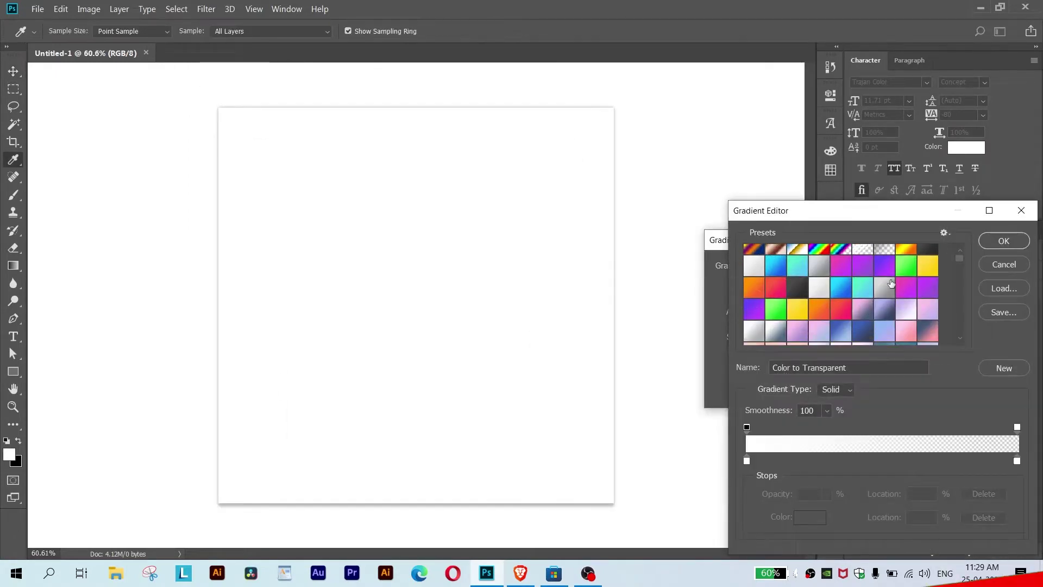
left_click(906, 266)
scroll(953, 272, "down", 3)
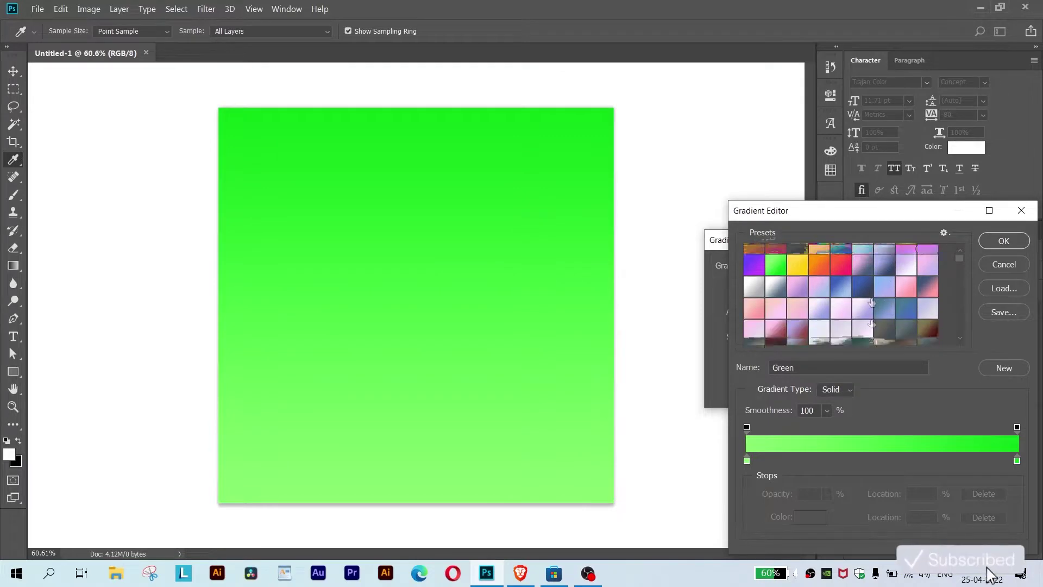
scroll(953, 272, "down", 3)
scroll(954, 272, "down", 3)
scroll(954, 272, "down", 3)
scroll(954, 272, "down", 3)
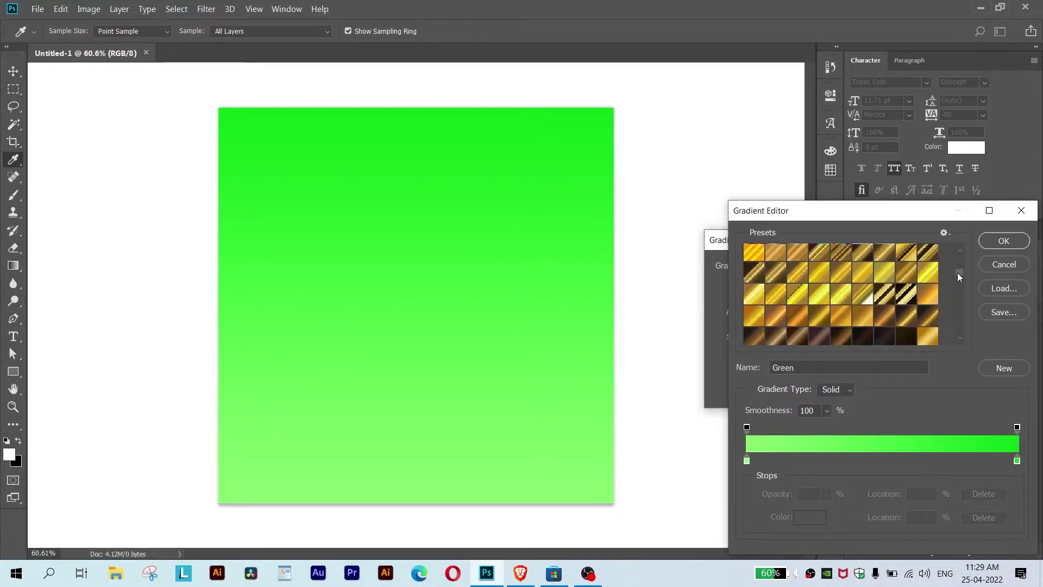
scroll(945, 274, "down", 3)
scroll(930, 278, "down", 3)
scroll(923, 283, "down", 3)
scroll(918, 288, "down", 3)
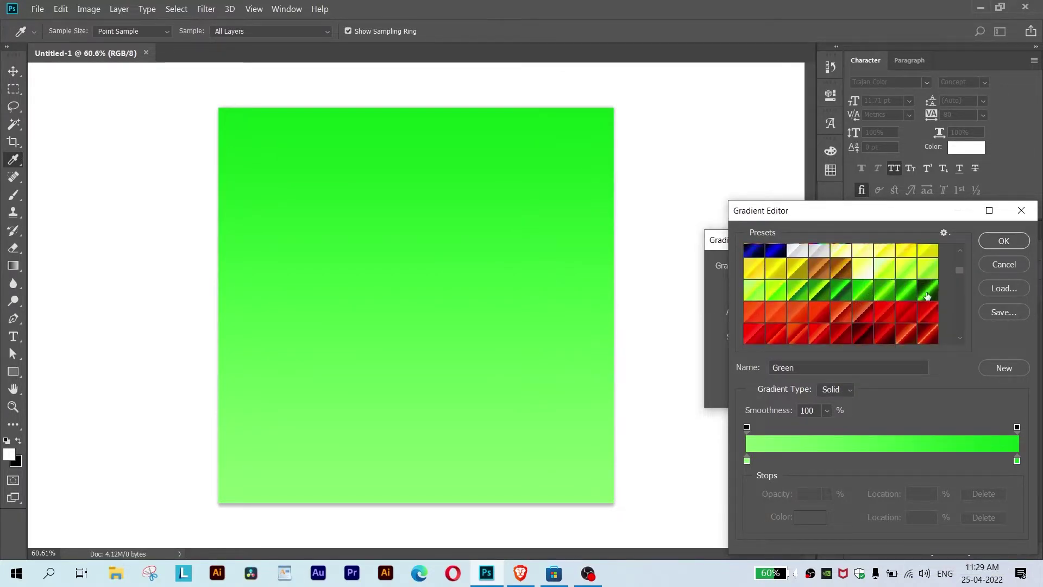
Choose the bright green G6 gradient preset in the gradient editor.
left_click(906, 296)
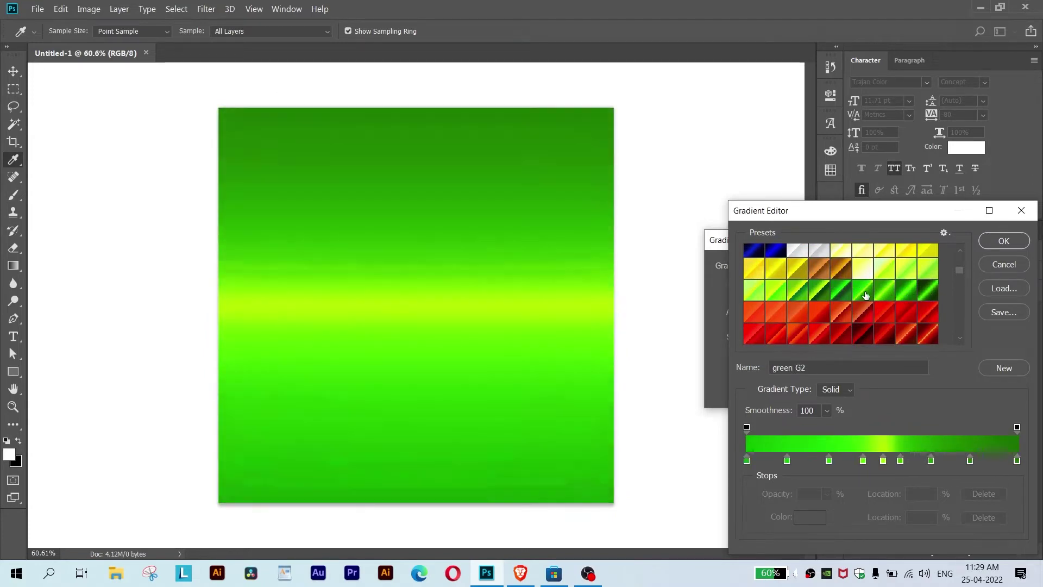
left_click(925, 295)
left_click(911, 296)
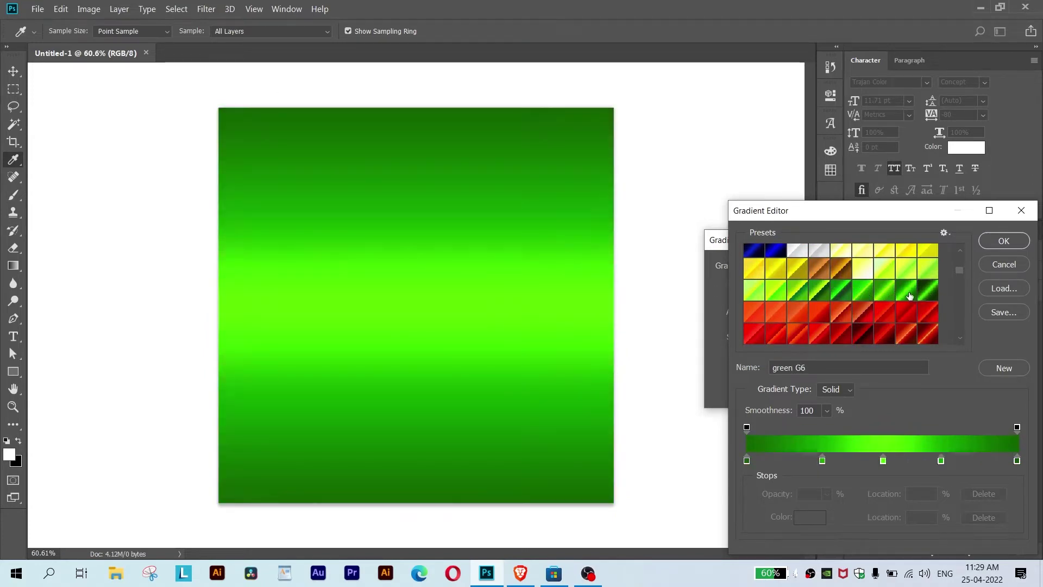
double_click(747, 461)
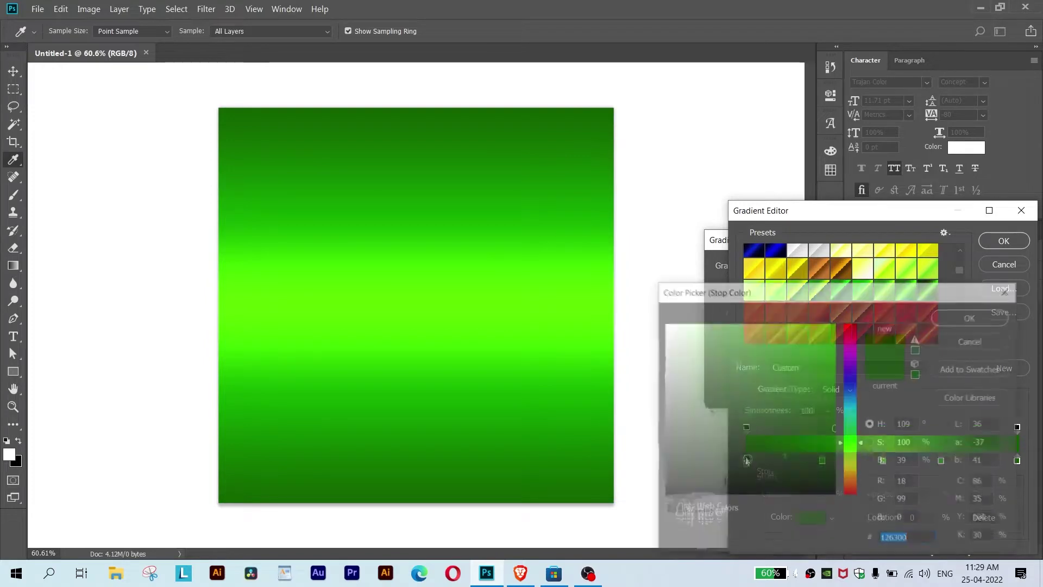
left_click(956, 317)
left_click(989, 250)
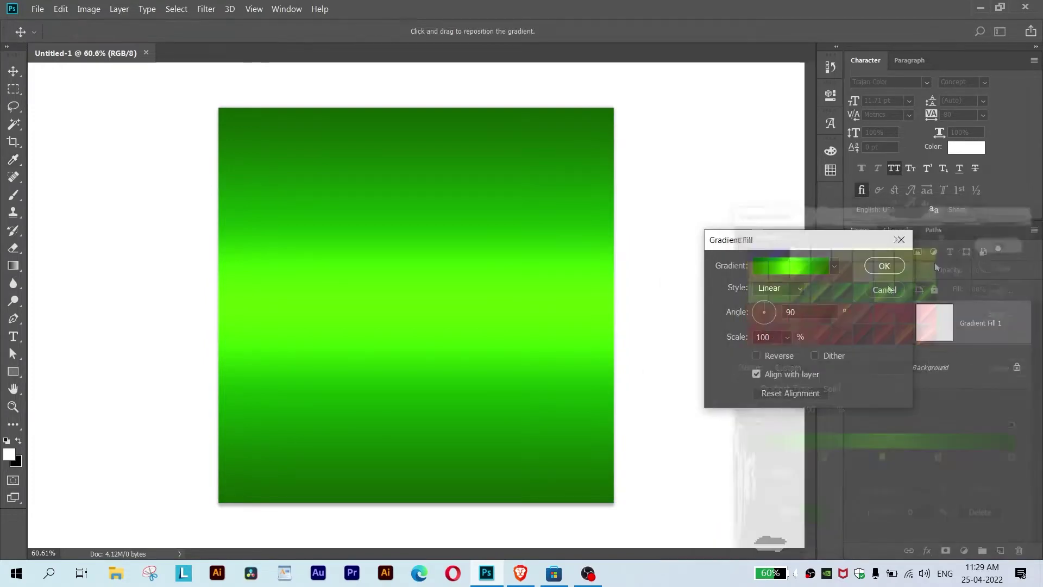
Set the gradient to Linear style, about -21.8° angle and 129% scale, and apply it.
left_click_drag(773, 312, 775, 312)
left_click(778, 288)
left_click(780, 315)
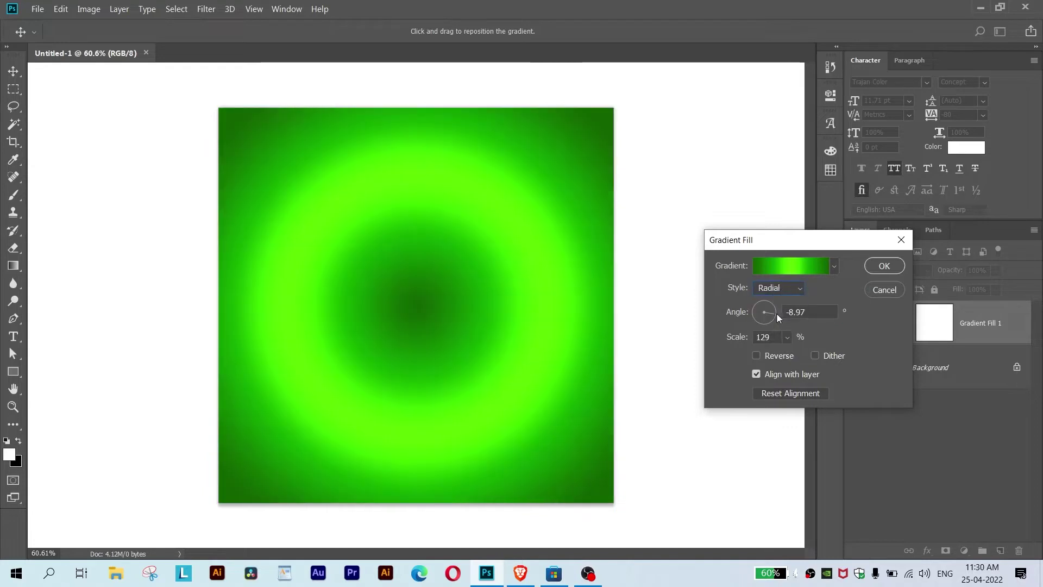
left_click(766, 303)
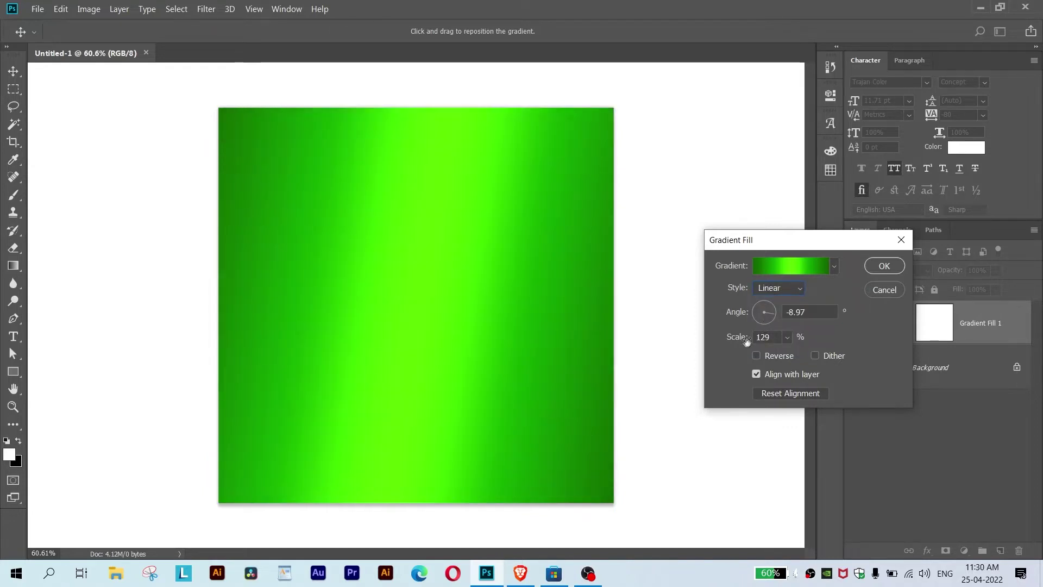
left_click_drag(776, 308, 773, 315)
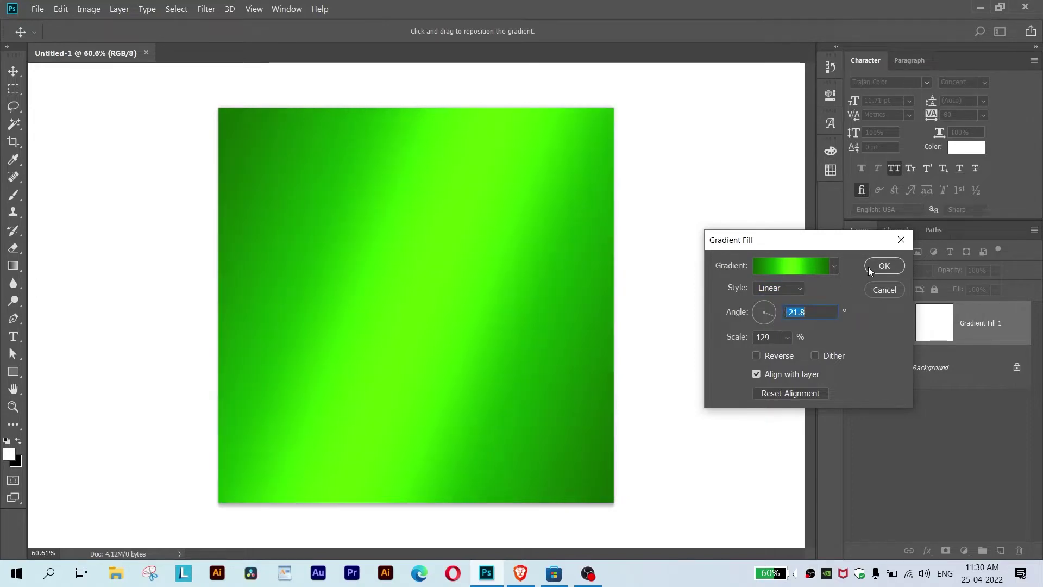
left_click(882, 265)
key("ctrl+plus")
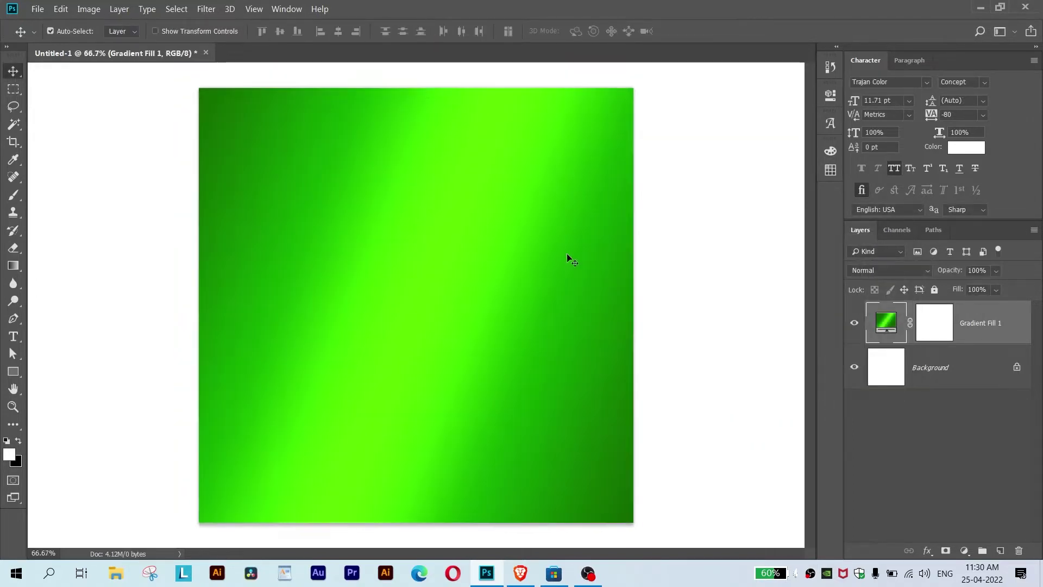
Add white RAMADAN text, enlarge it and place it near the top centre.
left_click(13, 336)
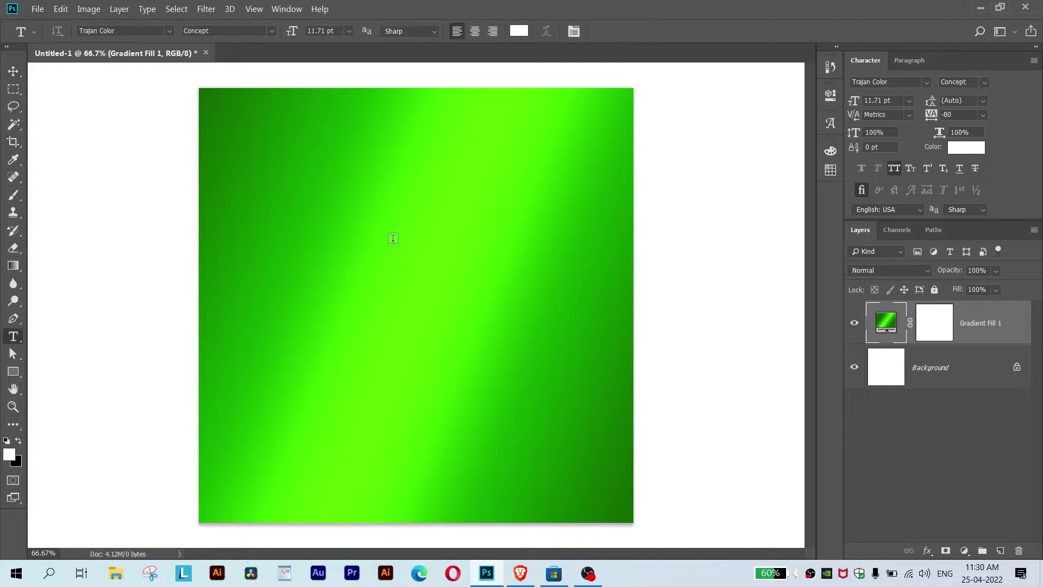
left_click(363, 203)
type("RA")
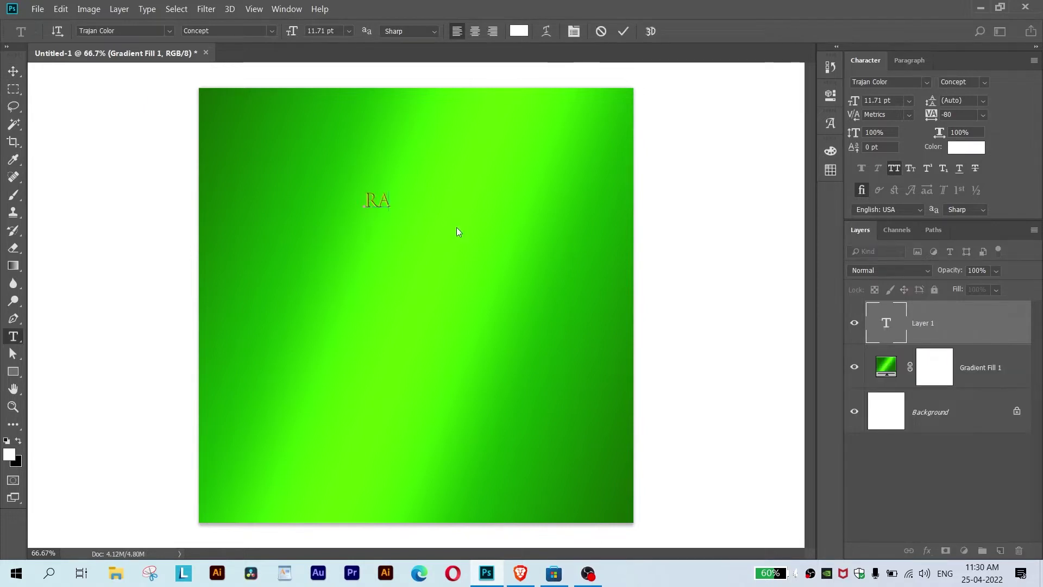
type("MADAN")
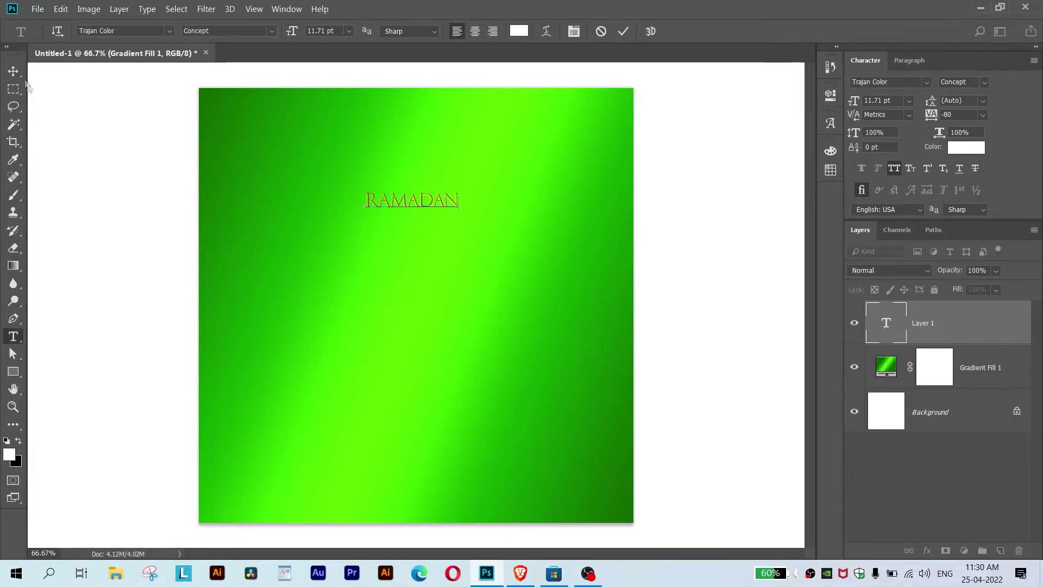
left_click(13, 71)
key("ctrl+t")
mouse_move(463, 218)
left_mouse_down()
mouse_move(541, 230)
mouse_move(492, 196)
left_mouse_up()
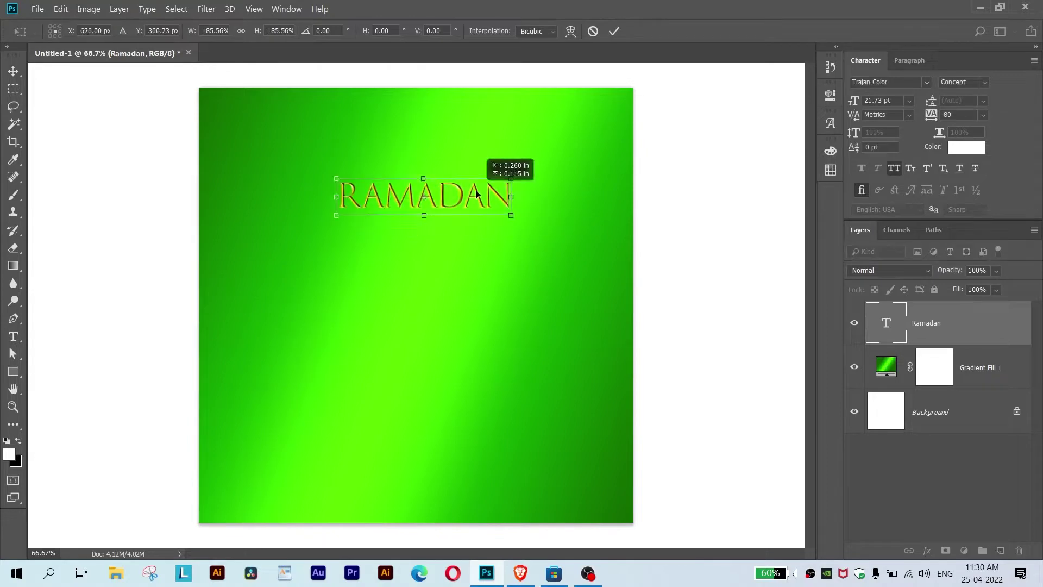
key("Return")
scroll(491, 196, "up", 2)
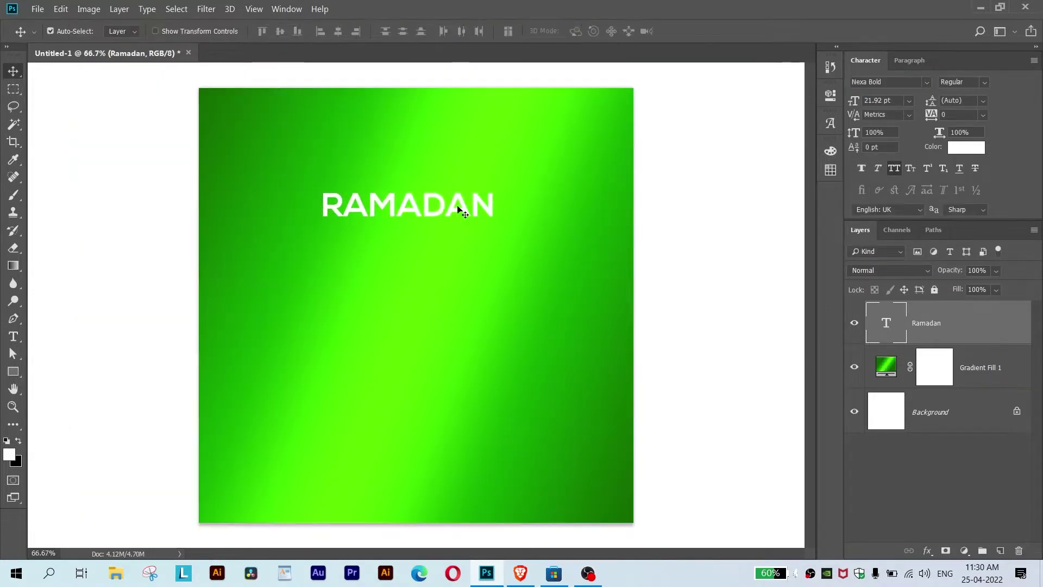
left_click_drag(459, 209, 473, 200)
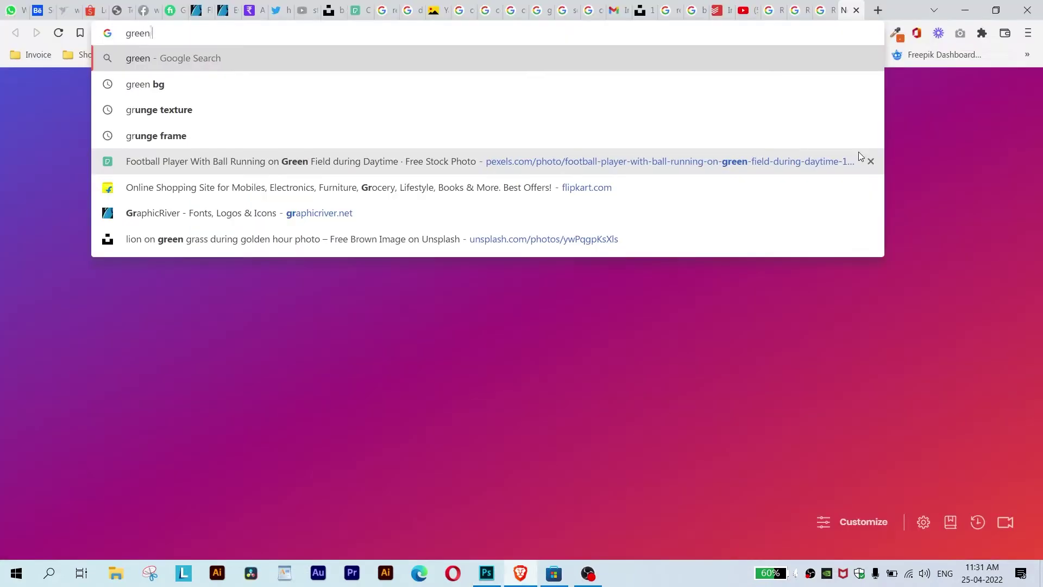
Search Google Images for 'green texture', limited to large images.
type("te")
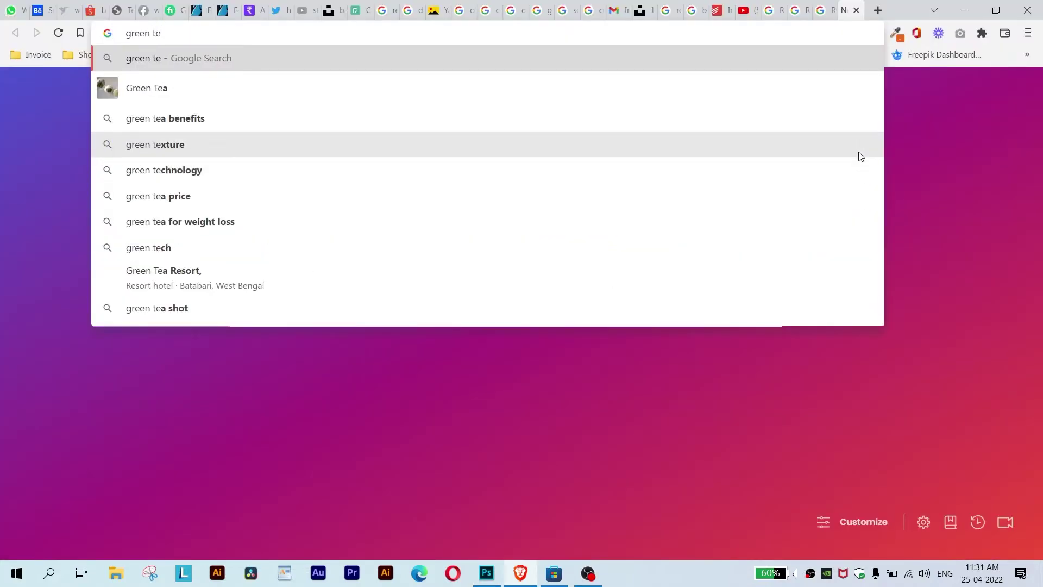
left_click(845, 148)
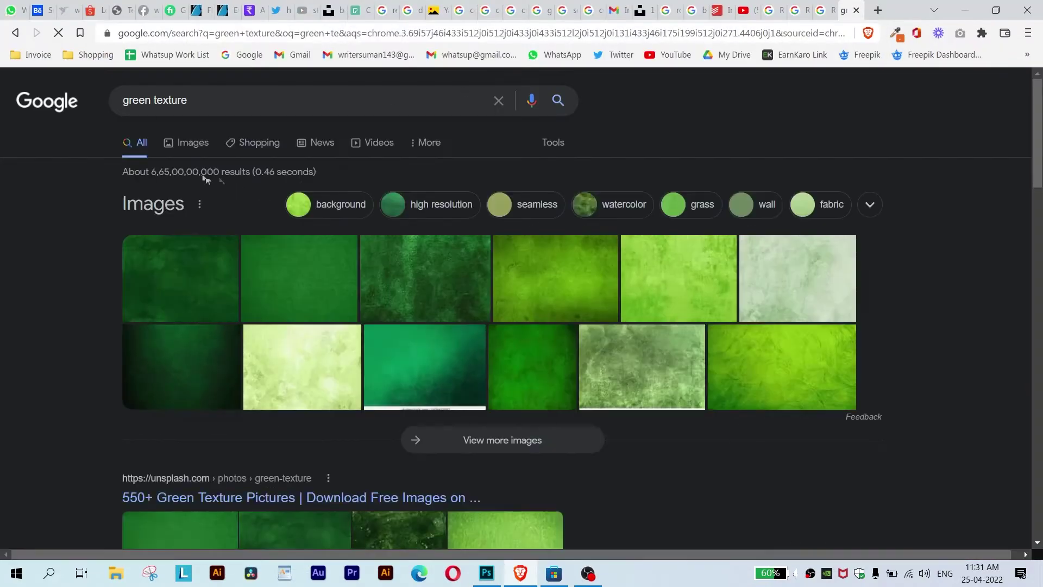
left_click(682, 223)
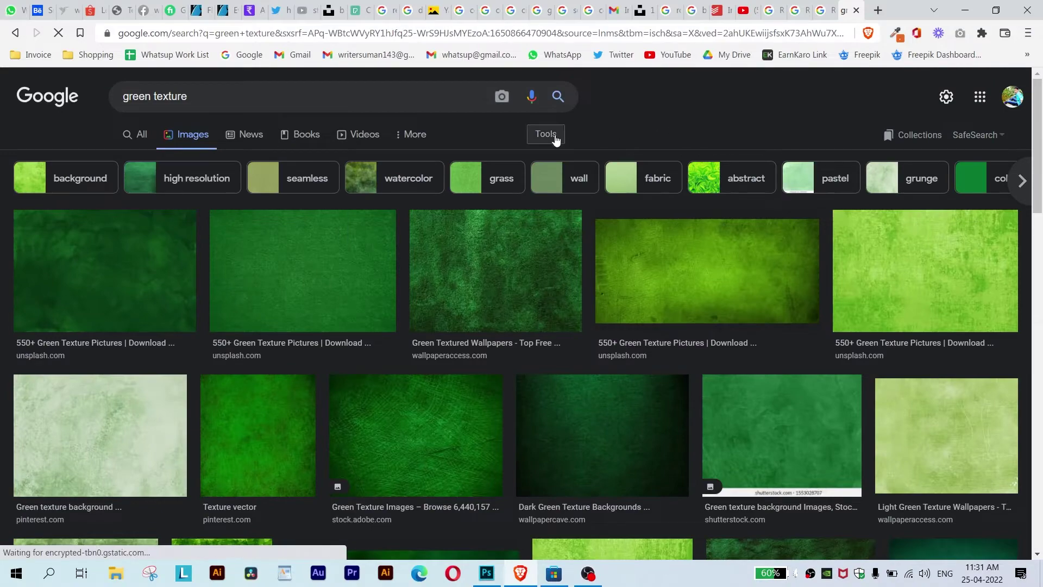
left_click(555, 139)
left_click(115, 159)
left_click(116, 206)
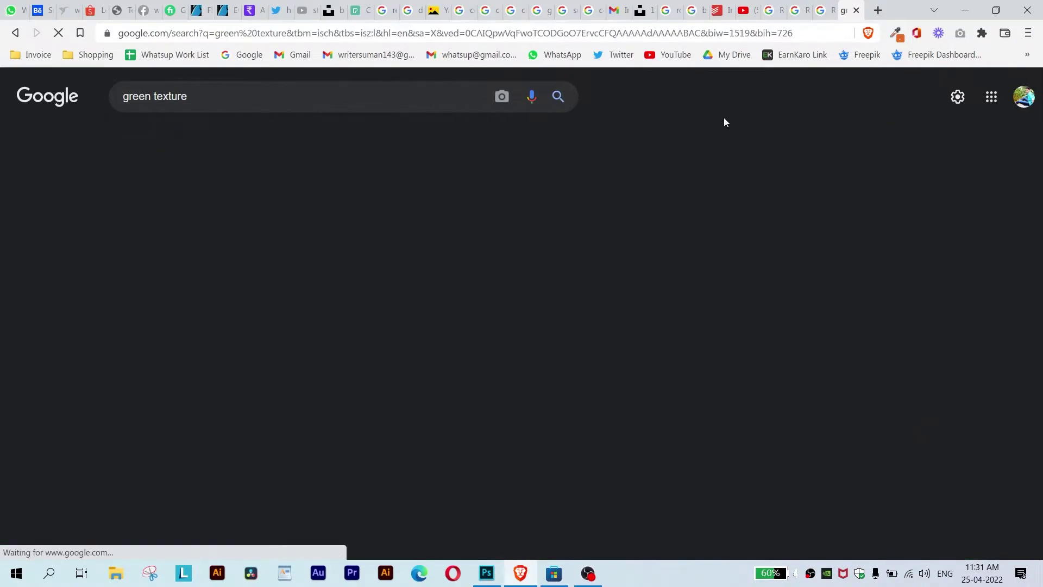
Preview the green diamond-pattern texture and copy the image.
left_click(132, 305)
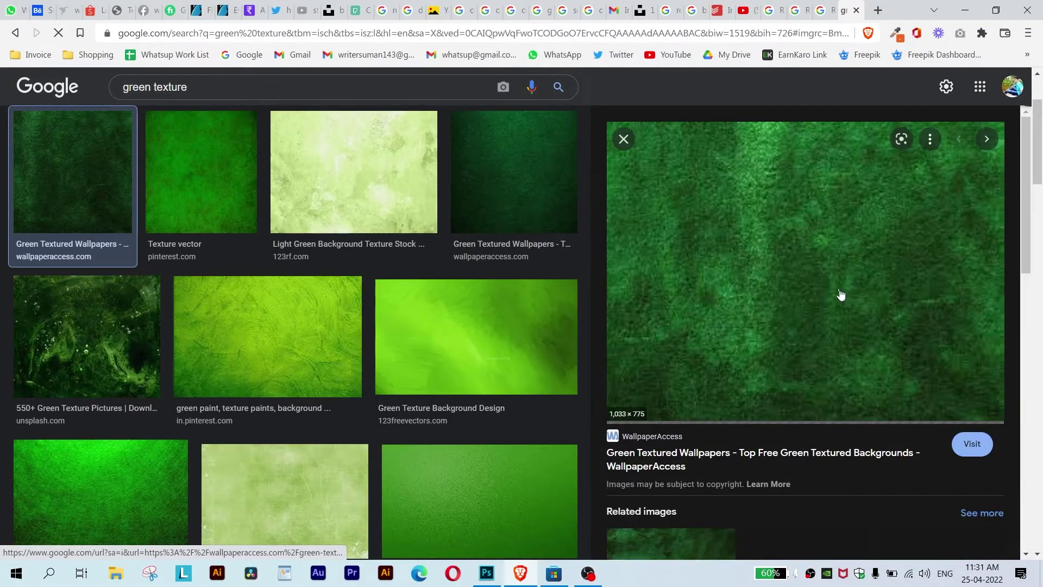
scroll(778, 273, "down", 5)
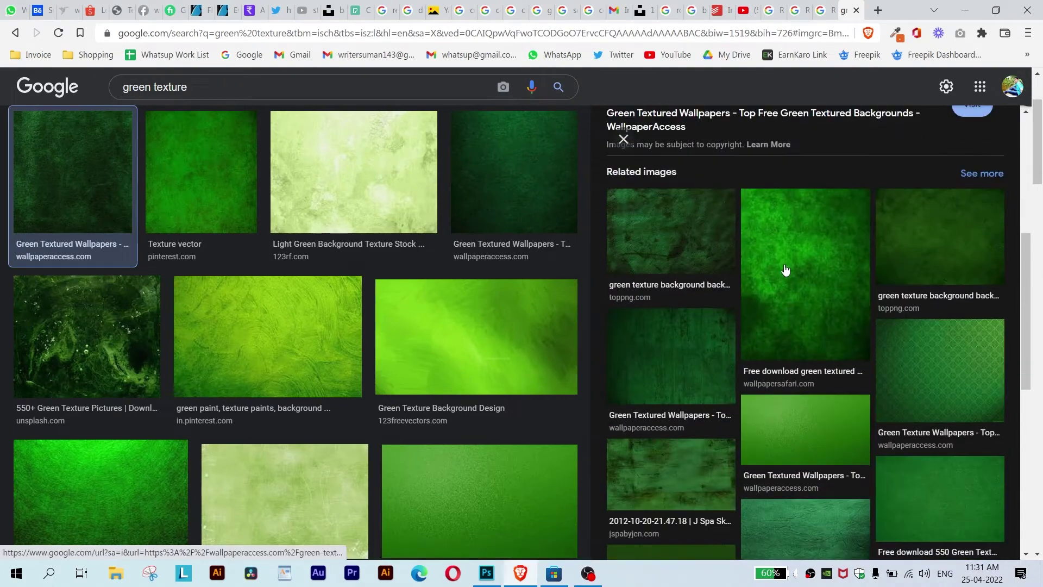
left_click(912, 365)
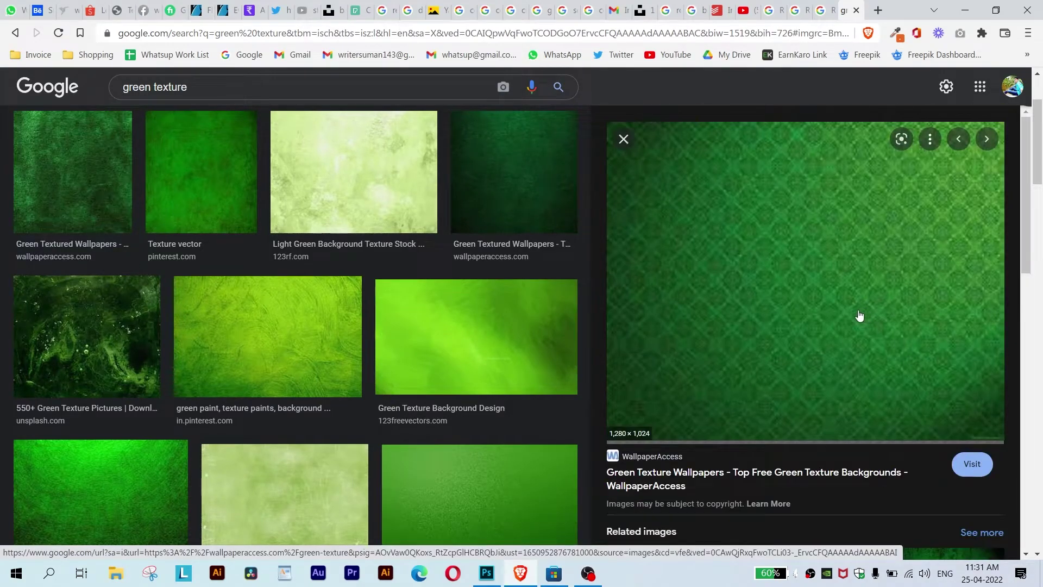
scroll(858, 315, "down", 8)
scroll(857, 315, "up", 2)
scroll(857, 314, "up", 6)
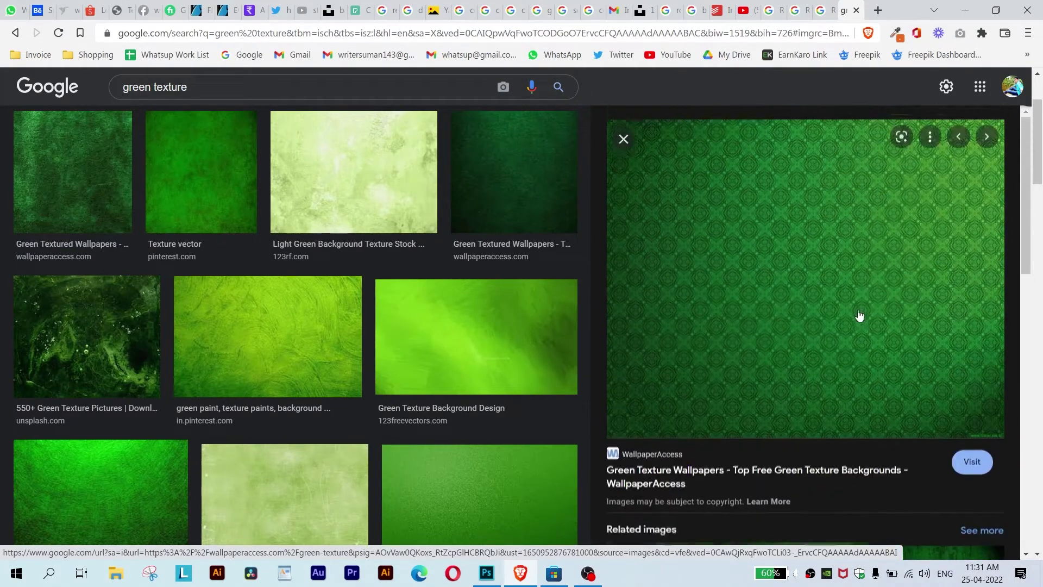
right_click(787, 257)
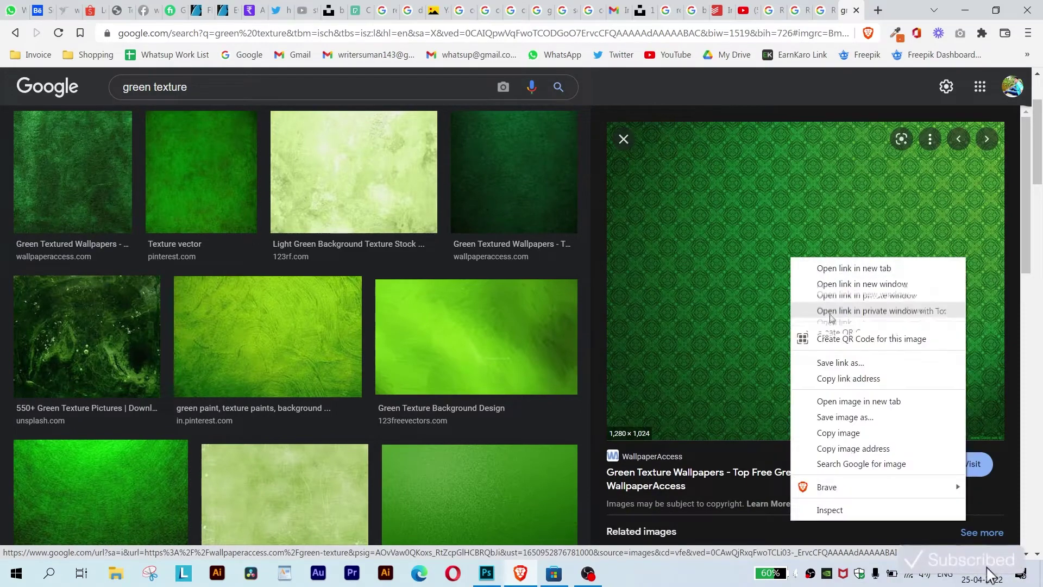
left_click(826, 432)
Paste the pattern above Gradient Fill 1 and scale it to cover the canvas.
left_click(486, 573)
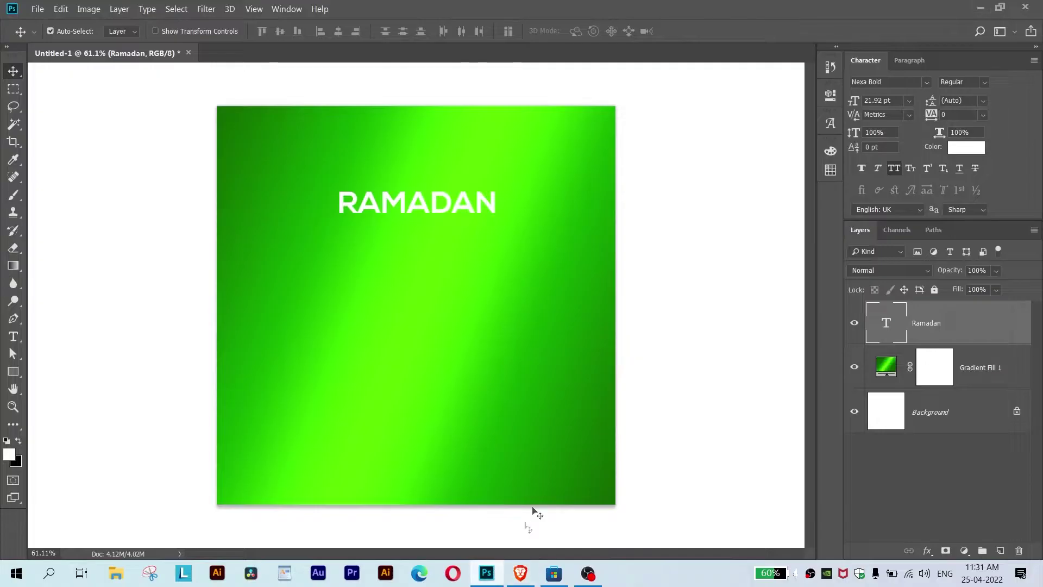
left_click(945, 382)
key("ctrl+v")
key("ctrl+t")
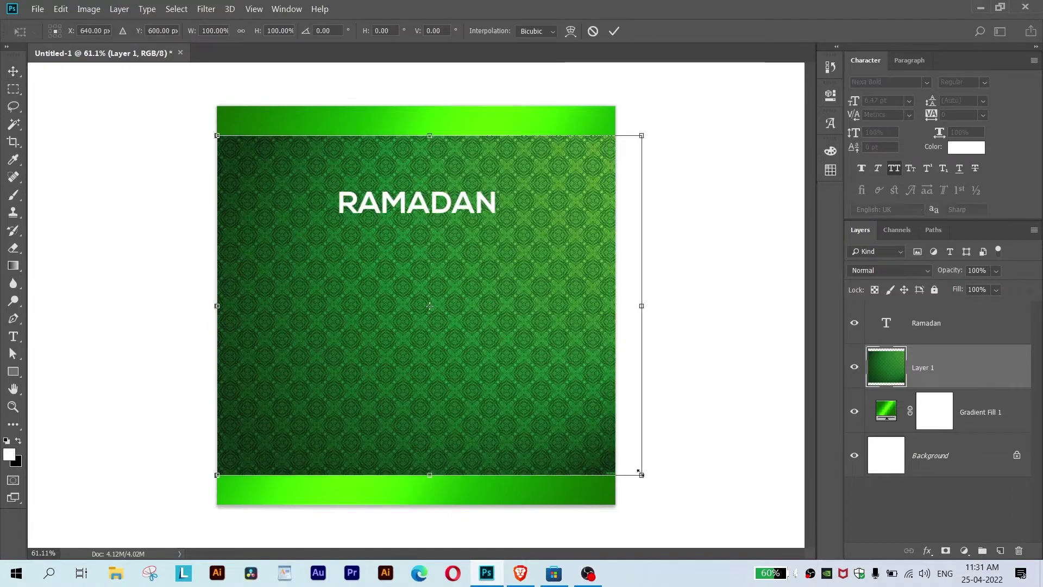
mouse_move(641, 471)
left_mouse_down()
mouse_move(659, 493)
mouse_move(631, 514)
mouse_move(737, 530)
mouse_move(630, 459)
left_mouse_up()
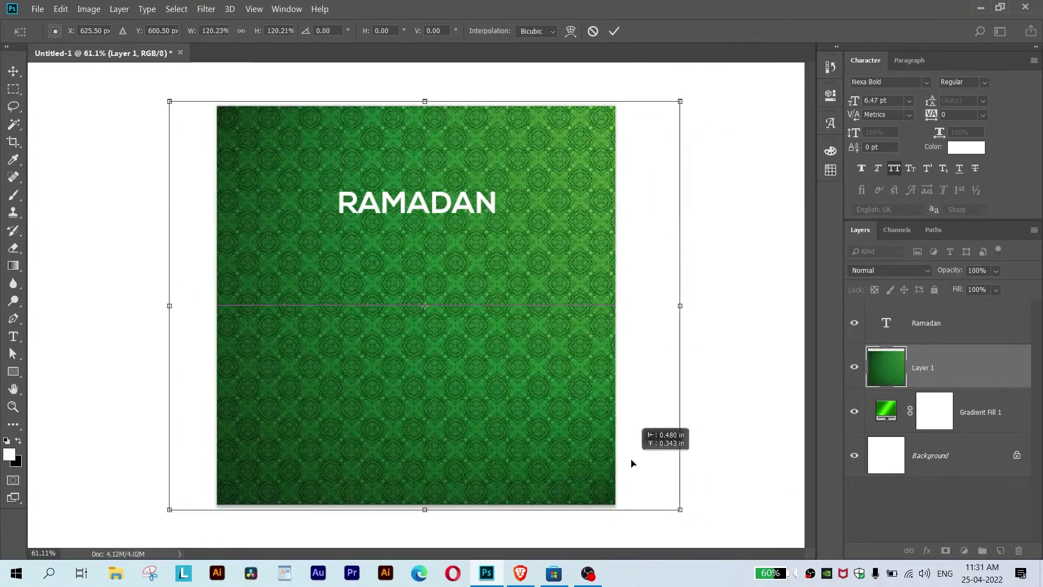
key("Return")
Set the pattern layer's blend mode to Multiply.
left_click(888, 269)
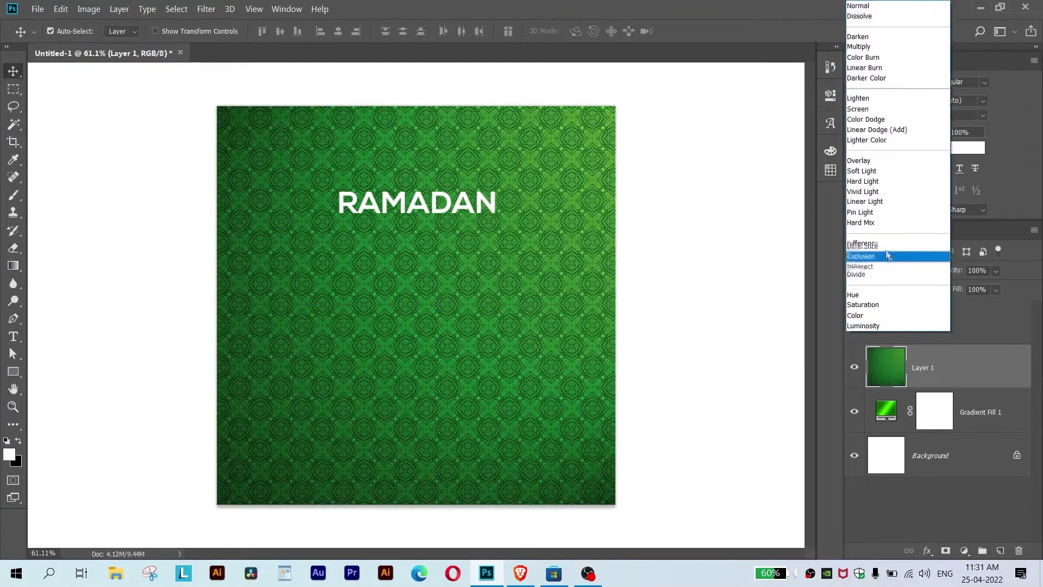
left_click(869, 49)
key("shift+minus")
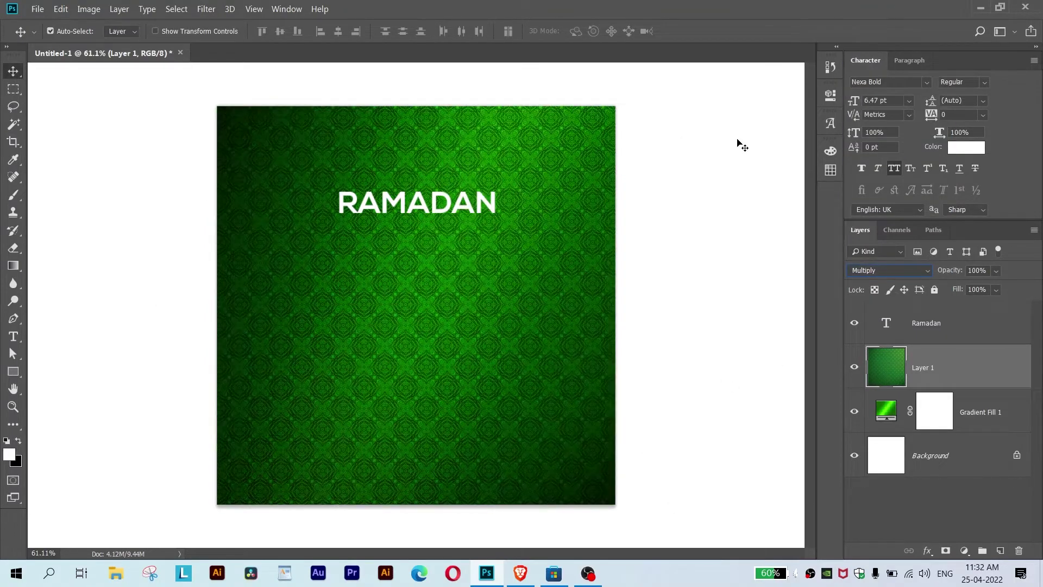
key("shift+minus")
key("shift+plus")
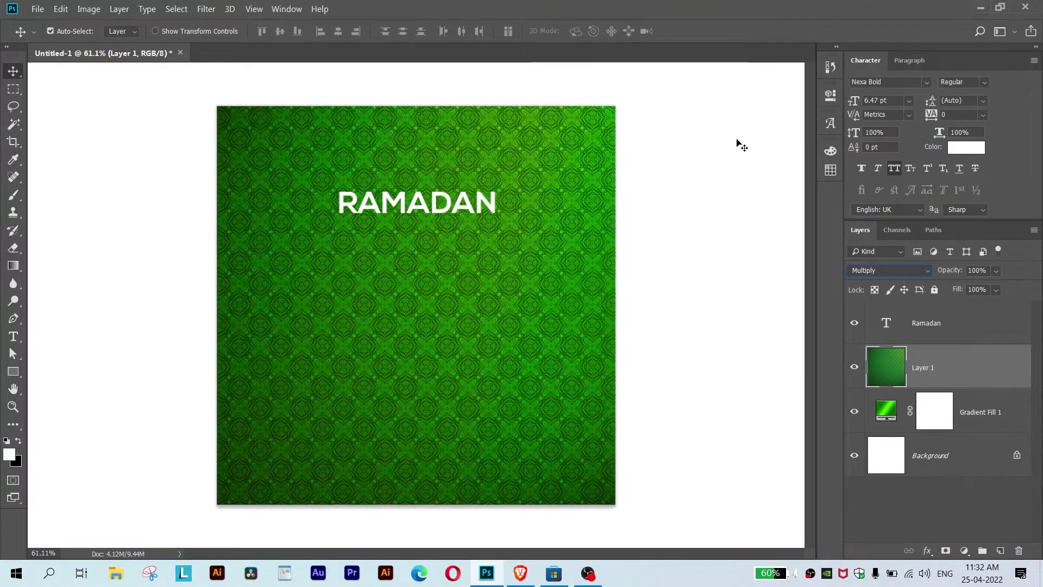
key("shift+plus")
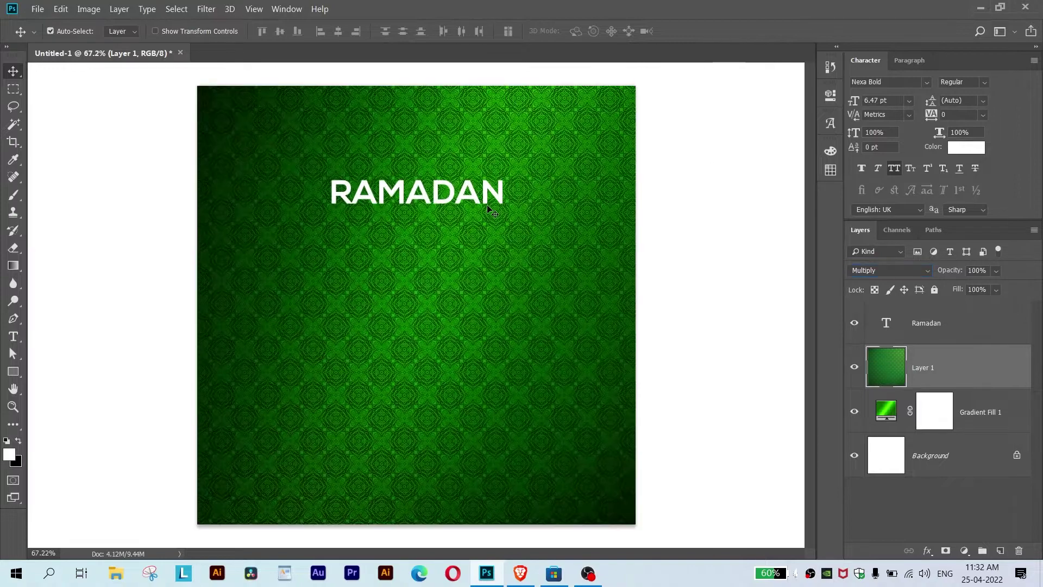
Duplicate the title below itself as MUBARAK in Roxie Rossa, all caps.
scroll(516, 229, "up", 2)
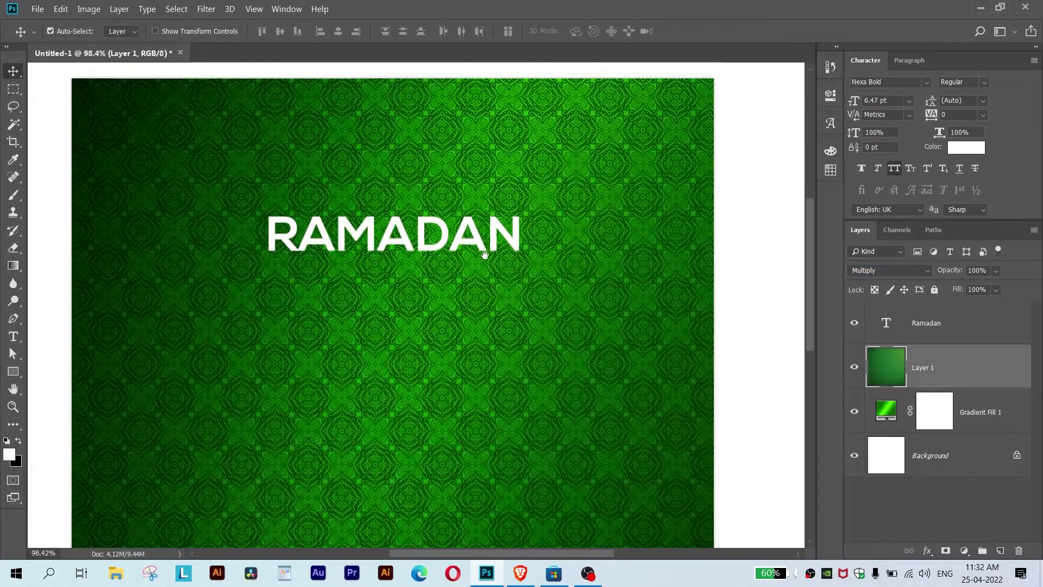
left_click_drag(496, 231, 493, 284)
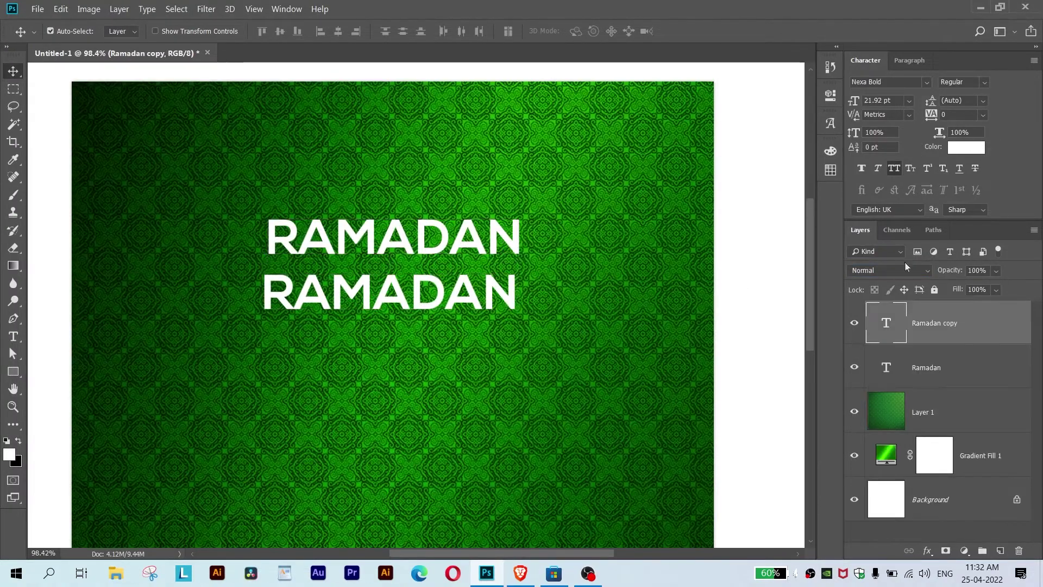
double_click(886, 323)
type("MUBARAK")
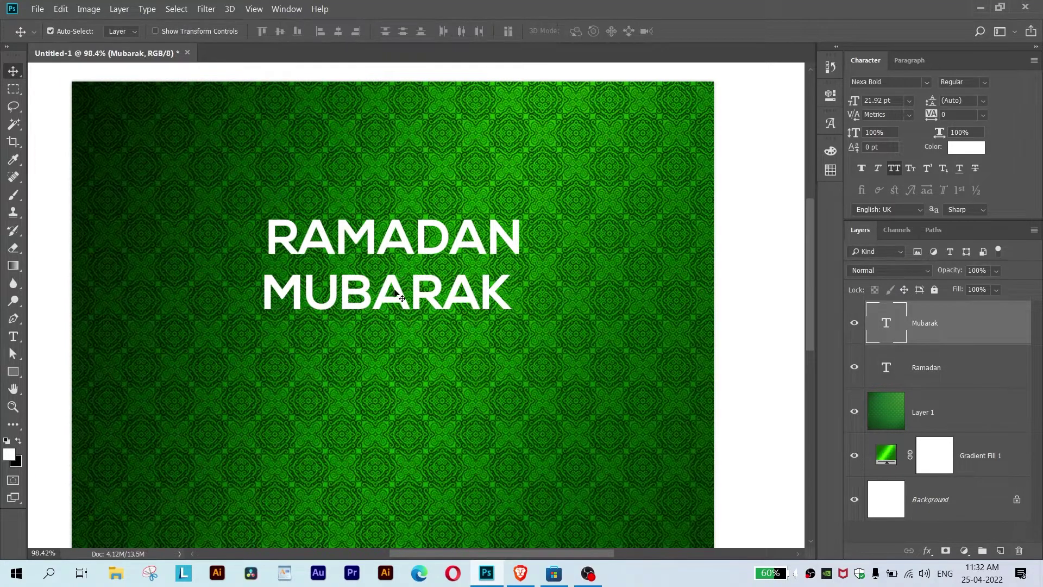
left_click_drag(399, 296, 405, 296)
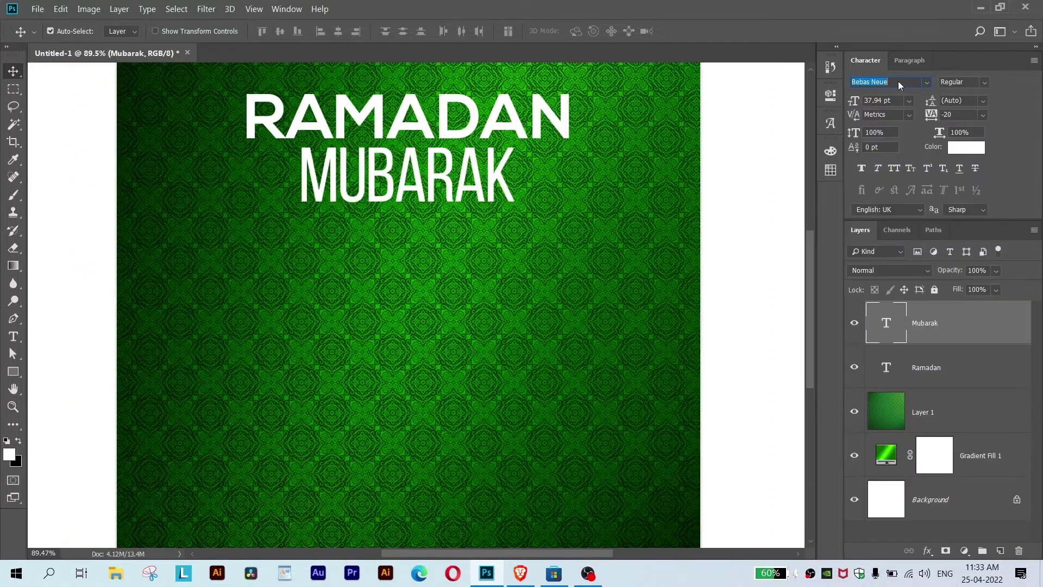
key("Down")
left_click_drag(561, 187, 501, 186)
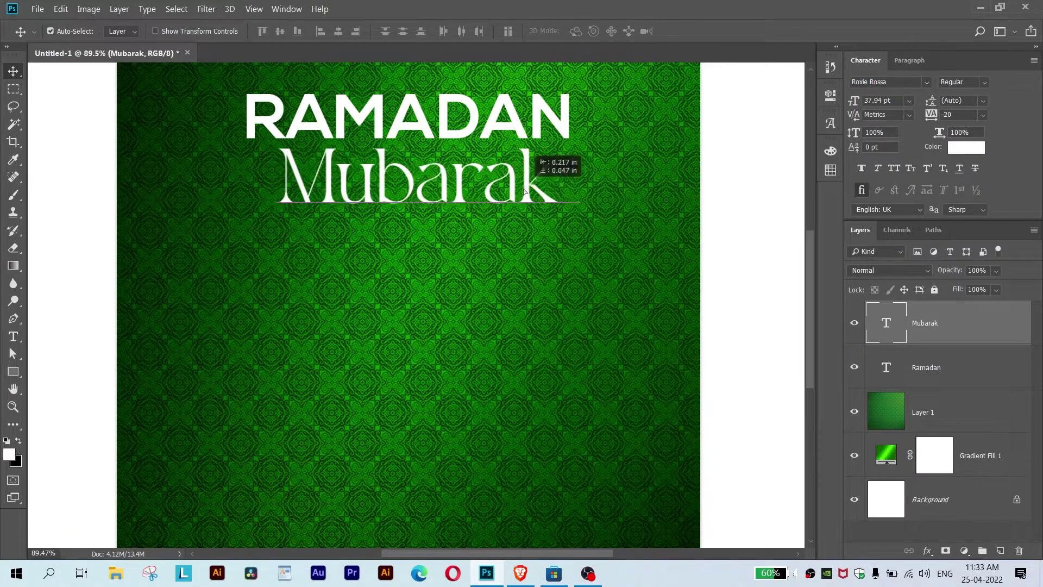
left_click(894, 168)
Scale MUBARAK down and centre it under RAMADAN.
key("ctrl+t")
left_click_drag(604, 227, 515, 206)
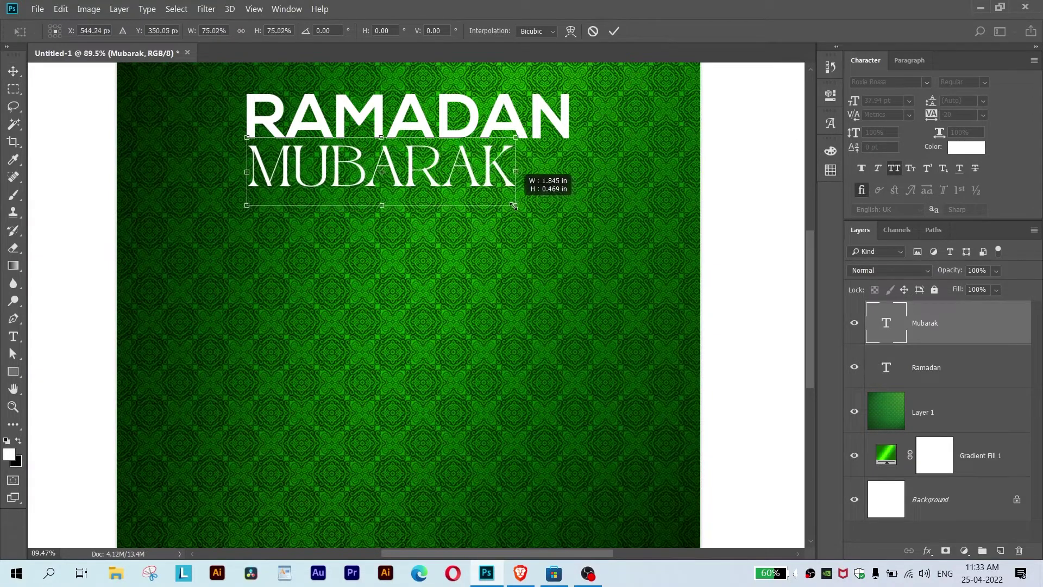
left_click_drag(486, 164, 515, 172)
key("Return")
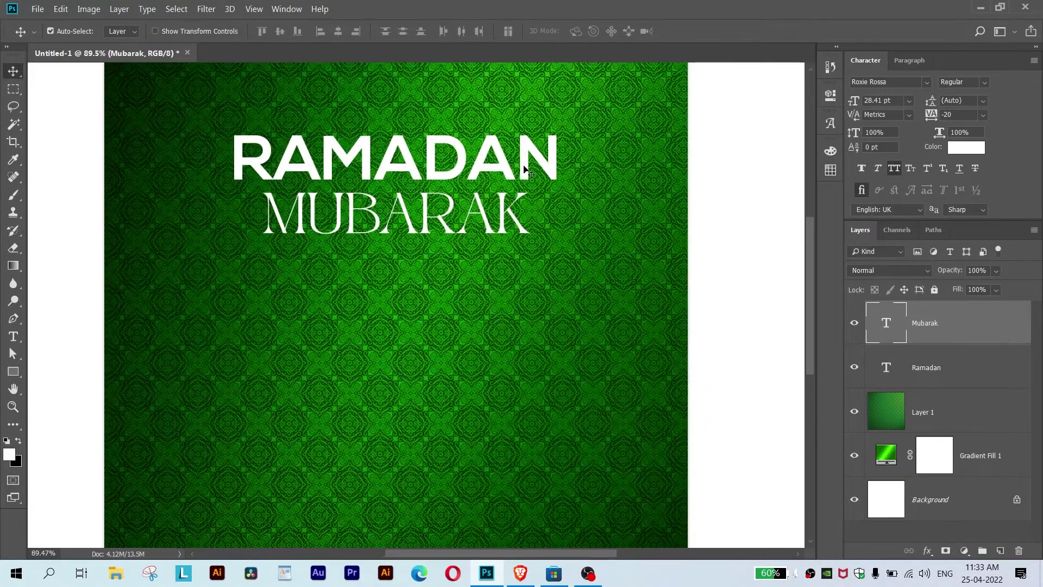
Shrink the RAMADAN title and nudge it into position.
left_click(522, 162)
key("ctrl+t")
mouse_move(568, 129)
left_mouse_down()
mouse_move(466, 147)
mouse_move(476, 146)
mouse_move(453, 172)
left_mouse_up()
key("Return")
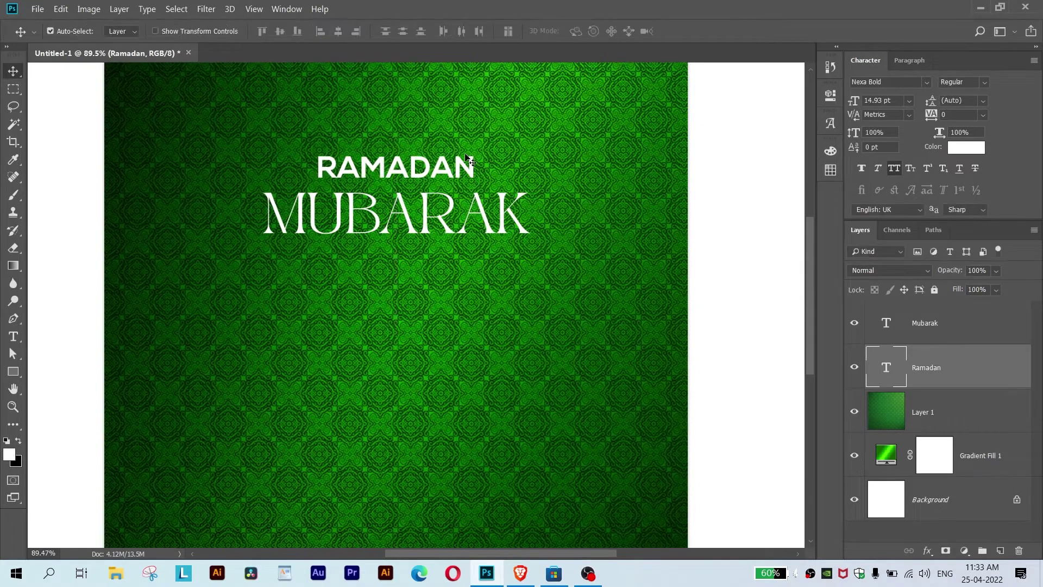
key("Down")
key("Down")
key("Down")
key("Down")
key("Down")
key("Down")
key("Down")
key("Down")
key("Down")
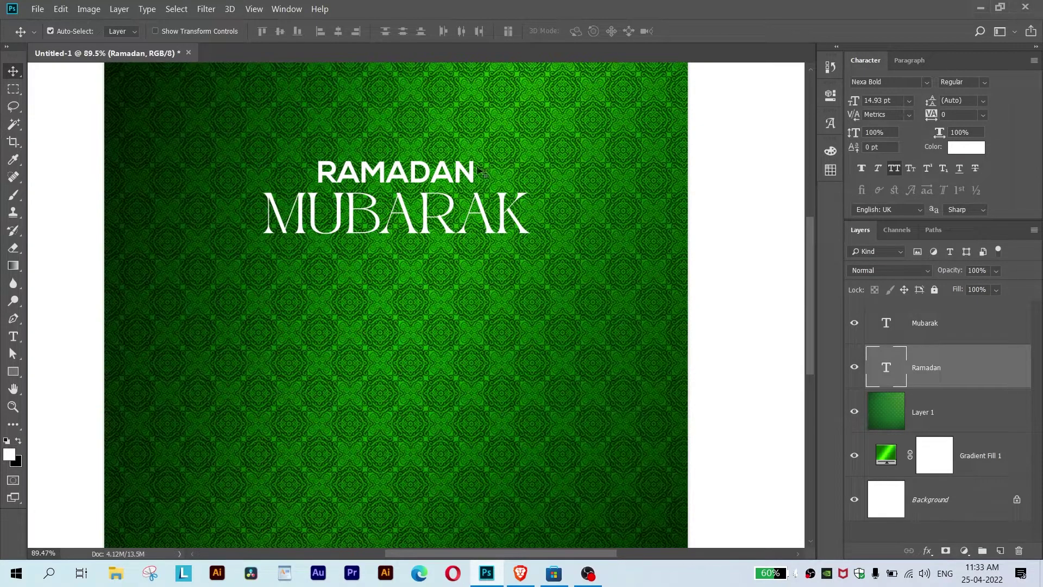
left_click_drag(462, 172, 463, 162)
Duplicate MUBARAK into a faux-bold serif RAMADAN line scaled above it.
left_click_drag(489, 208, 489, 259)
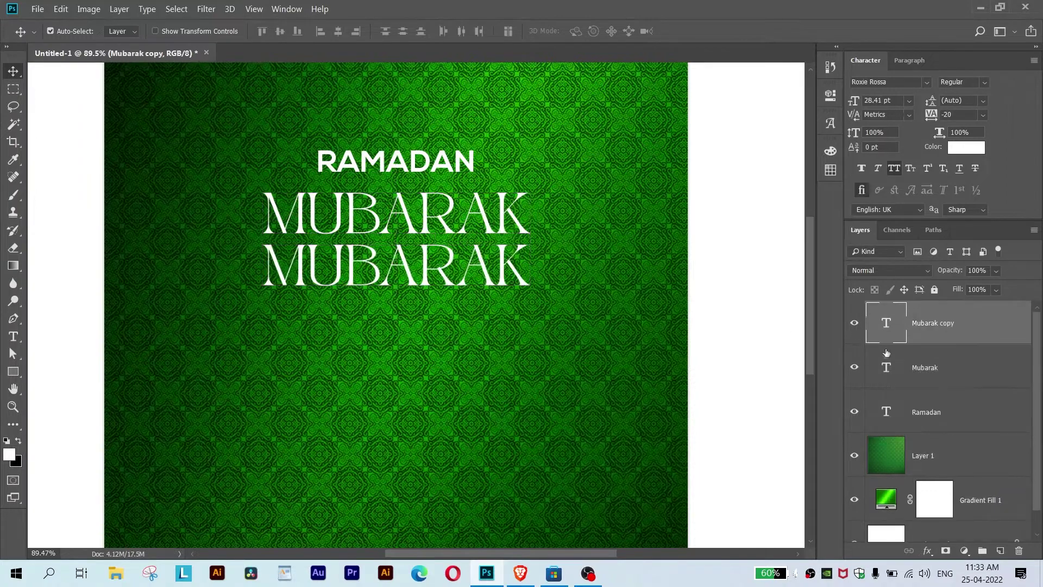
double_click(886, 322)
type("RAMADAN")
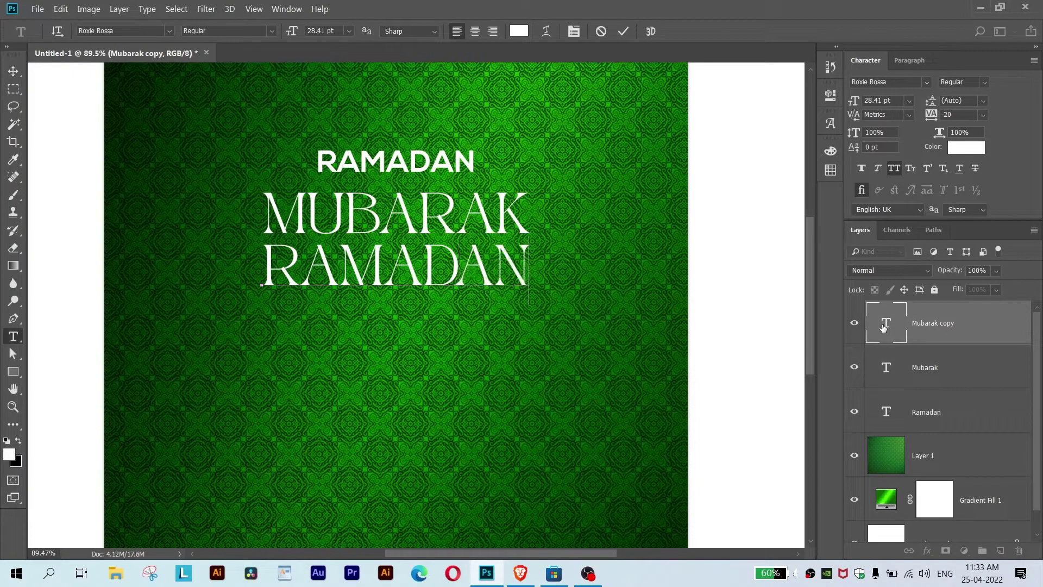
left_click(13, 70)
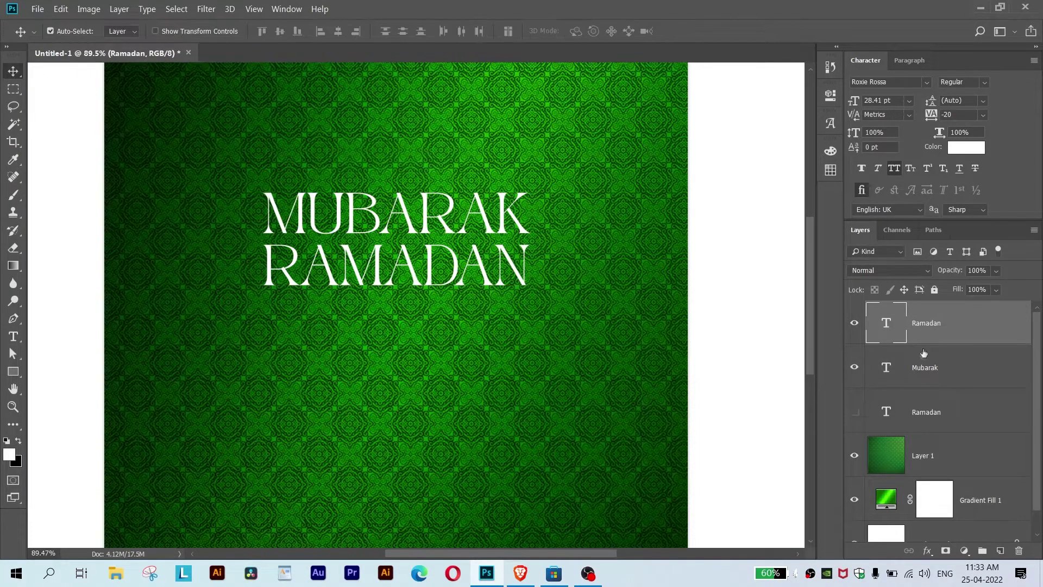
key("ctrl+t")
left_click_drag(396, 266, 396, 157)
mouse_move(530, 126)
left_mouse_down()
mouse_move(503, 134)
mouse_move(504, 183)
left_mouse_up()
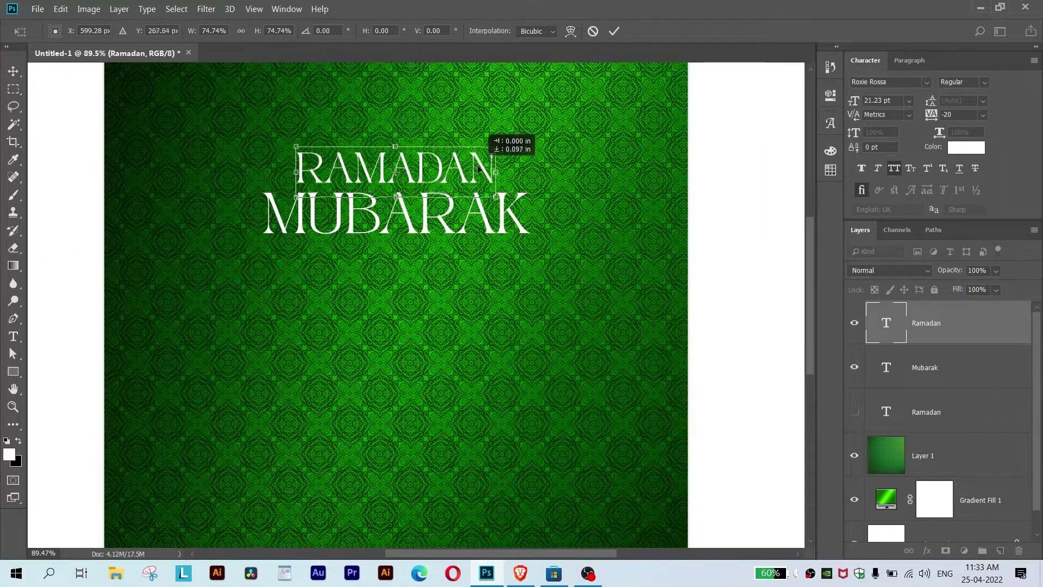
key("Return")
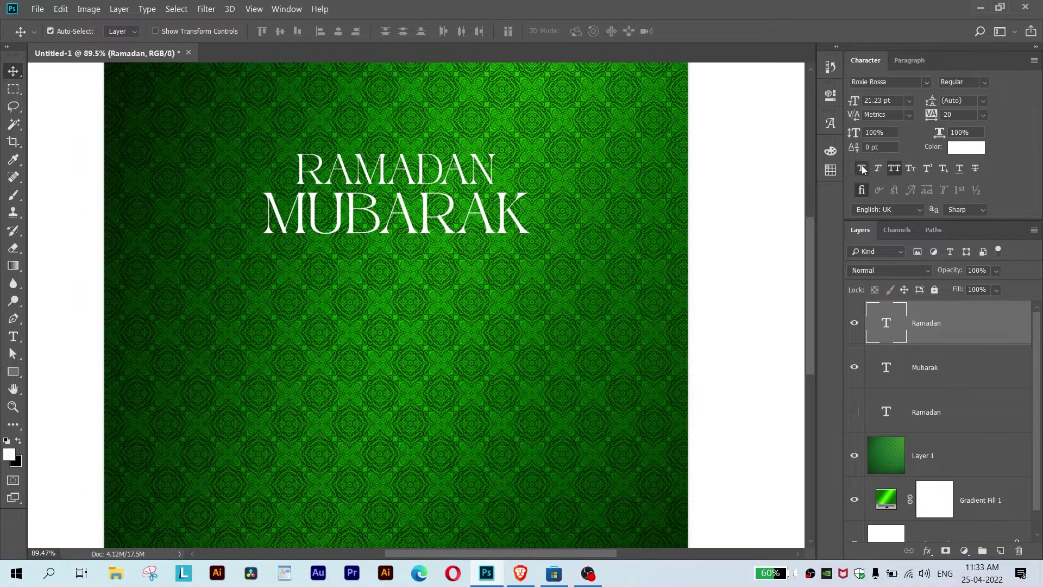
left_click(861, 168)
left_click_drag(514, 218, 516, 219)
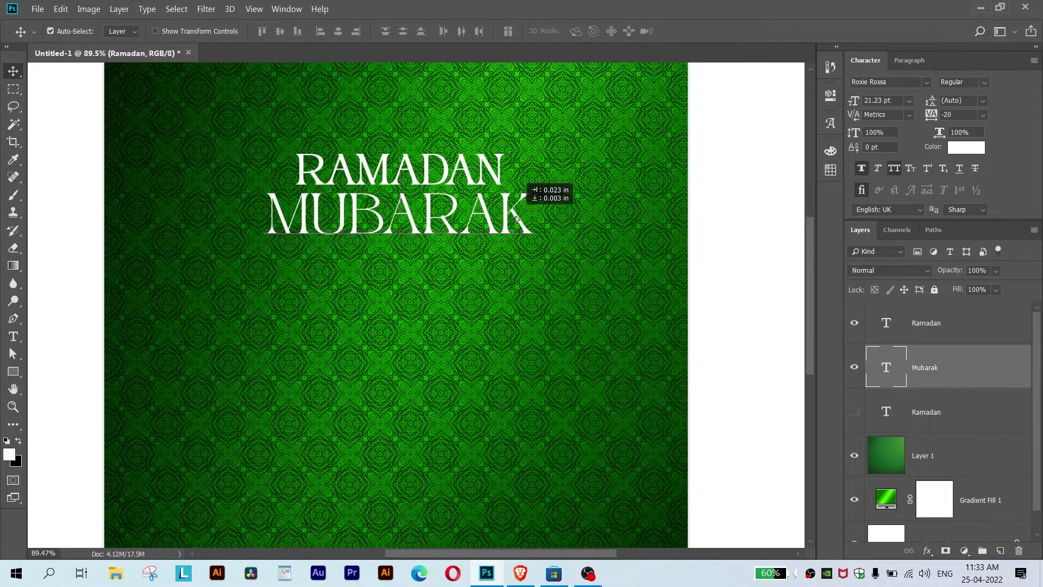
Enlarge both title text layers together.
scroll(679, 222, "down", 5)
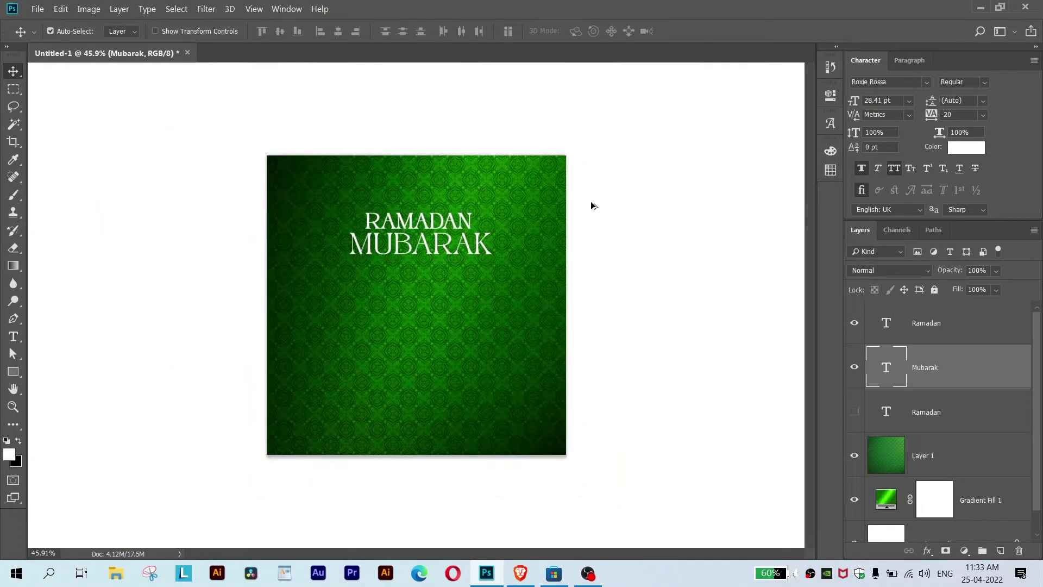
left_click_drag(928, 323, 948, 327)
key("ctrl+t")
left_click_drag(492, 255, 494, 259)
key("Return")
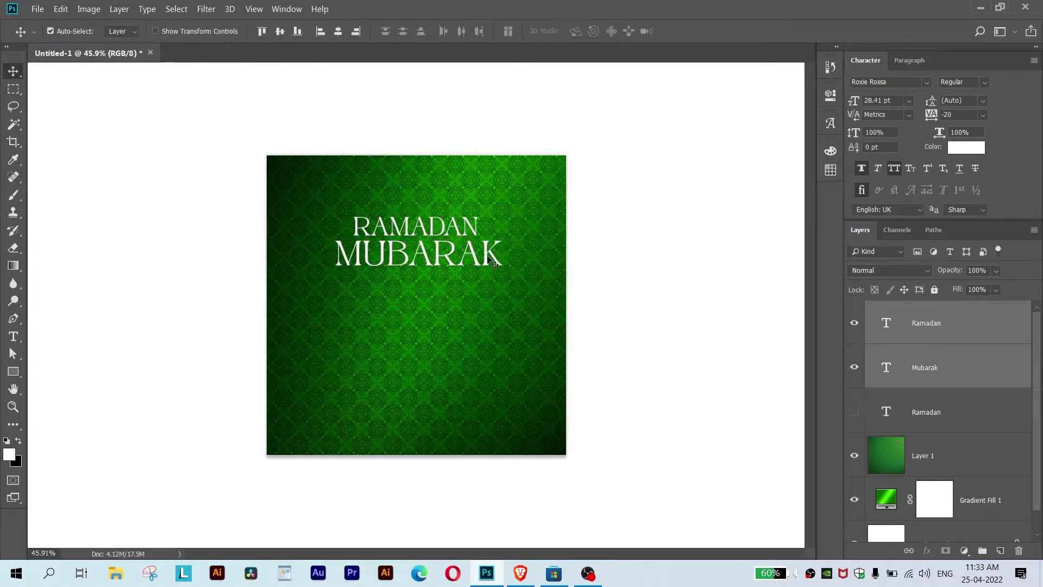
Tighten RAMADAN tracking to -40 and centre-align both title lines.
scroll(494, 258, "up", 3)
left_click(926, 322)
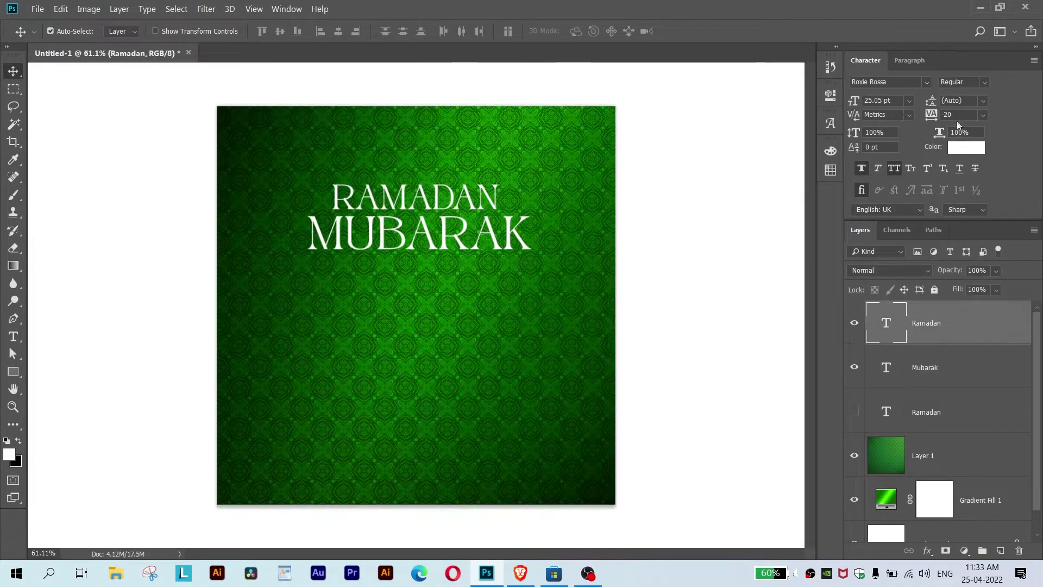
type("40")
type("-40")
key("Return")
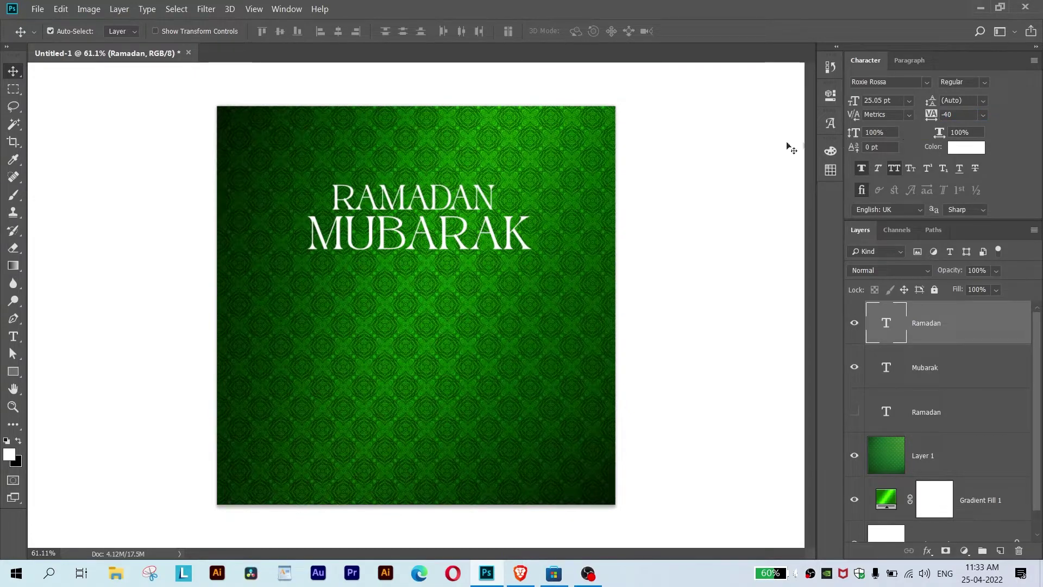
key("t")
left_click(475, 31)
left_click(923, 368)
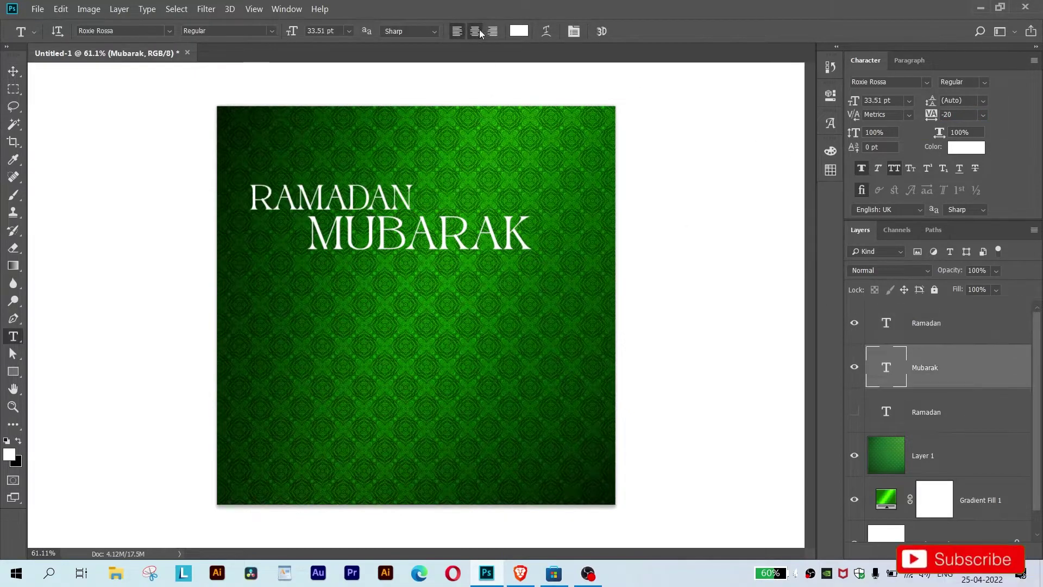
left_click(476, 31)
Centre both title layers horizontally on the canvas.
key("v")
left_click(950, 341, "shift")
key("ctrl+a")
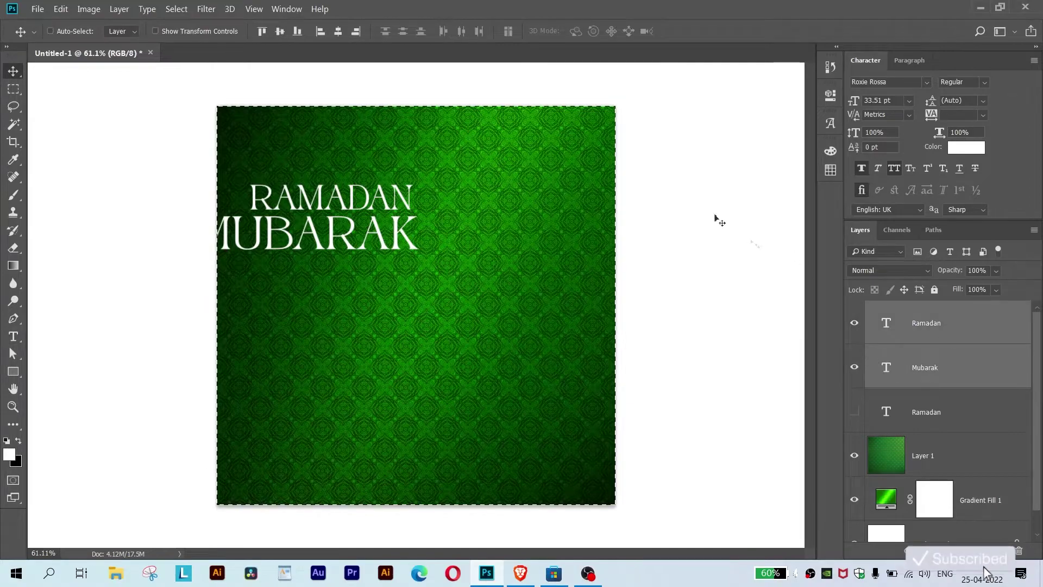
left_click(338, 31)
key("ctrl+d")
scroll(539, 232, "up", 3)
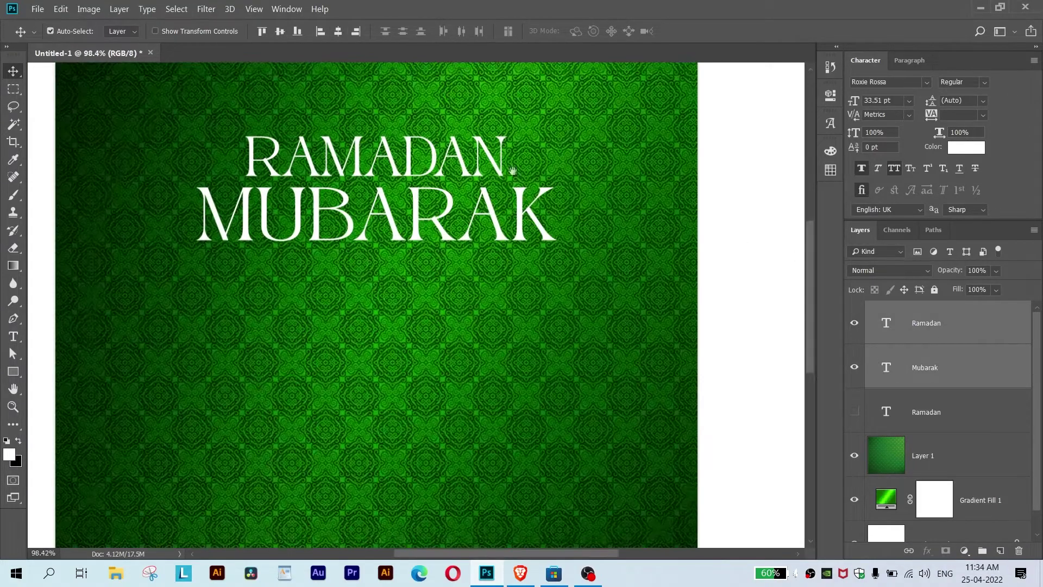
scroll(516, 239, "down", 4)
scroll(495, 246, "up", 2)
scroll(494, 246, "up", 2)
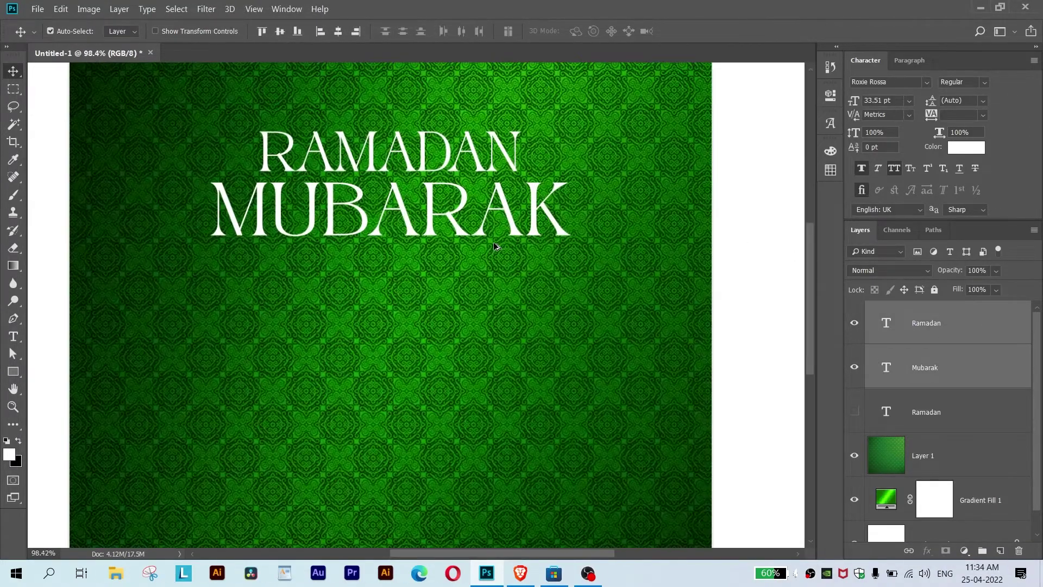
scroll(494, 246, "down", 1)
scroll(494, 246, "up", 2)
Add a tight black drop shadow to the MUBARAK layer.
left_click(929, 371)
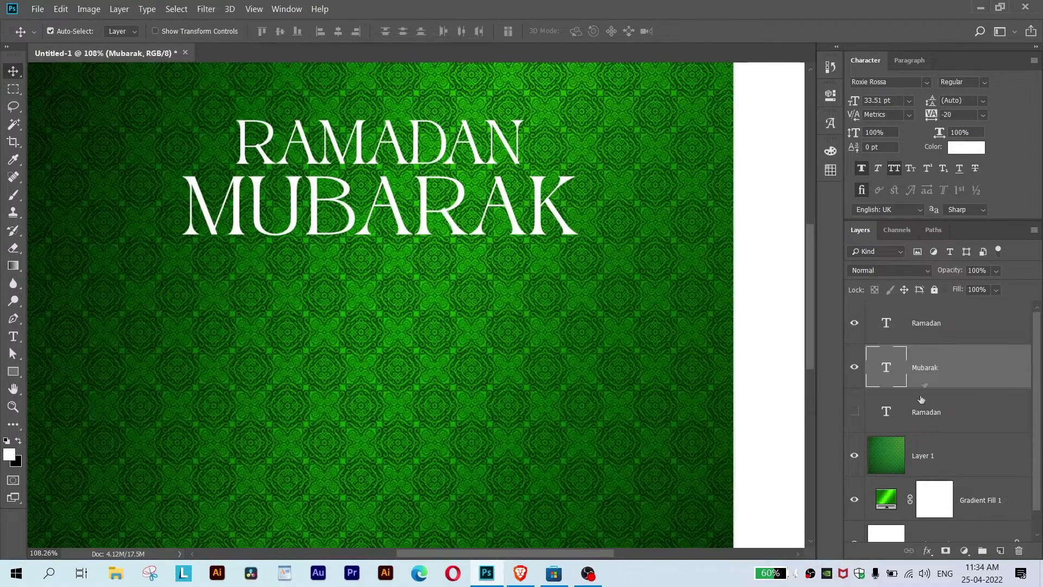
left_click(927, 550)
left_click(951, 538)
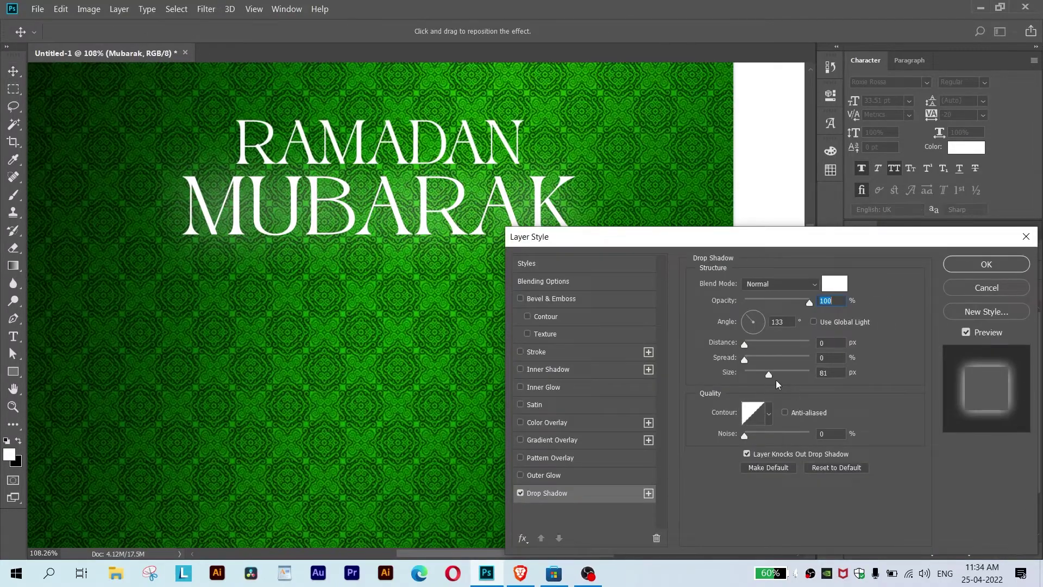
left_click_drag(768, 374, 748, 376)
left_click(834, 283)
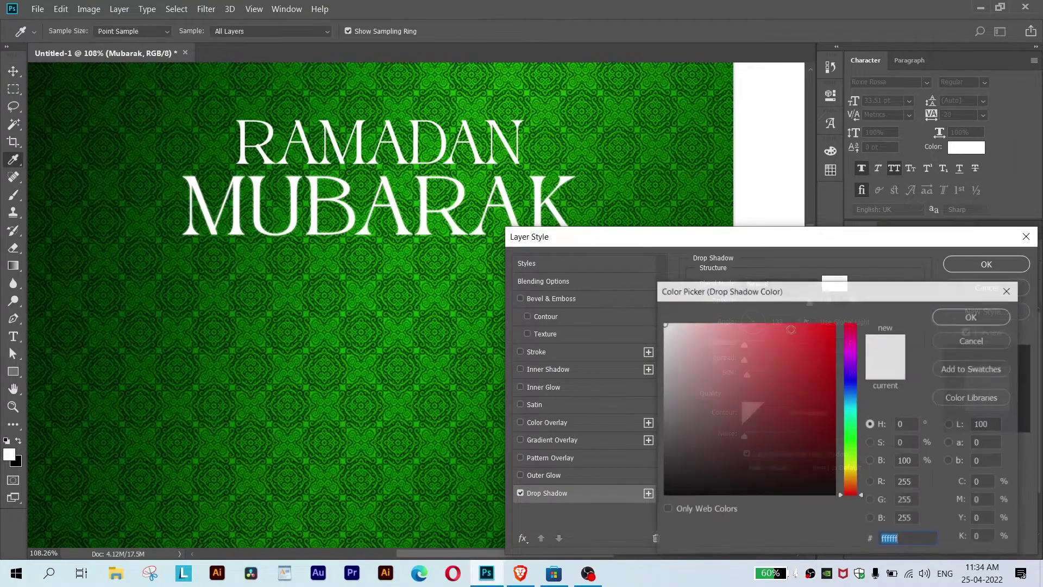
left_click(664, 494)
left_click(941, 321)
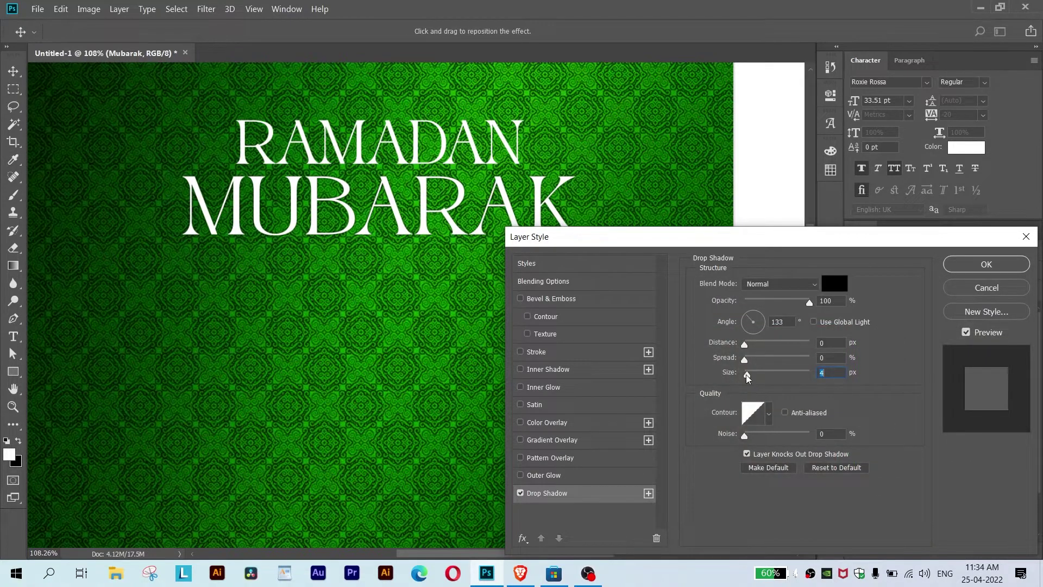
Set the shadow to Dissolve blending, distance 7 and size 10, and apply it.
left_click_drag(754, 374, 751, 347)
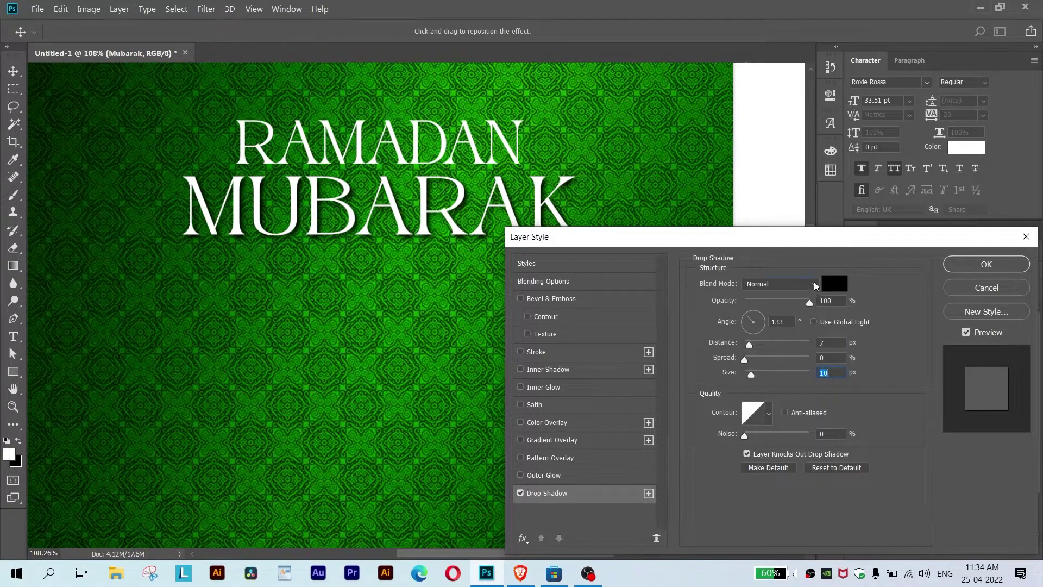
left_click(814, 283)
left_click(761, 21)
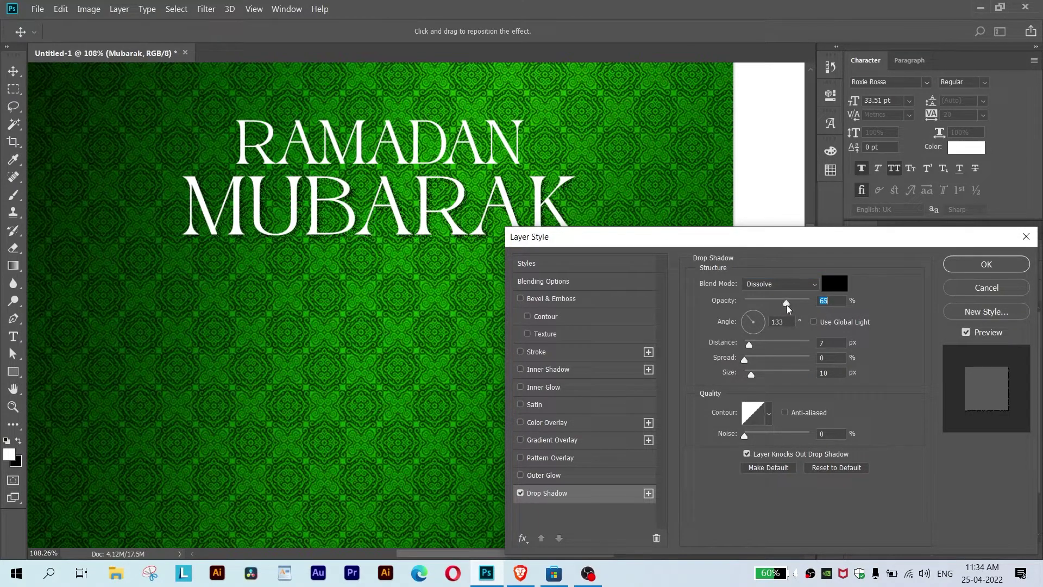
left_click(963, 270)
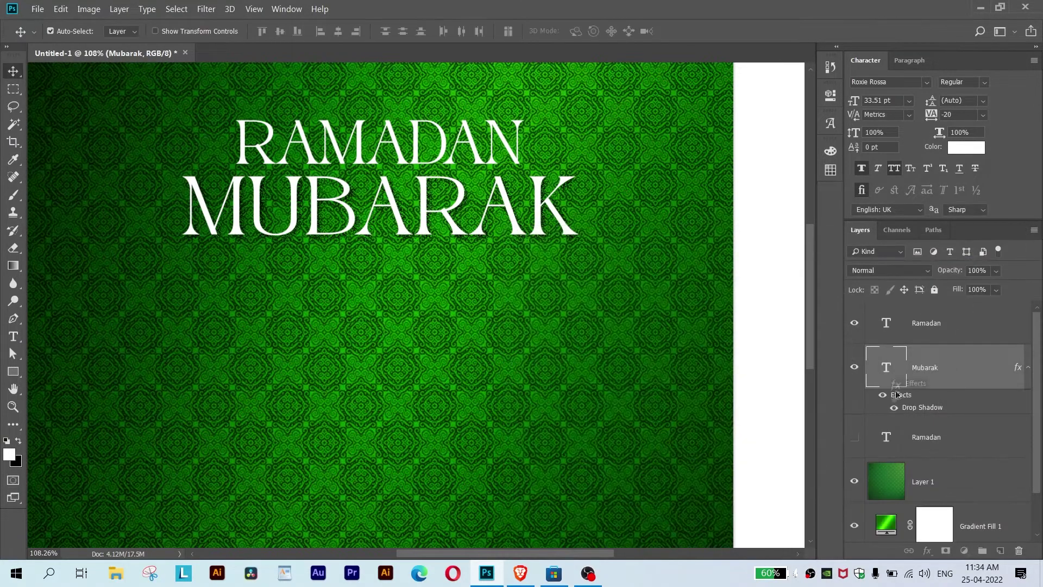
Copy the drop shadow onto RAMADAN and colour RAMADAN bright yellow.
left_click_drag(897, 394, 924, 323)
left_click(923, 463)
scroll(510, 228, "down", 3)
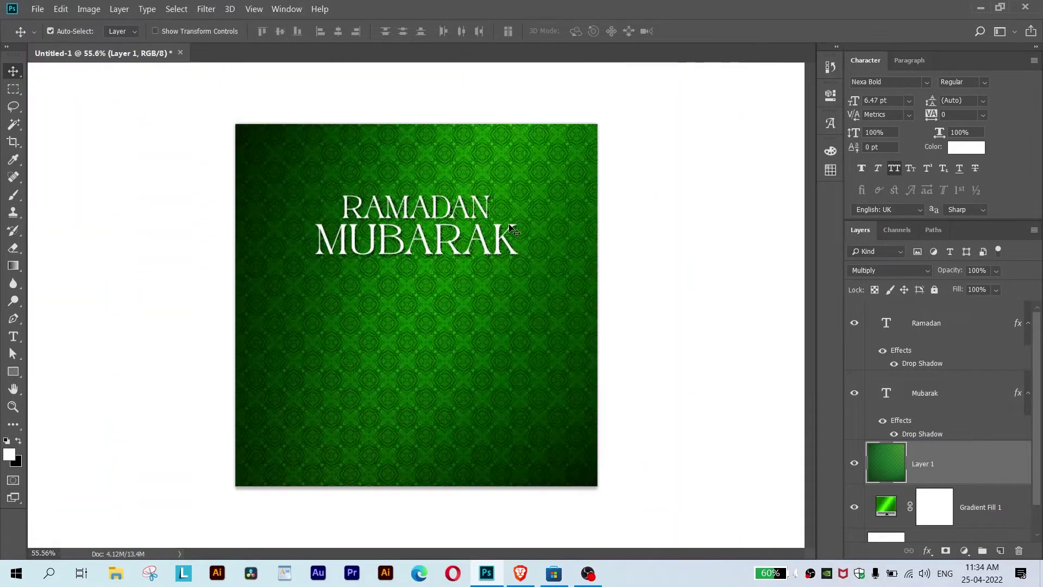
scroll(510, 228, "up", 2)
scroll(559, 245, "up", 2)
left_click(923, 322)
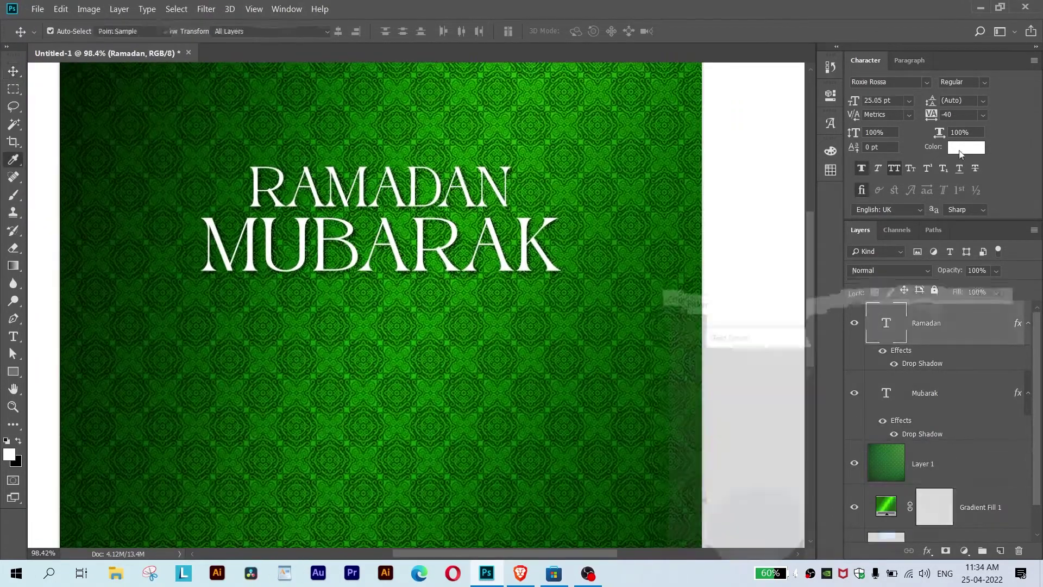
left_click(965, 147)
left_click(853, 465)
left_click_drag(833, 326, 839, 298)
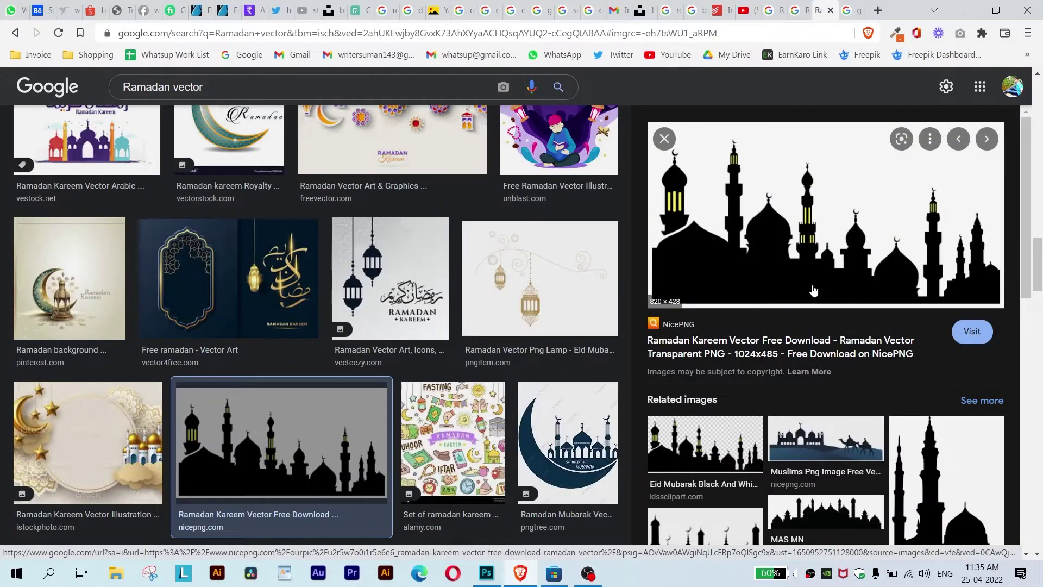
Copy the black mosque skyline silhouette image from Google Images and return to Photoshop.
scroll(813, 292, "down", 5)
scroll(813, 292, "up", 5)
right_click(769, 242)
left_click(819, 417)
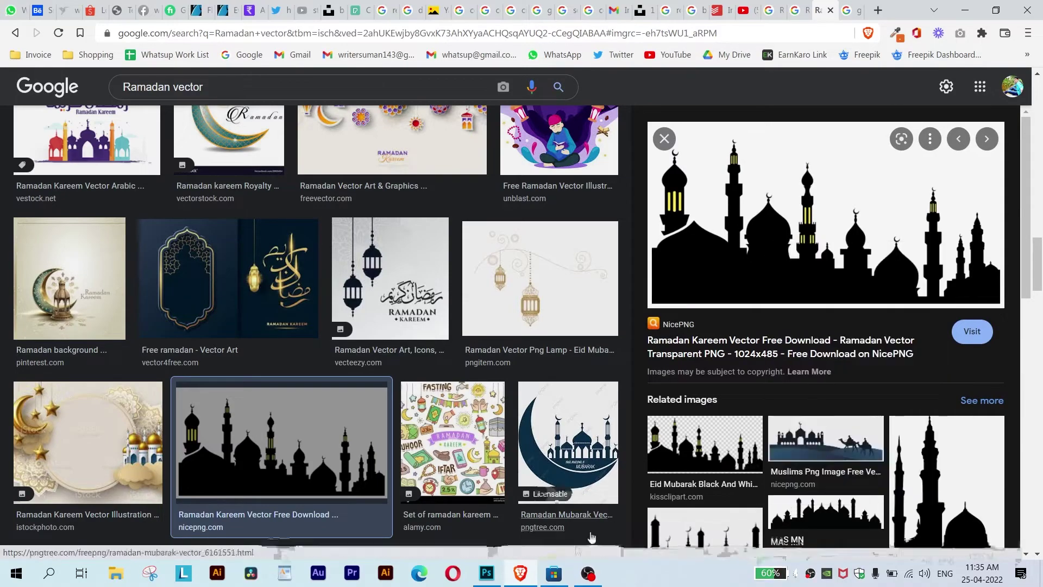
left_click(486, 573)
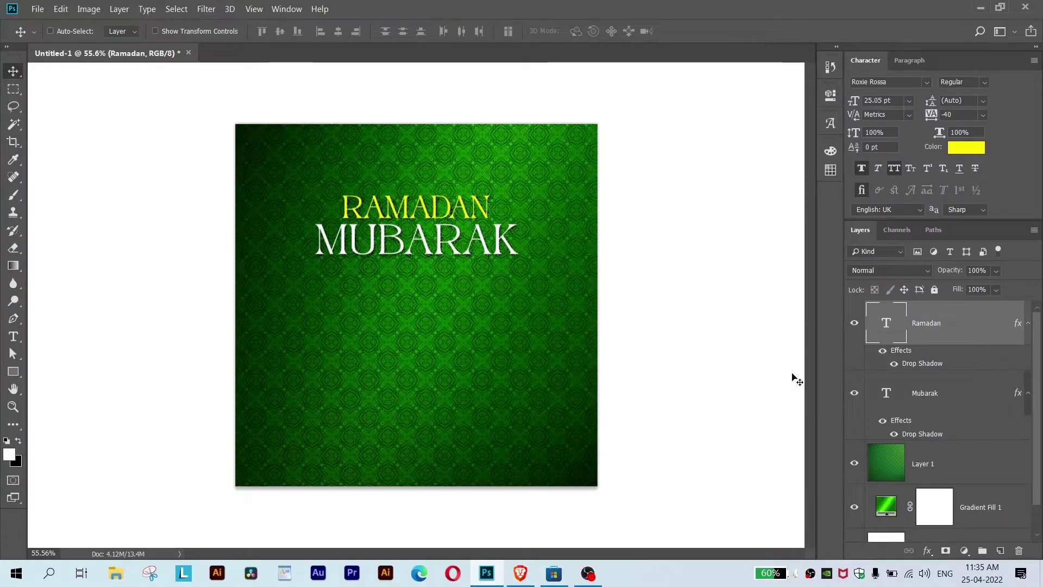
Paste the mosque skyline and stretch it about 150% across the bottom of the card.
key("ctrl+v")
key("ctrl+t")
mouse_move(541, 371)
left_mouse_down()
mouse_move(601, 401)
mouse_move(465, 468)
left_mouse_up()
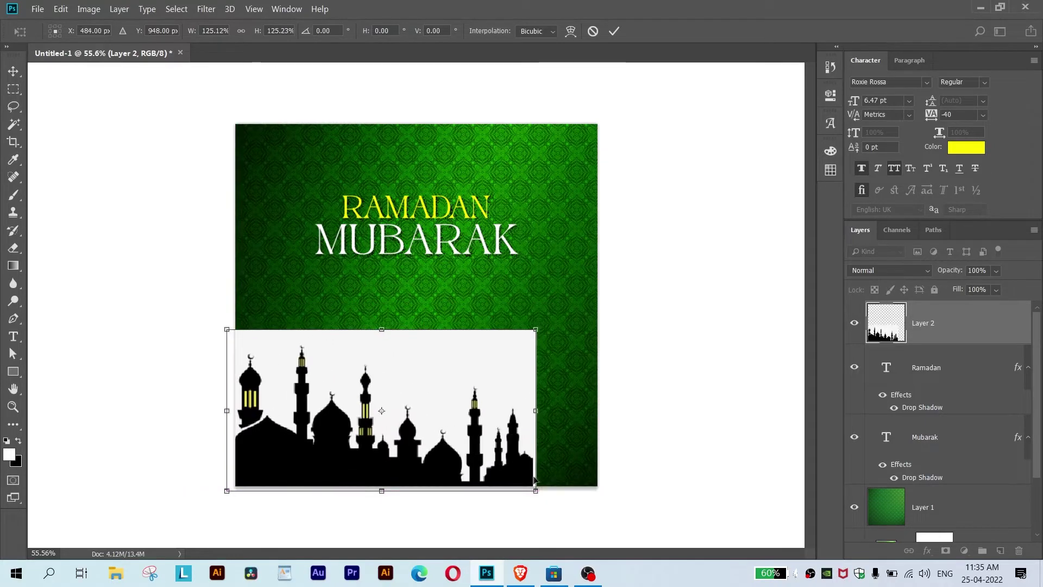
left_click_drag(537, 491, 612, 496)
left_click_drag(584, 448, 590, 422)
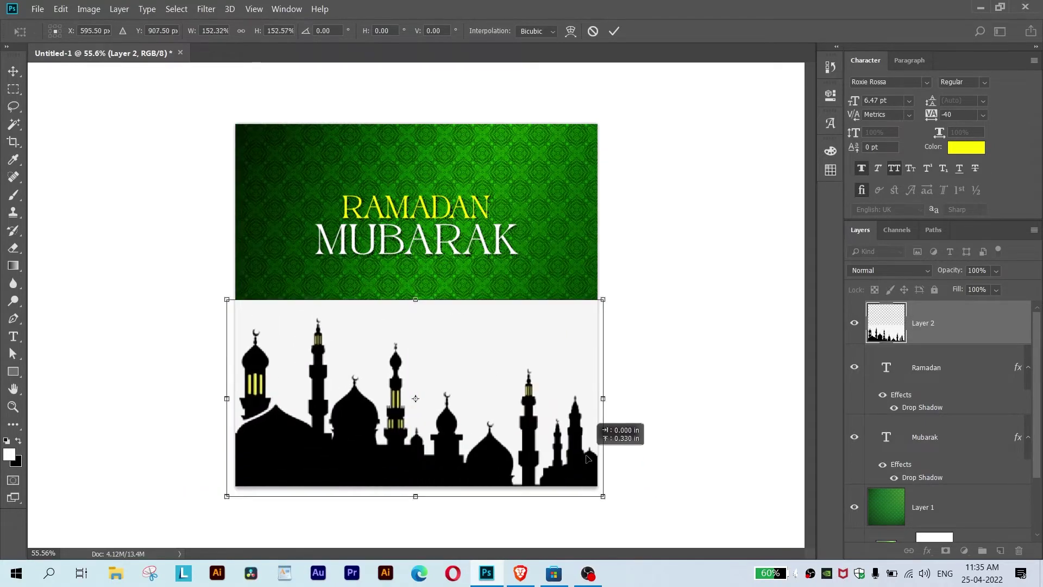
left_click_drag(232, 303, 227, 303)
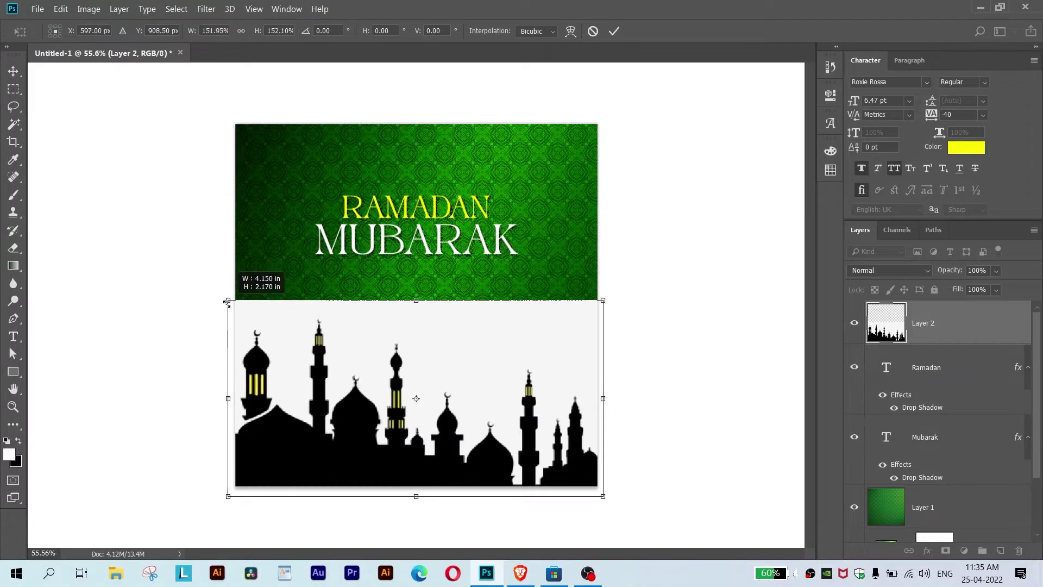
key("Return")
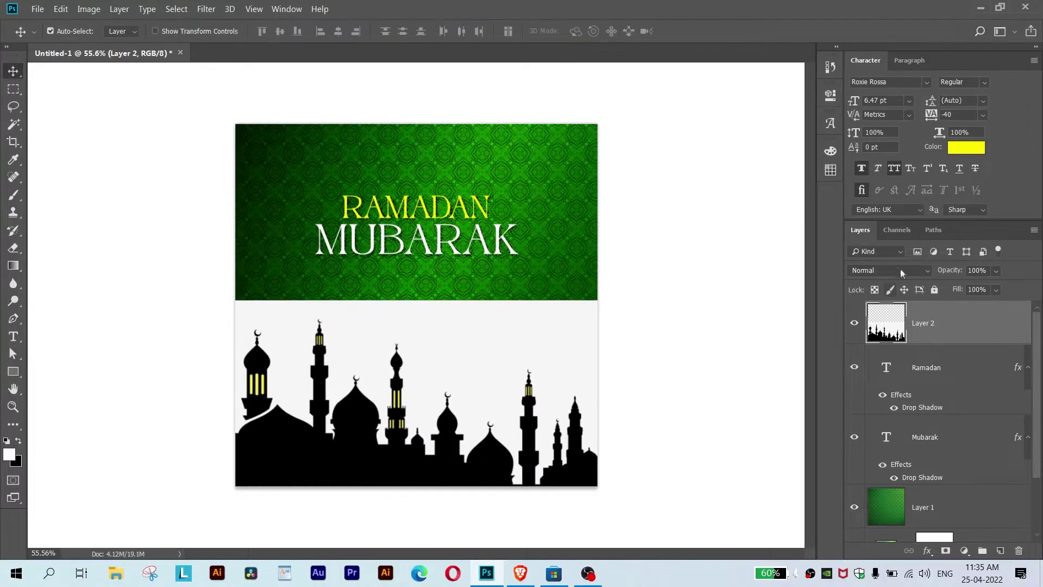
Try blend modes on the skyline layer, settling on Darken.
left_click(889, 270)
left_click(869, 50)
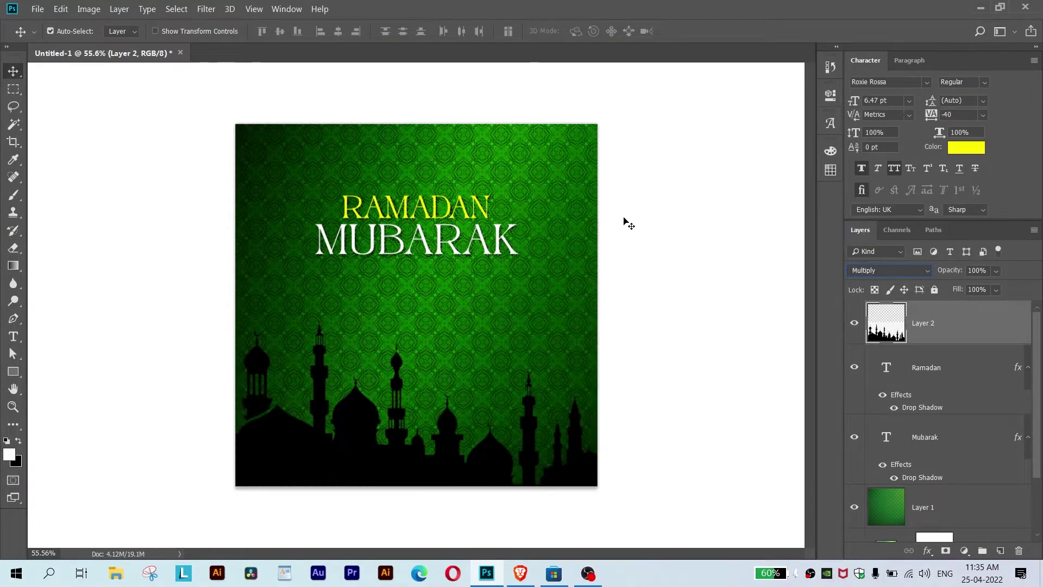
key("Down")
key("Down")
key("Down")
key("Down")
key("Down")
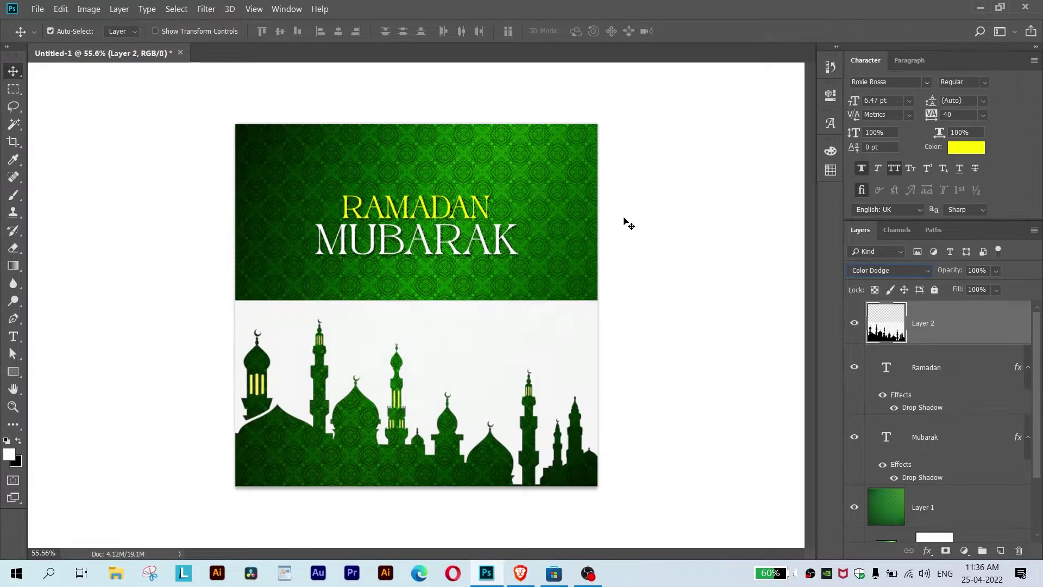
key("Down")
key("Down")
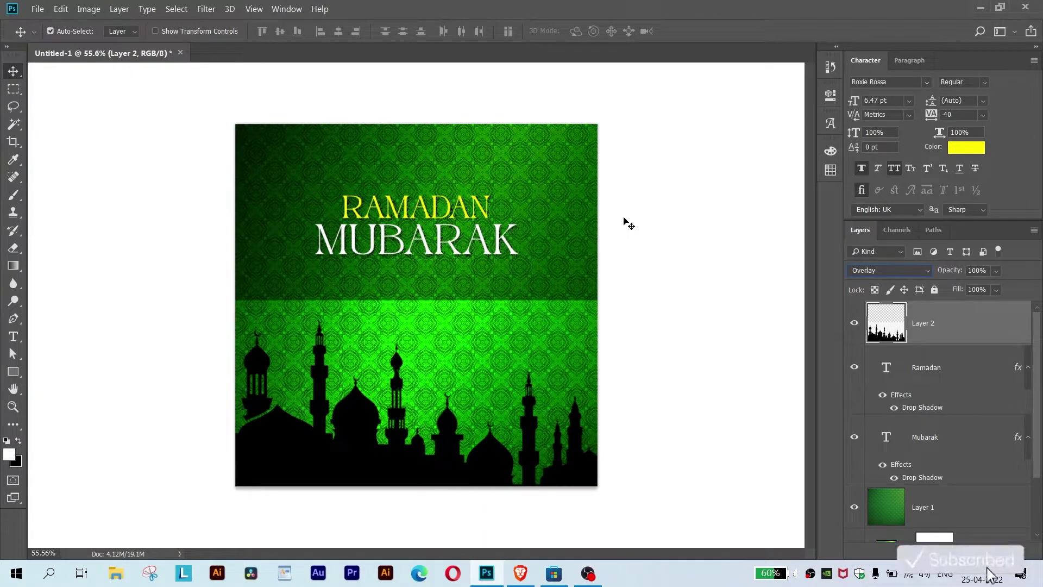
key("Down")
key("Down")
key("Down")
key("Down")
key("Down")
key("Down")
key("Down")
key("Down")
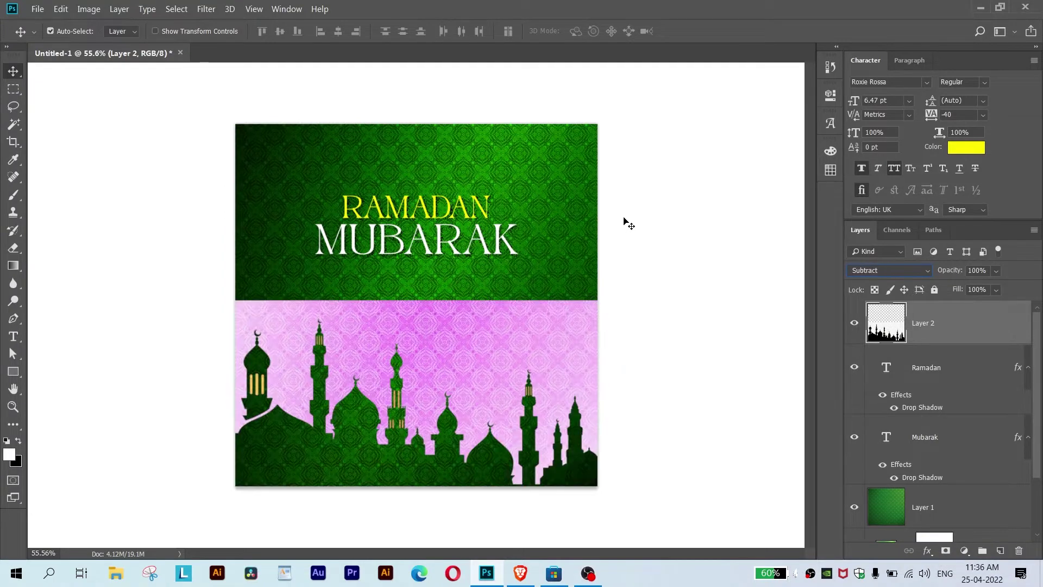
key("Down")
key("Down")
key("Down")
key("Up")
key("Up")
key("Up")
key("Up")
key("Up")
key("Up")
key("Up")
key("Up")
key("Up")
key("Up")
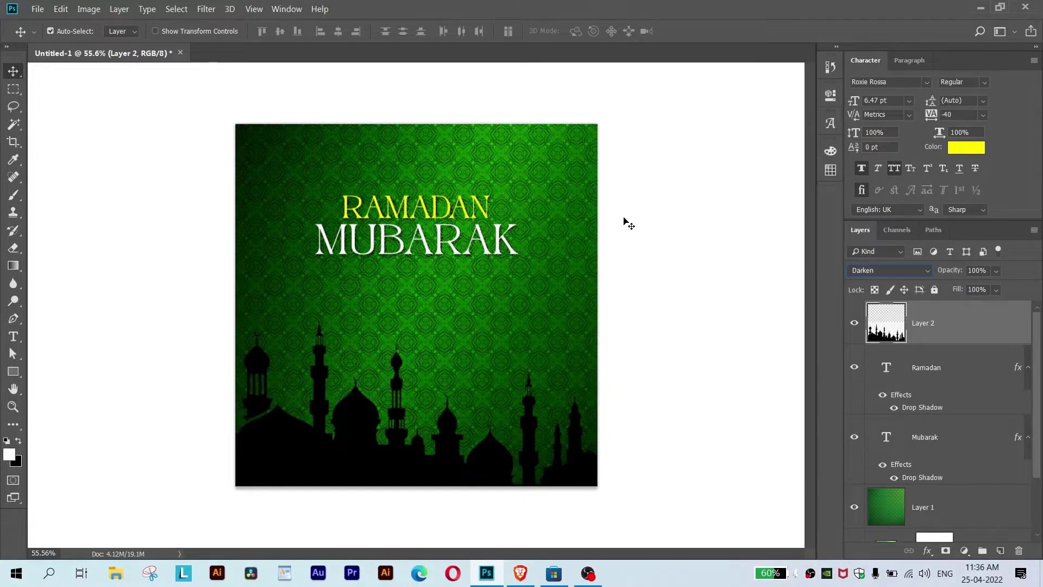
scroll(467, 293, "up", 2)
scroll(467, 293, "up", 2)
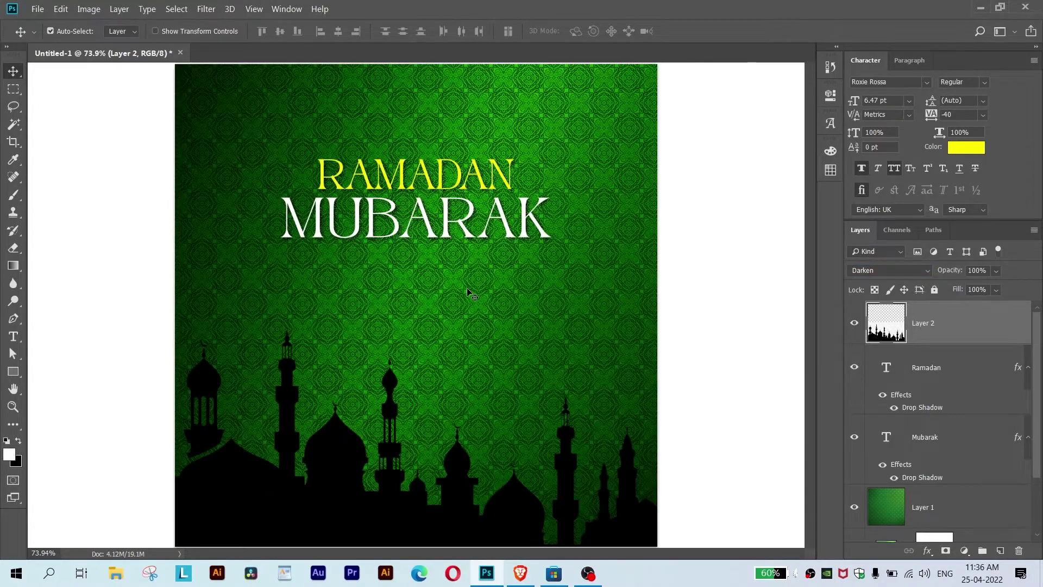
scroll(467, 293, "down", 1)
Dismiss Levels unchanged and convert the skyline Layer 2 to a smart object.
key("ctrl+l")
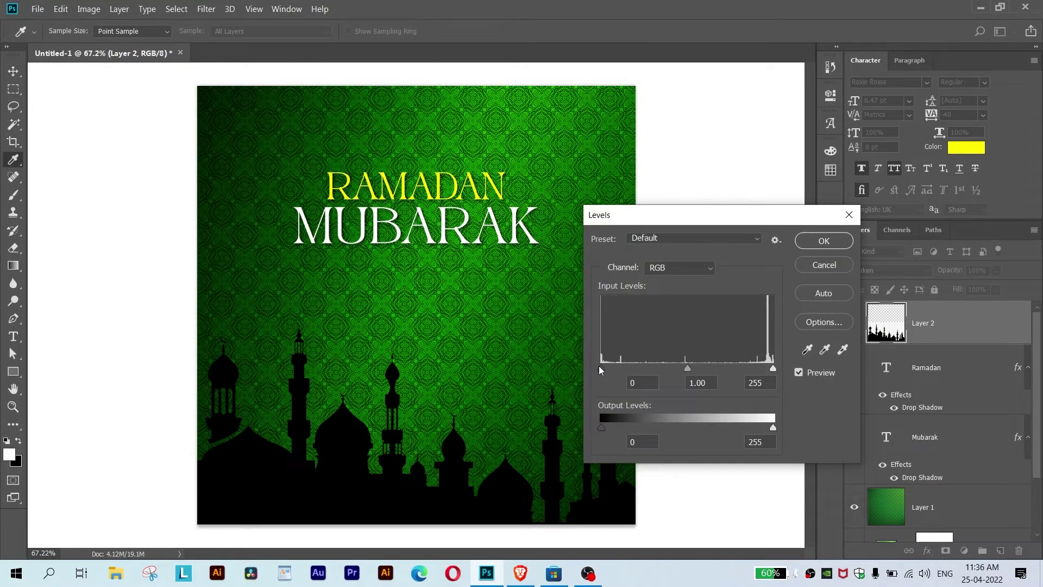
key("Return")
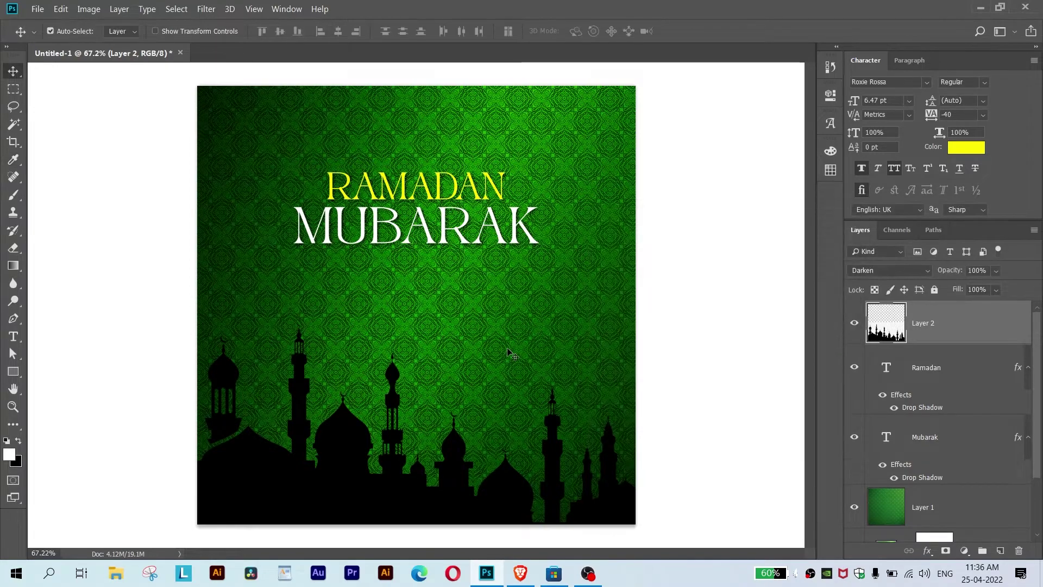
scroll(509, 353, "down", 2)
right_click(935, 321)
left_click(810, 176)
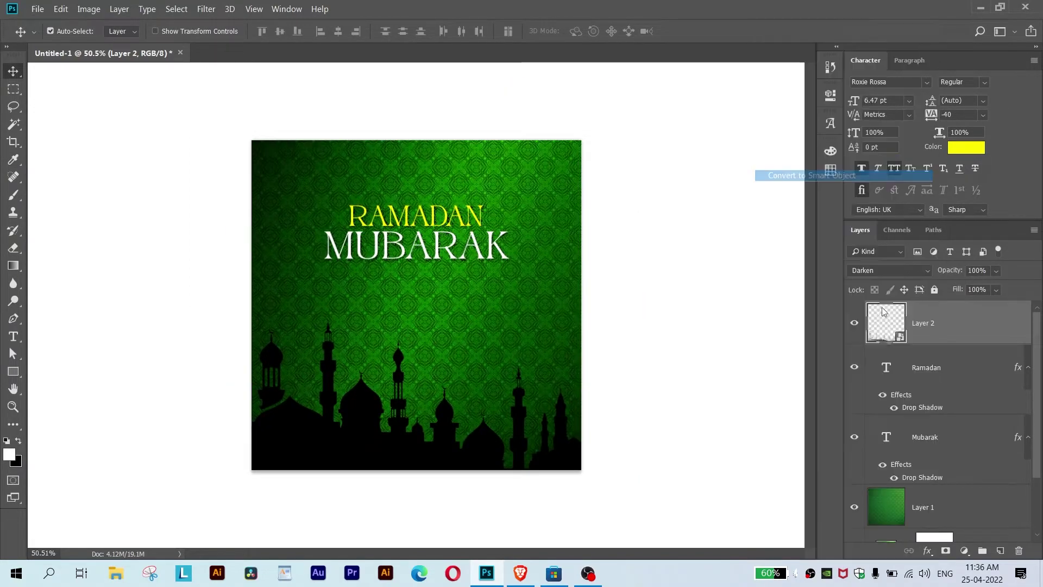
Delete the skyline's white background with the Magic Wand inside the smart object, then save it.
double_click(883, 311)
key("w")
left_click(546, 264)
key("Delete")
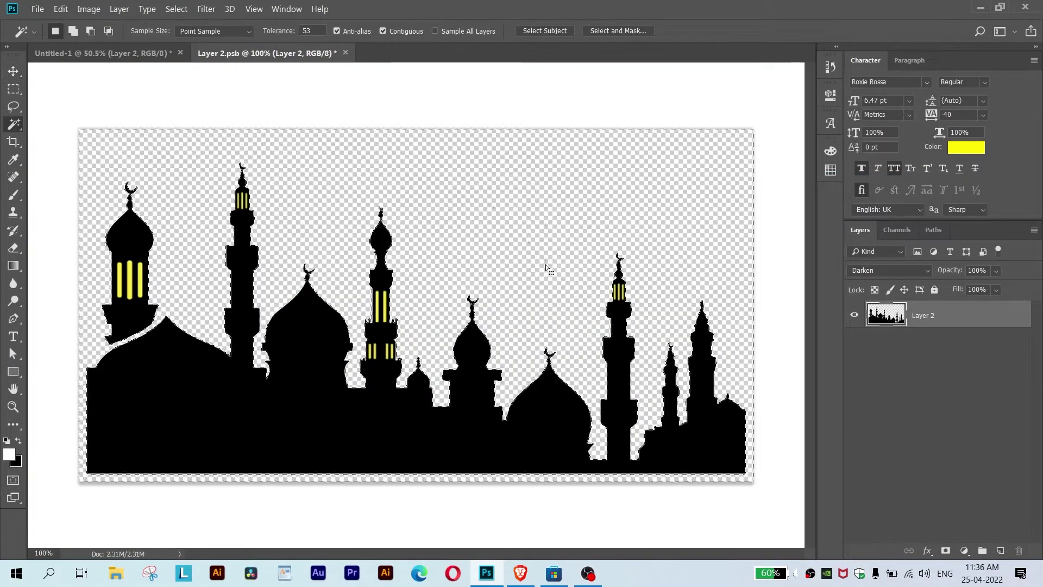
key("ctrl+s")
key("ctrl+w")
key("v")
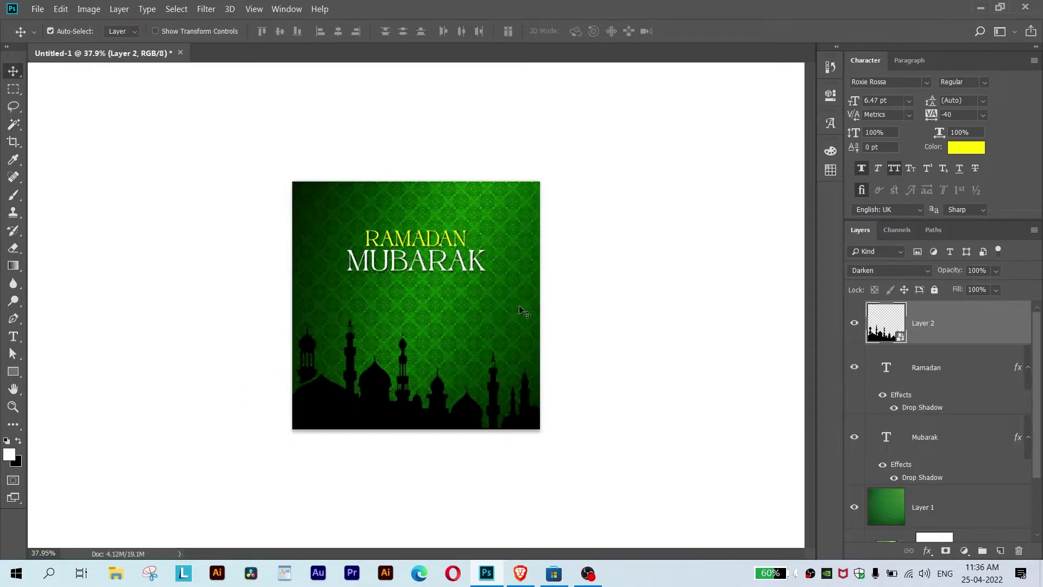
scroll(520, 311, "up", 3)
scroll(362, 344, "up", 2)
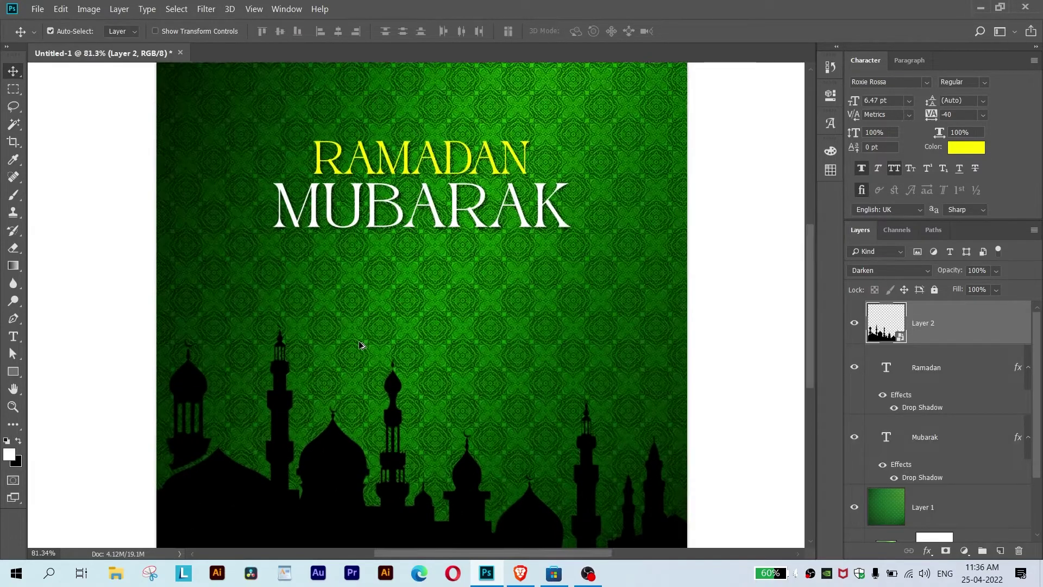
scroll(360, 344, "down", 1)
left_click(926, 374)
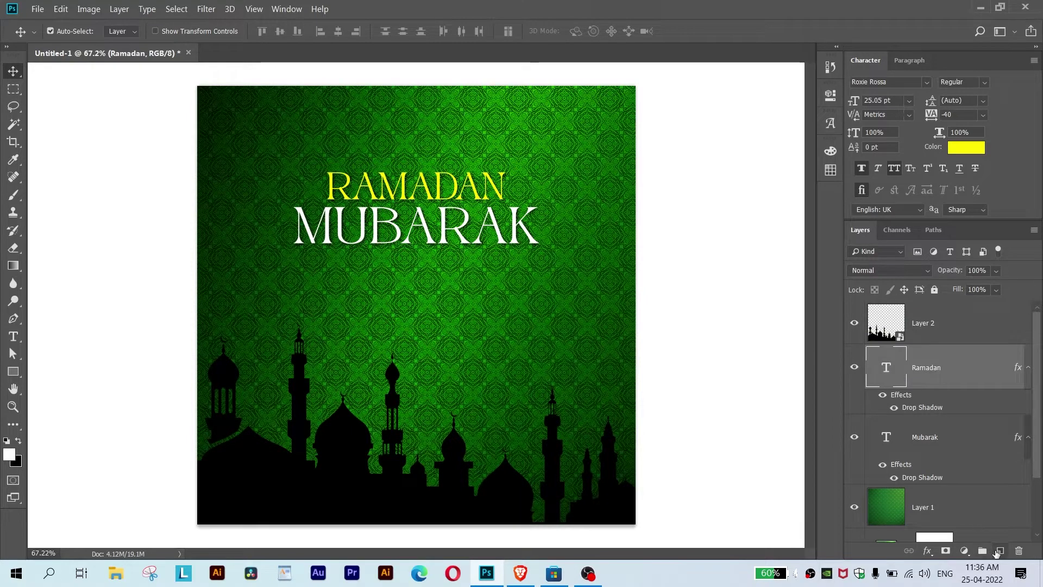
Paint a large soft yellow brush spot on a new layer.
left_click(998, 551)
key("b")
key("bracketright")
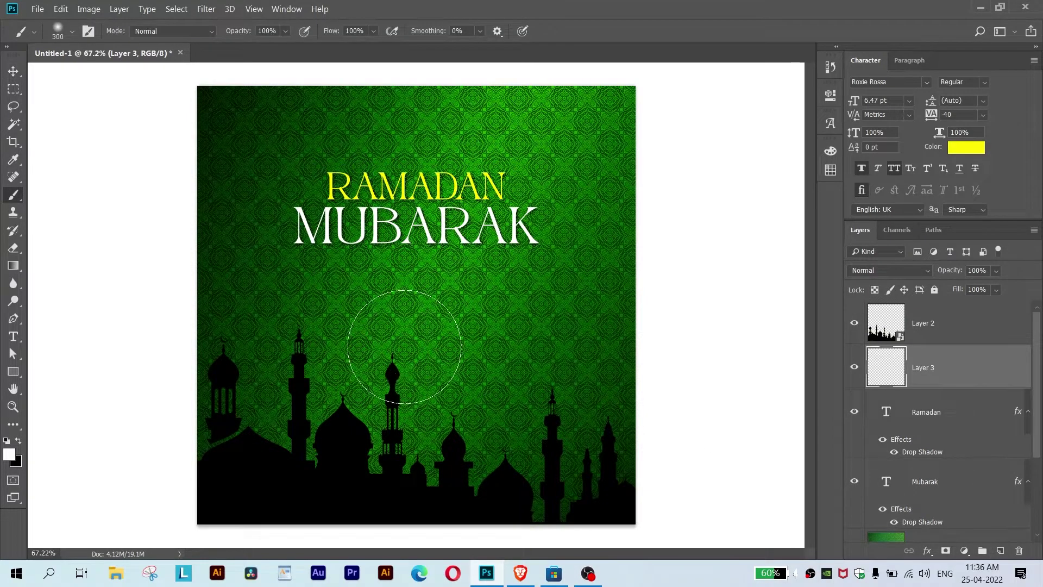
key("bracketright")
key("bracketright")
key("bracketright")
left_click(429, 176, "alt")
left_click(400, 359)
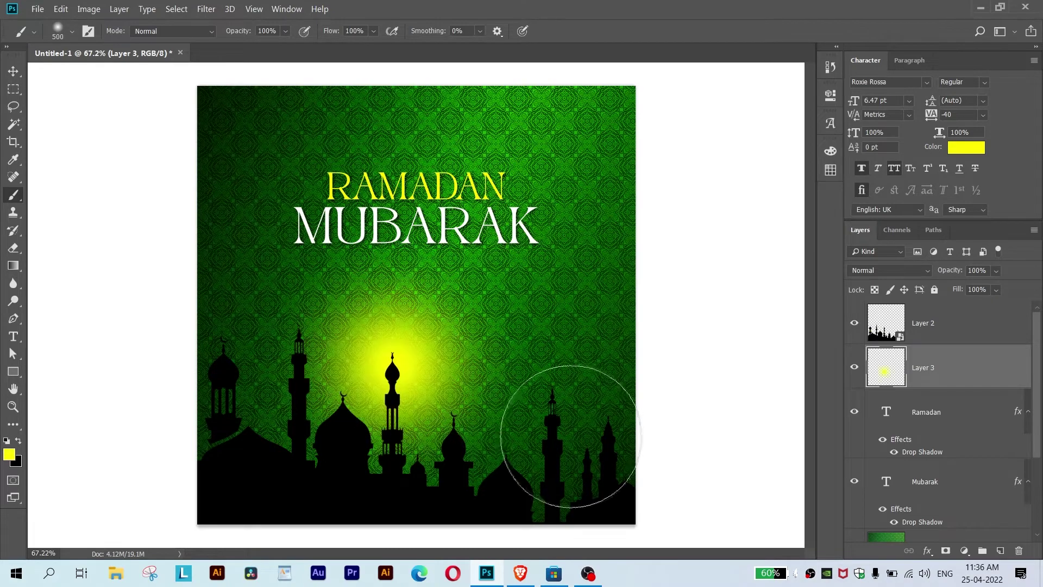
Move the yellow glow down behind the skyline's central dome.
key("v")
key("ctrl+t")
mouse_move(445, 363)
left_mouse_down()
mouse_move(355, 397)
mouse_move(421, 379)
left_mouse_up()
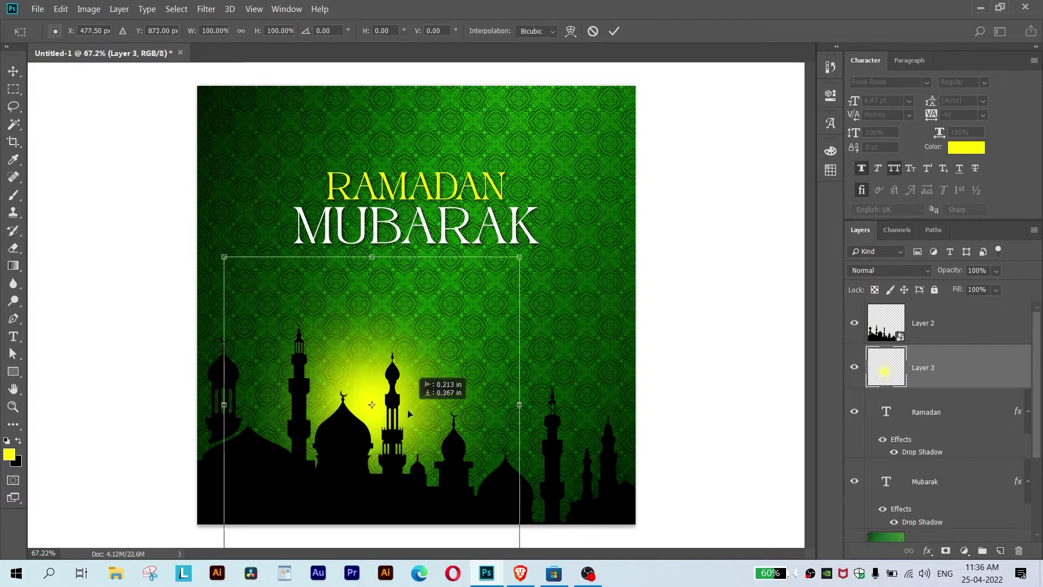
mouse_move(422, 379)
left_mouse_down()
mouse_move(390, 408)
mouse_move(378, 398)
left_mouse_up()
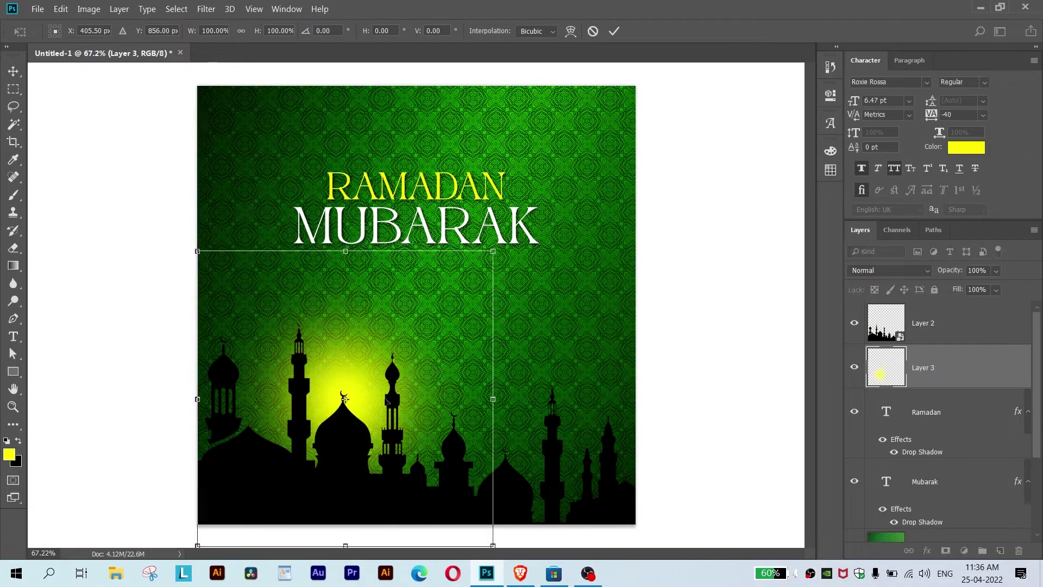
key("Return")
left_click(889, 270)
Cycle the glow layer's blend modes, from Lighten through Soft Light, ending on Overlay.
left_click(869, 11)
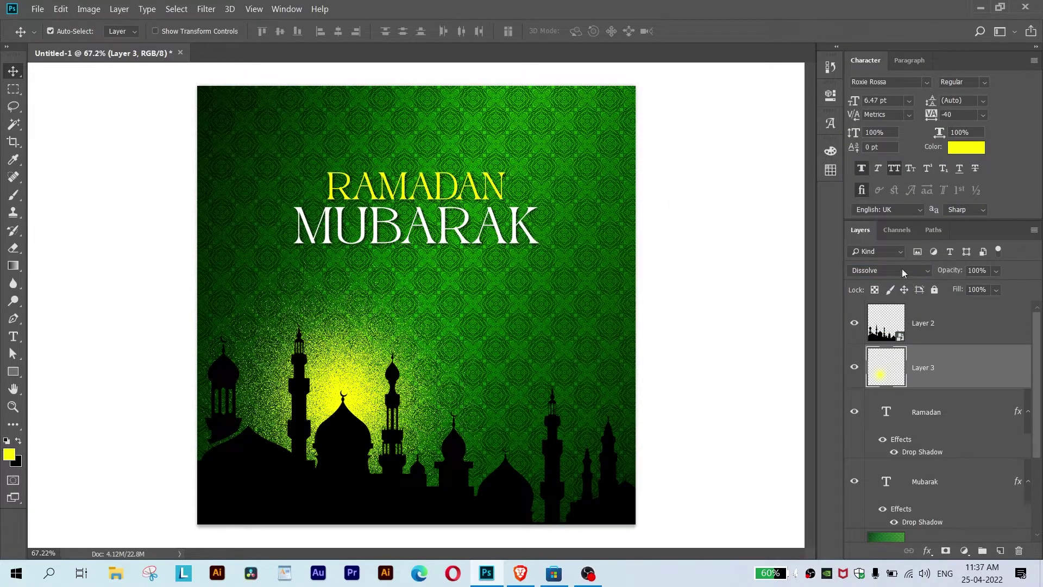
left_click(903, 270)
left_click(869, 88)
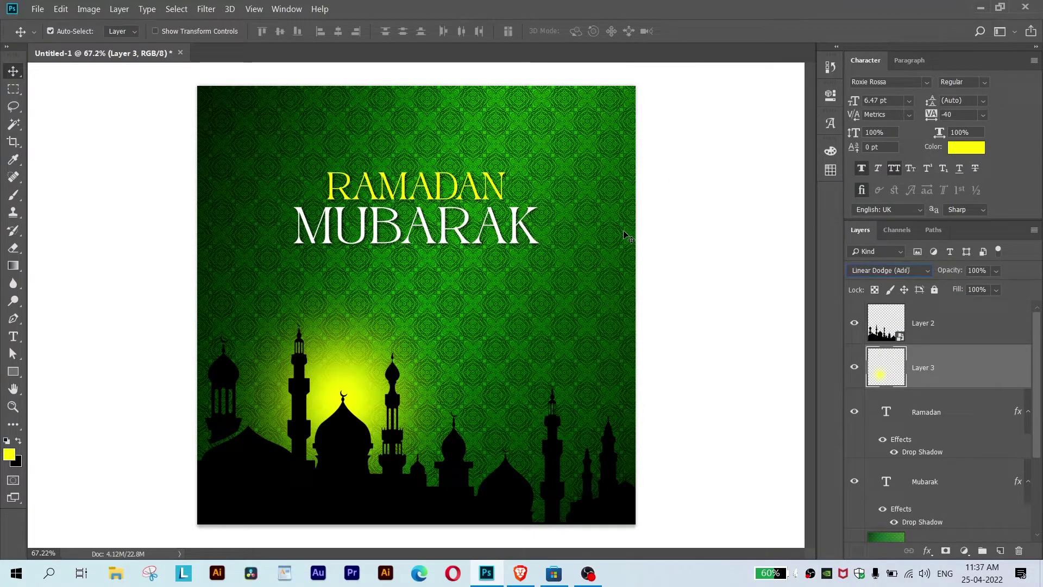
key("Down")
key("Down")
key("Down")
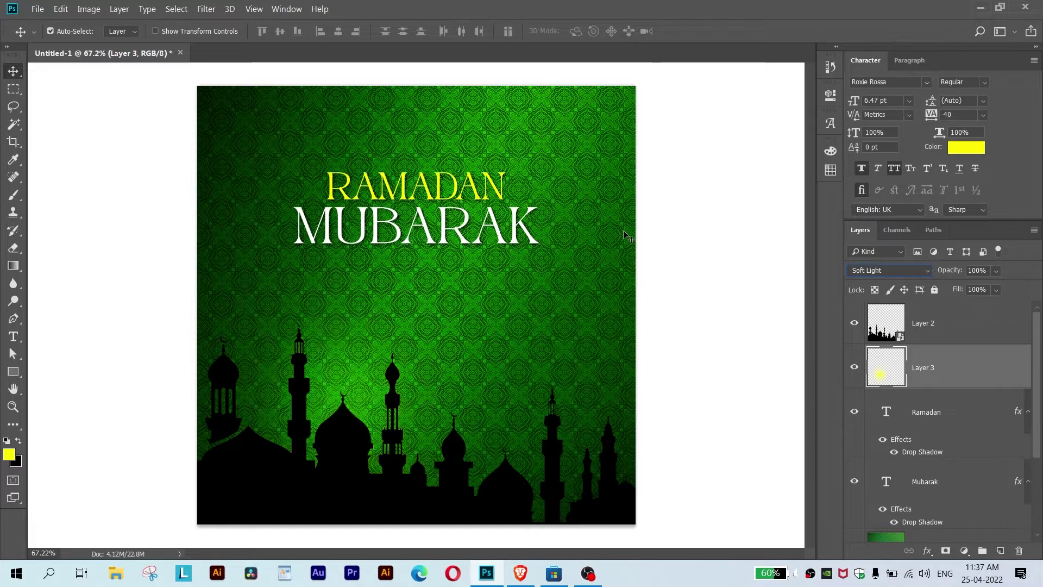
key("Down")
key("Down")
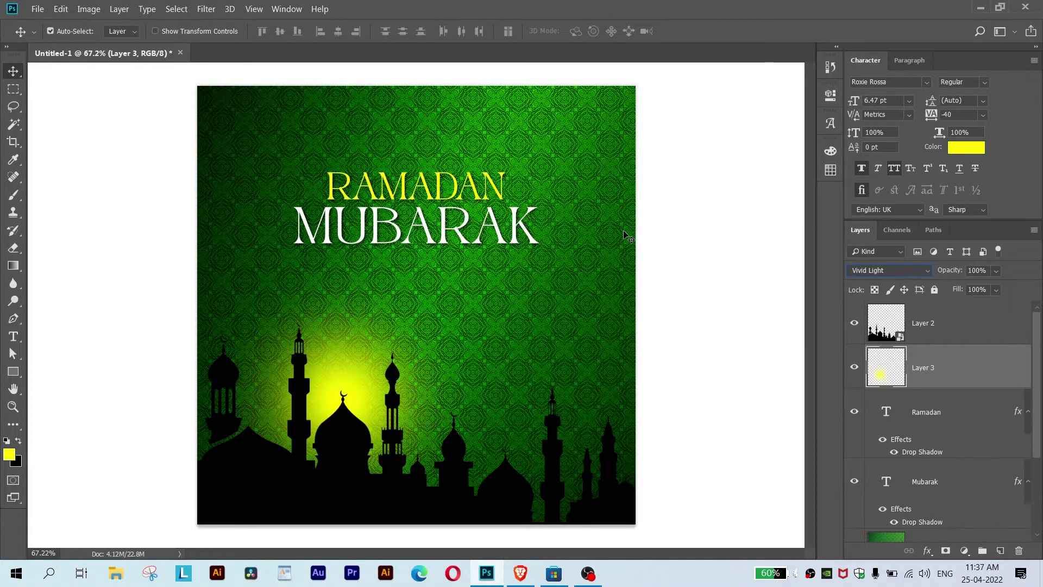
key("Up")
key("Up")
key("Up")
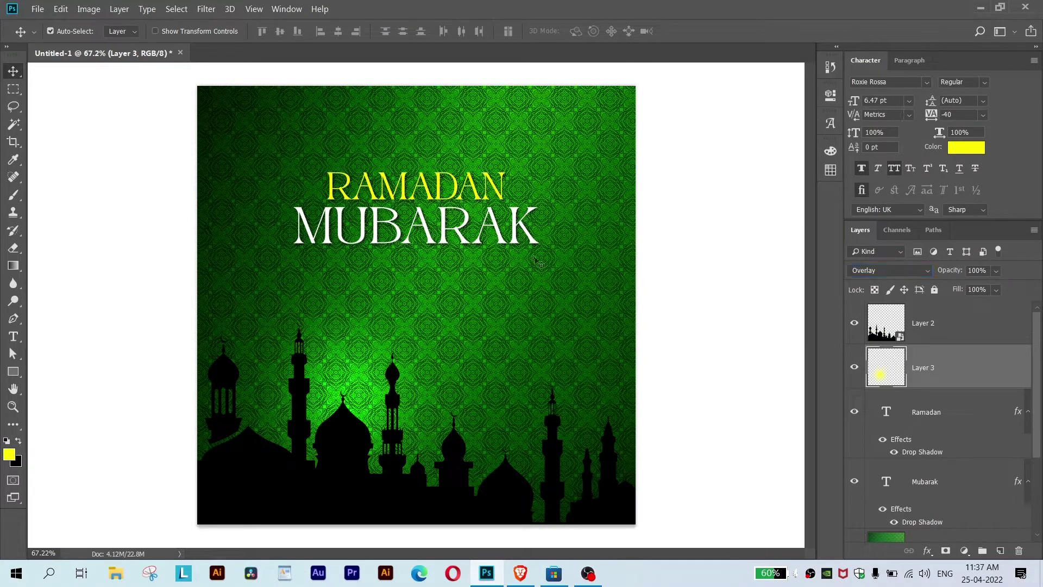
Enlarge the glow to about 131% and move it down-left.
key("ctrl+t")
left_click_drag(490, 251, 582, 152)
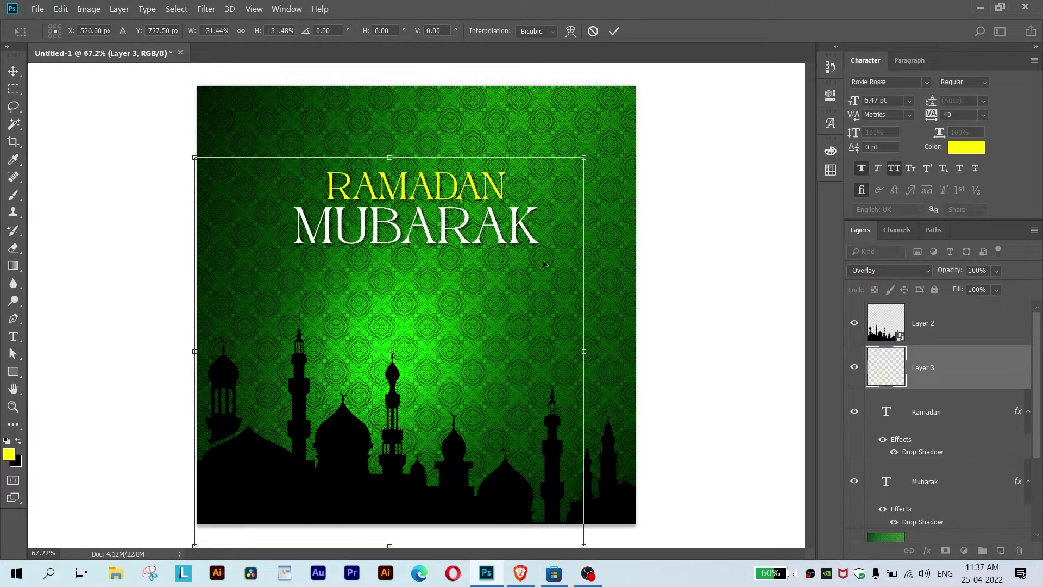
mouse_move(523, 311)
left_mouse_down()
mouse_move(477, 385)
mouse_move(382, 381)
mouse_move(474, 392)
mouse_move(478, 378)
left_mouse_up()
key("Return")
scroll(498, 362, "down", 2)
scroll(515, 354, "up", 1)
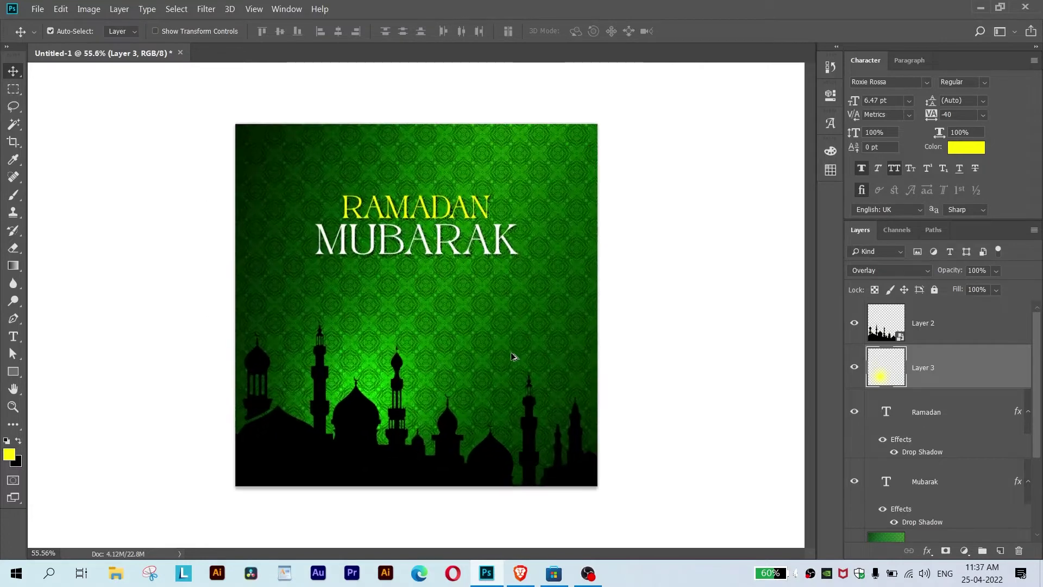
Make two duplicate copies of the glow layer, shifting the first toward the right.
key("ctrl+j")
key("ctrl+t")
mouse_move(403, 390)
left_mouse_down()
mouse_move(633, 418)
mouse_move(333, 375)
mouse_move(309, 359)
mouse_move(322, 373)
mouse_move(292, 399)
mouse_move(560, 448)
mouse_move(476, 447)
left_mouse_up()
key("Return")
key("ctrl+j")
key("ctrl+t")
key("Return")
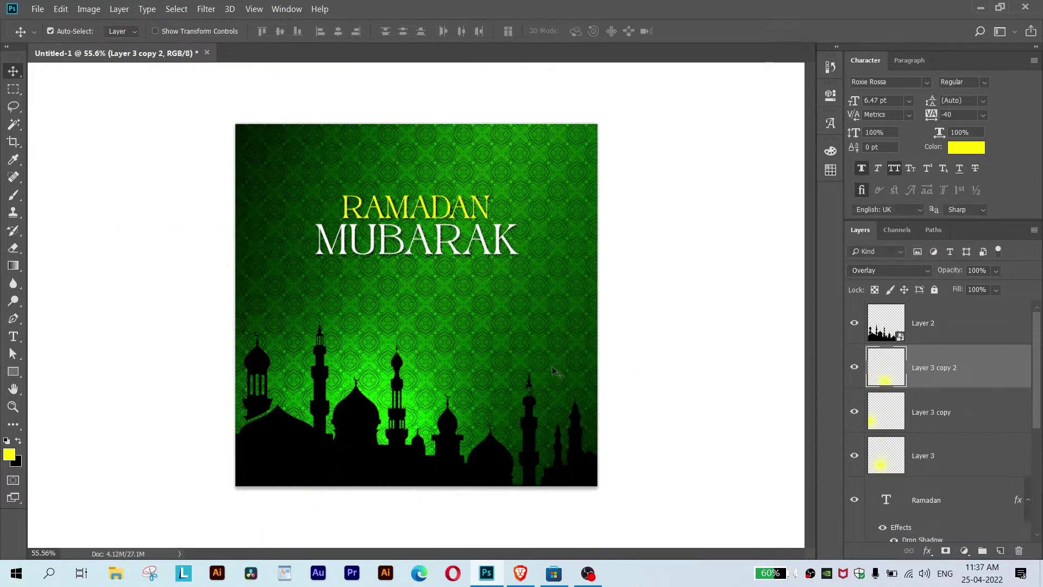
Delete both glow copies and reposition the original glow behind the central minarets.
scroll(554, 373, "down", 1)
key("Delete")
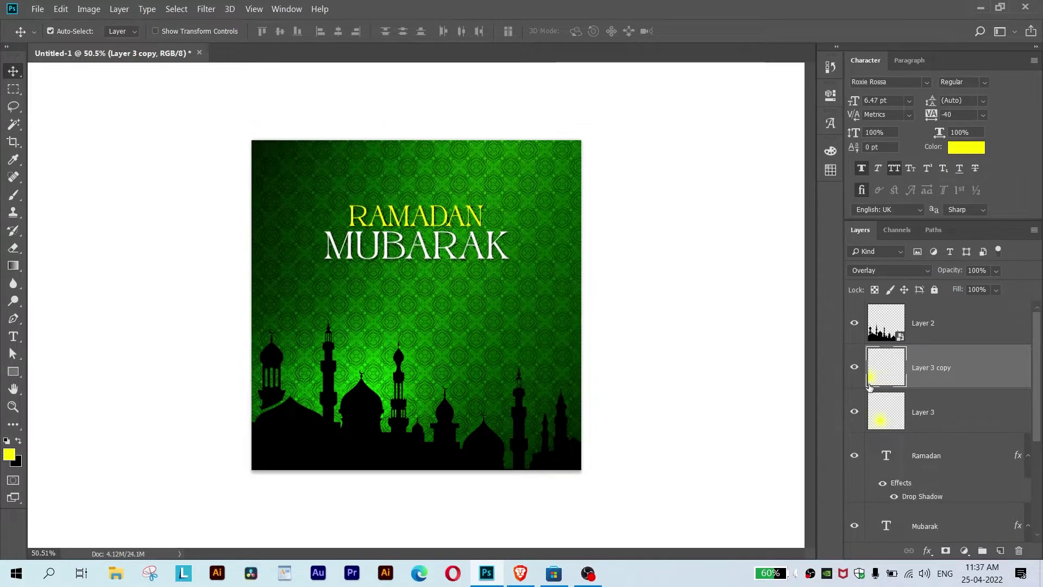
key("Delete")
scroll(752, 342, "up", 1)
key("ctrl+t")
mouse_move(472, 395)
left_mouse_down()
mouse_move(472, 404)
mouse_move(472, 388)
left_mouse_up()
key("Return")
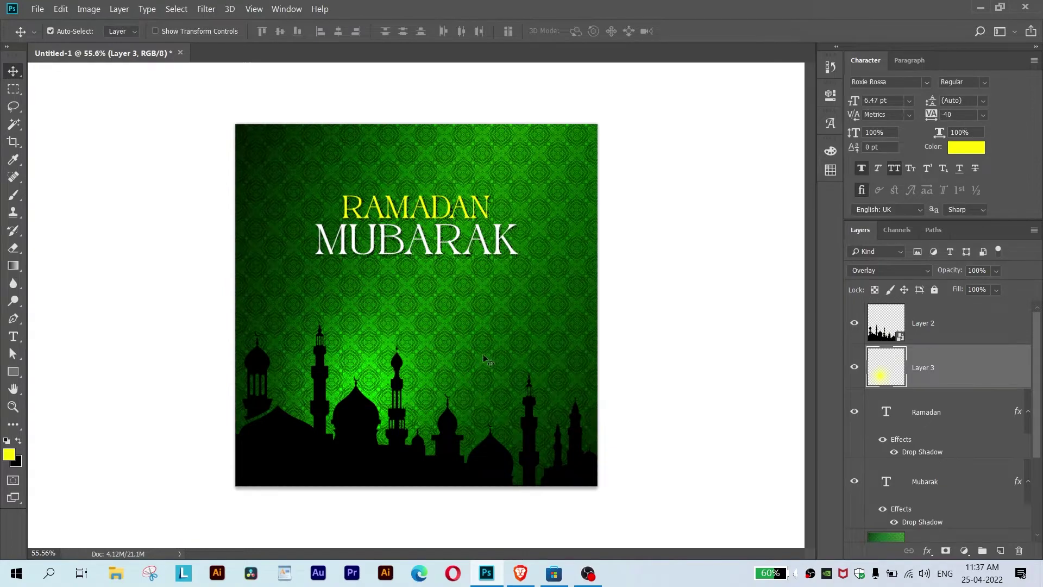
scroll(519, 295, "up", 2)
Shift RAMADAN upward and change the MUBARAK text to KAREEM.
left_click(504, 200)
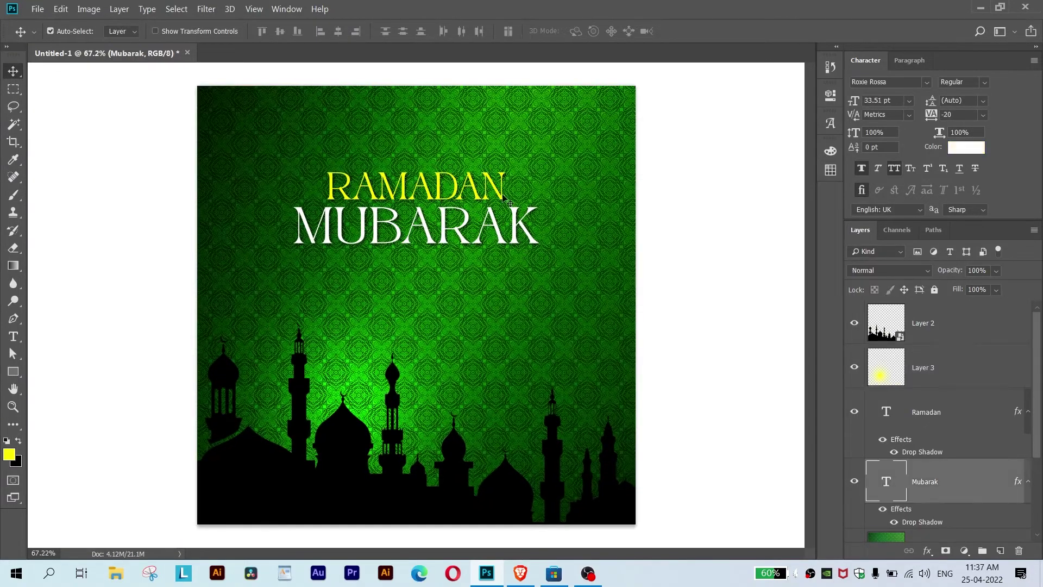
left_click_drag(504, 200, 505, 163)
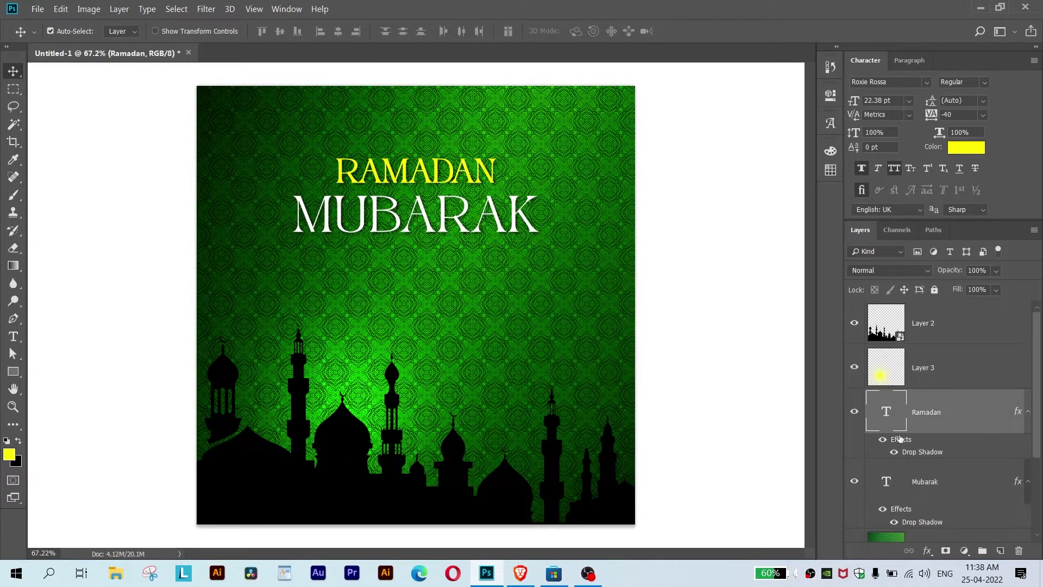
double_click(885, 480)
type("KARE")
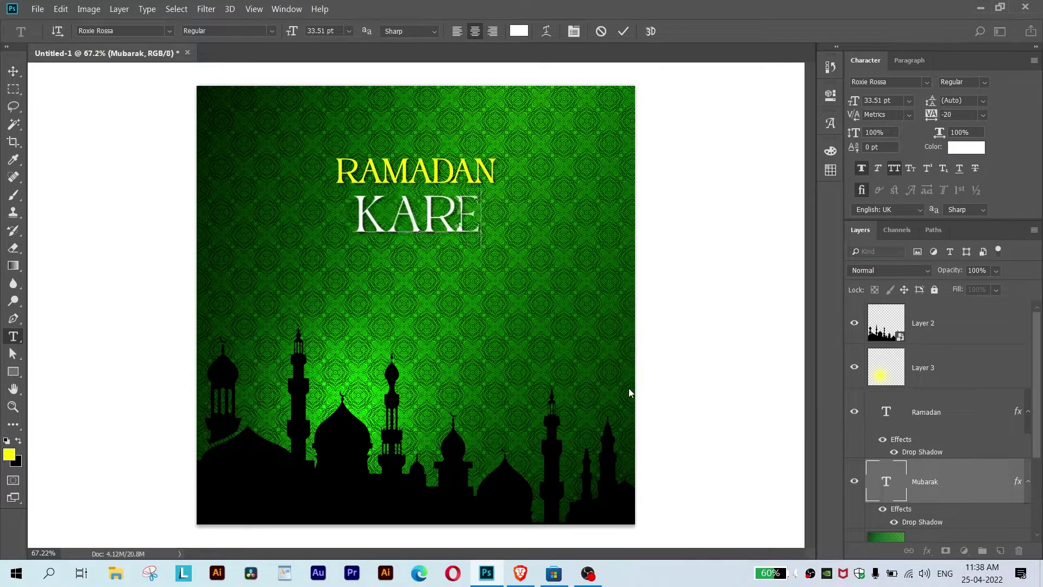
type("EM")
left_click(13, 71)
Enlarge KAREEM, move RAMADAN closer to it, and nudge both titles up.
key("ctrl+t")
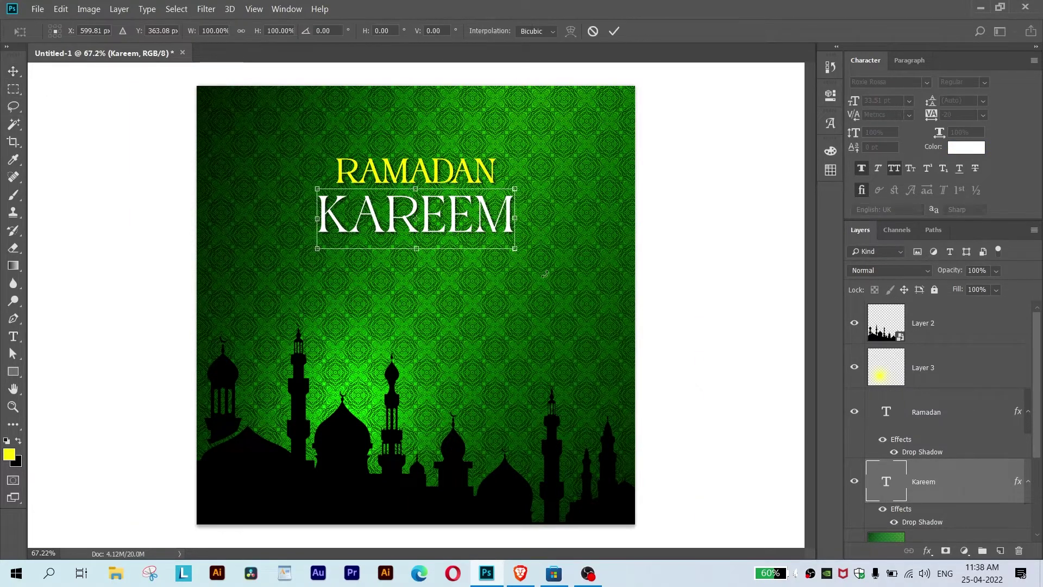
mouse_move(514, 256)
left_mouse_down()
mouse_move(565, 273)
mouse_move(543, 273)
left_mouse_up()
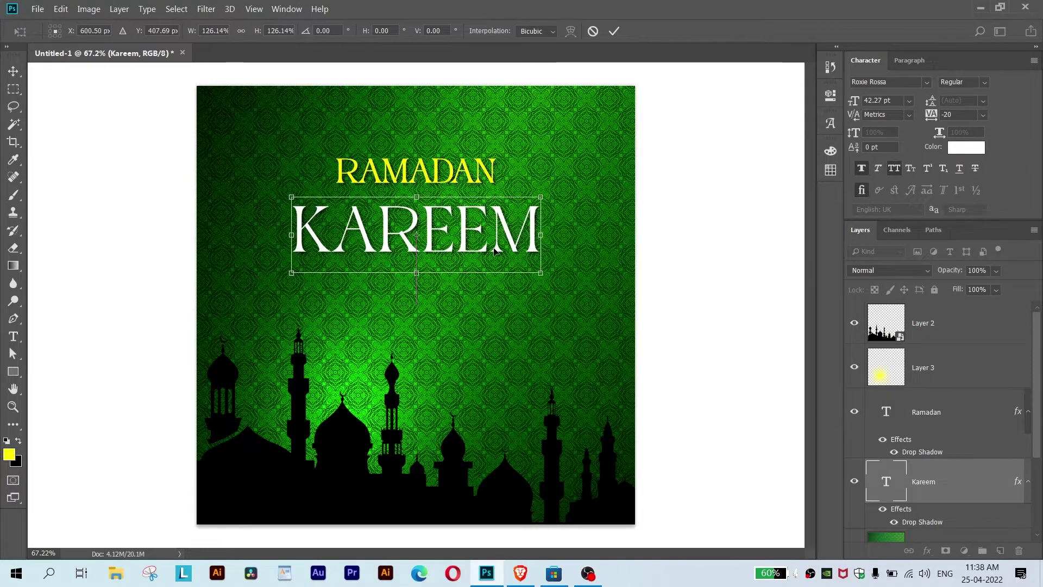
key("Return")
left_click_drag(469, 177, 471, 188)
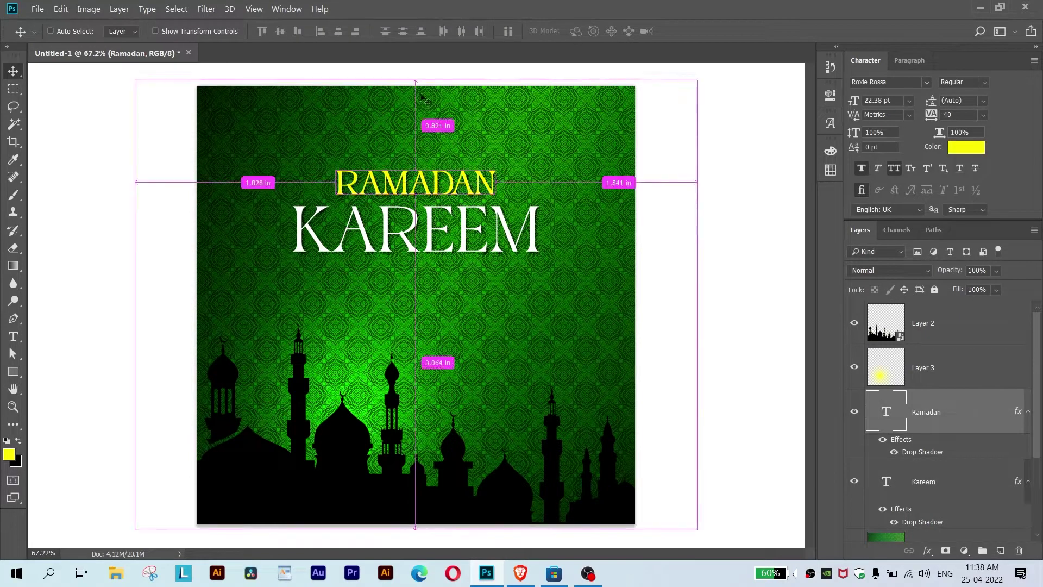
key("ctrl+a")
key("ctrl+d")
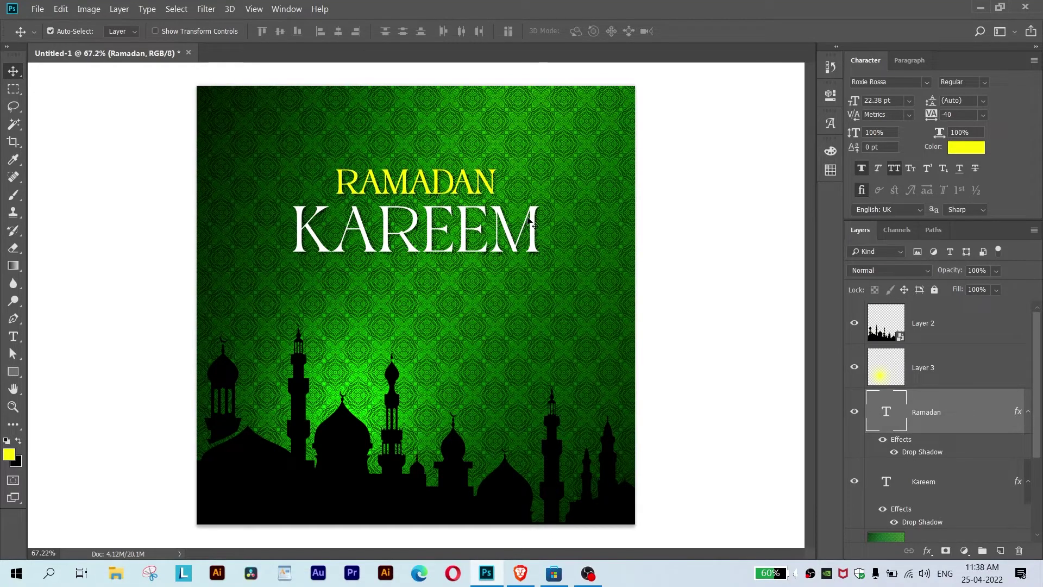
left_click(528, 220, "shift")
left_click_drag(531, 219, 531, 216)
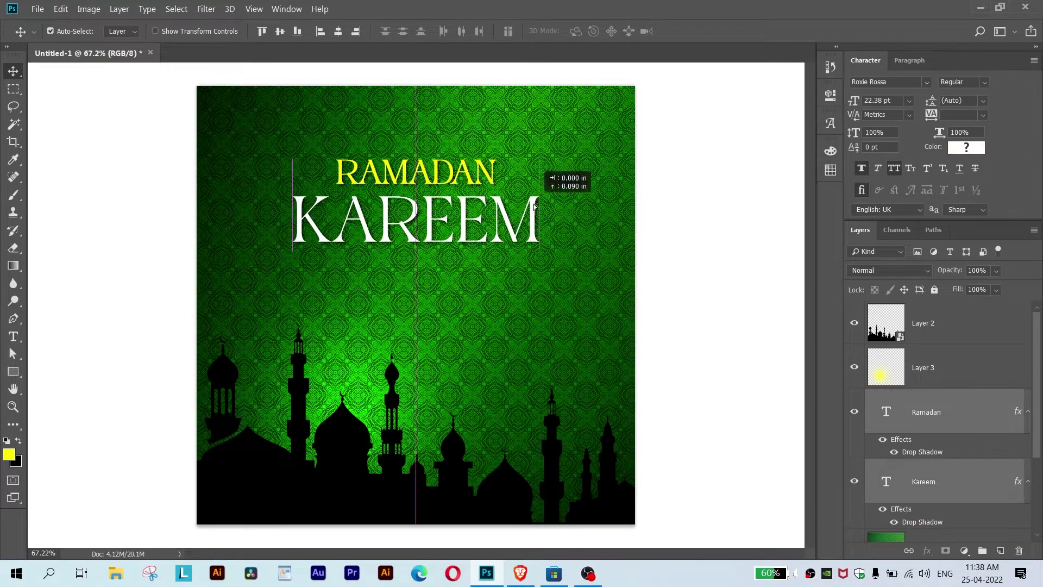
Draw a thin yellow rectangle line to the right of the title.
left_click(752, 281)
scroll(701, 270, "up", 2)
scroll(700, 270, "down", 1)
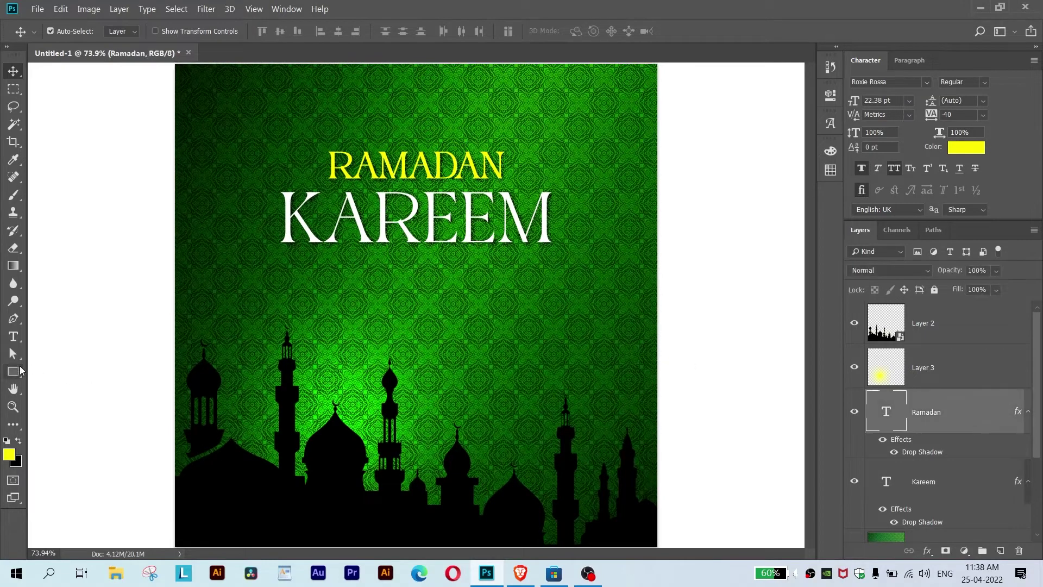
left_click(20, 369)
left_click_drag(688, 193, 590, 195)
Move the yellow line up so it sits beside RAMADAN on the right.
left_click(790, 90)
key("v")
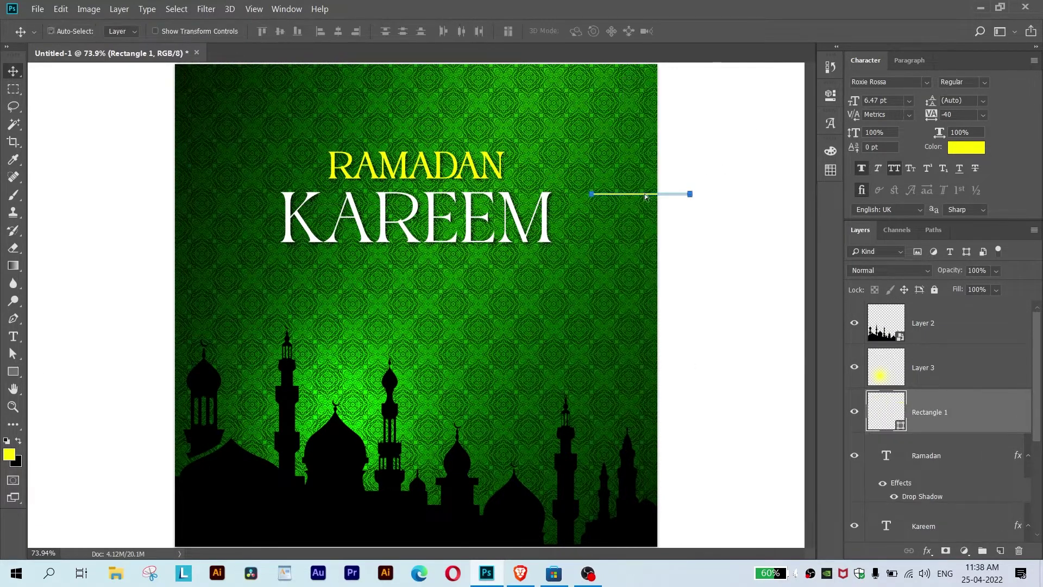
key("ctrl+t")
scroll(655, 197, "up", 3)
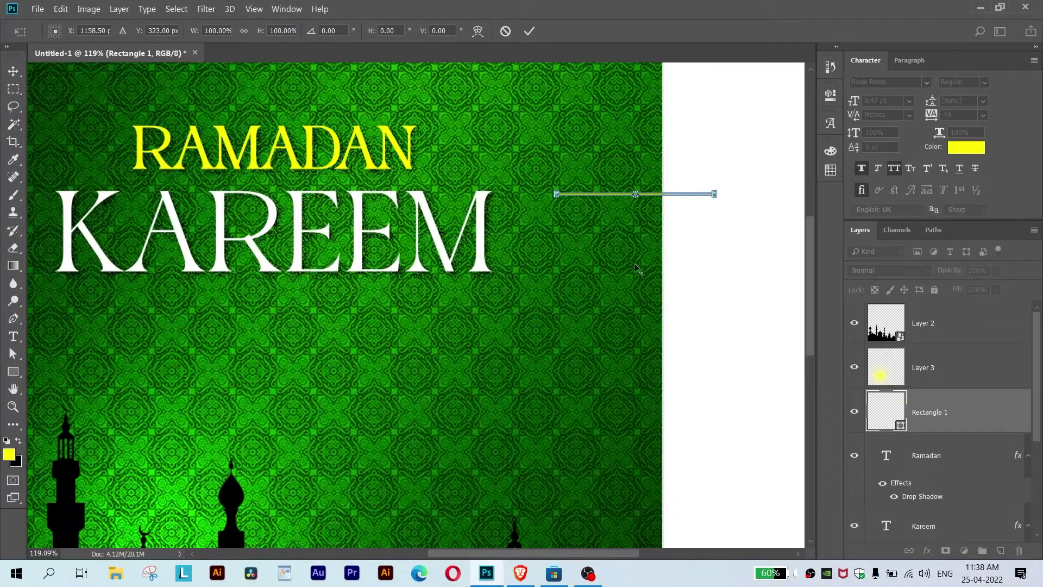
scroll(634, 272, "down", 2)
scroll(633, 260, "up", 1)
left_click_drag(704, 224, 609, 186)
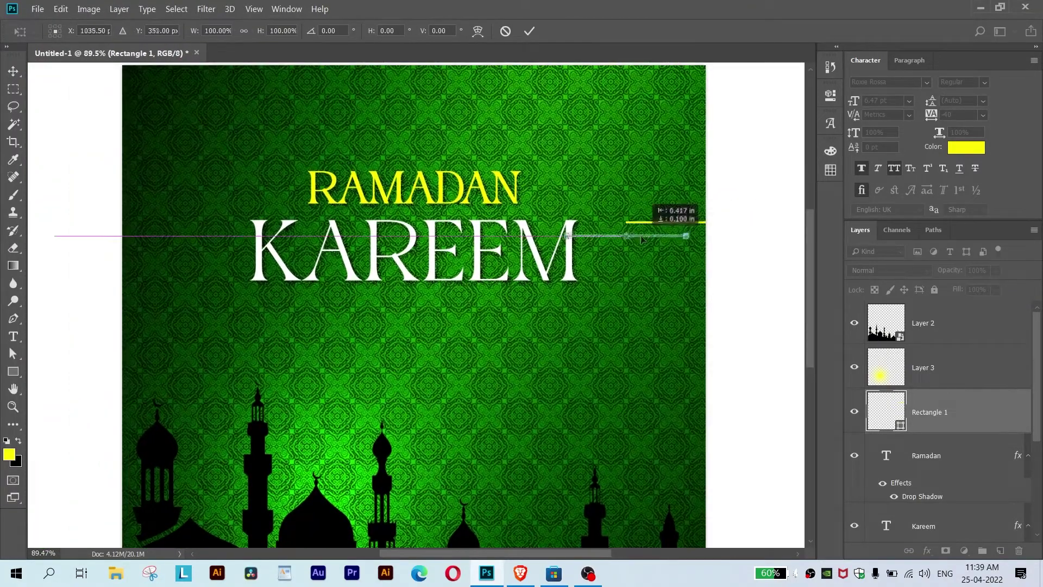
key("Return")
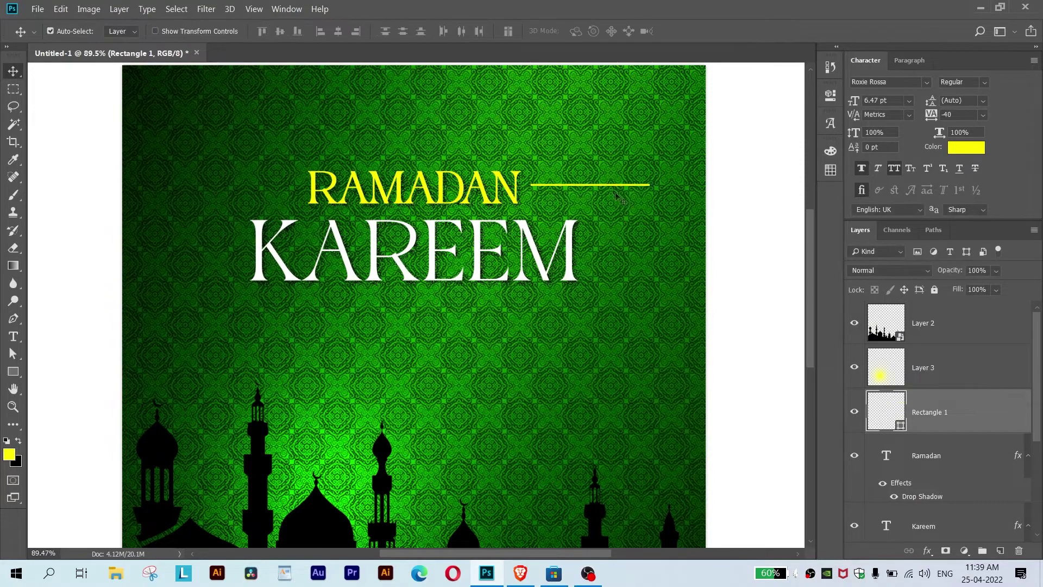
Duplicate the yellow line and place the copy to the left of RAMADAN.
key("ctrl+j")
key("ctrl+t")
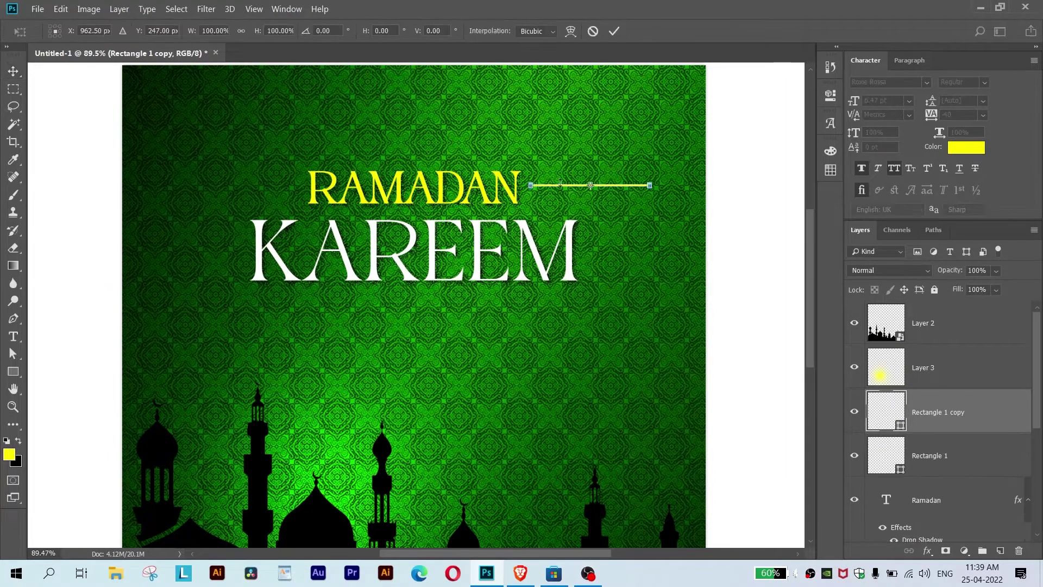
left_click_drag(574, 188, 212, 194)
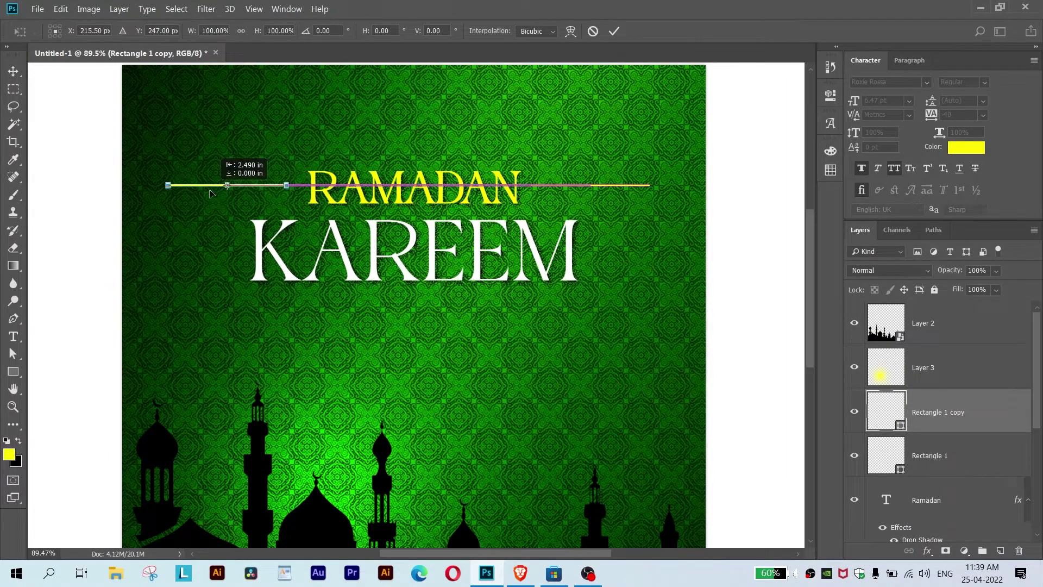
key("Return")
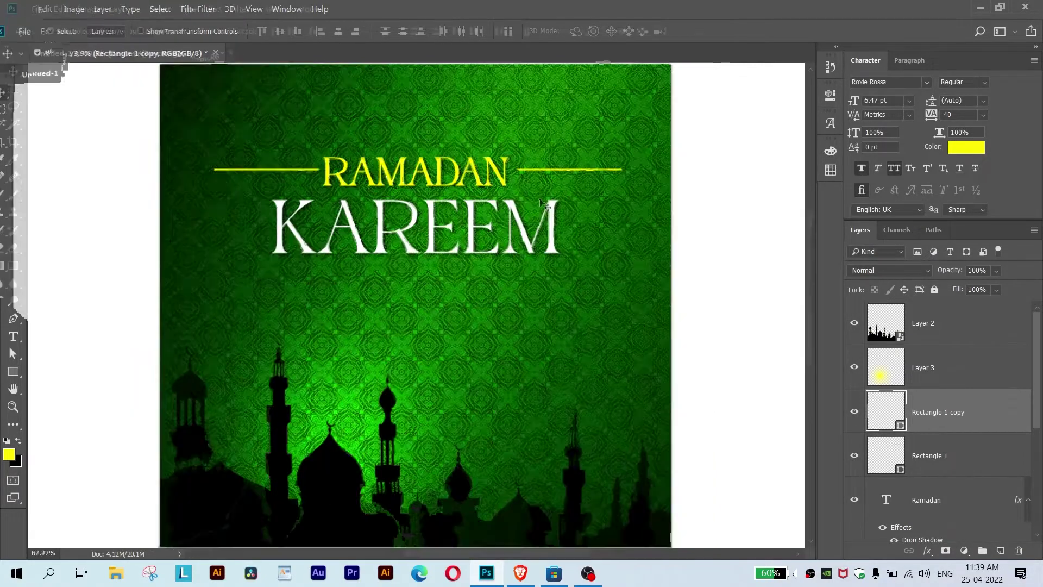
scroll(478, 238, "down", 3)
scroll(478, 237, "up", 2)
Shorten both yellow lines together with Free Transform.
left_click(904, 441, "shift")
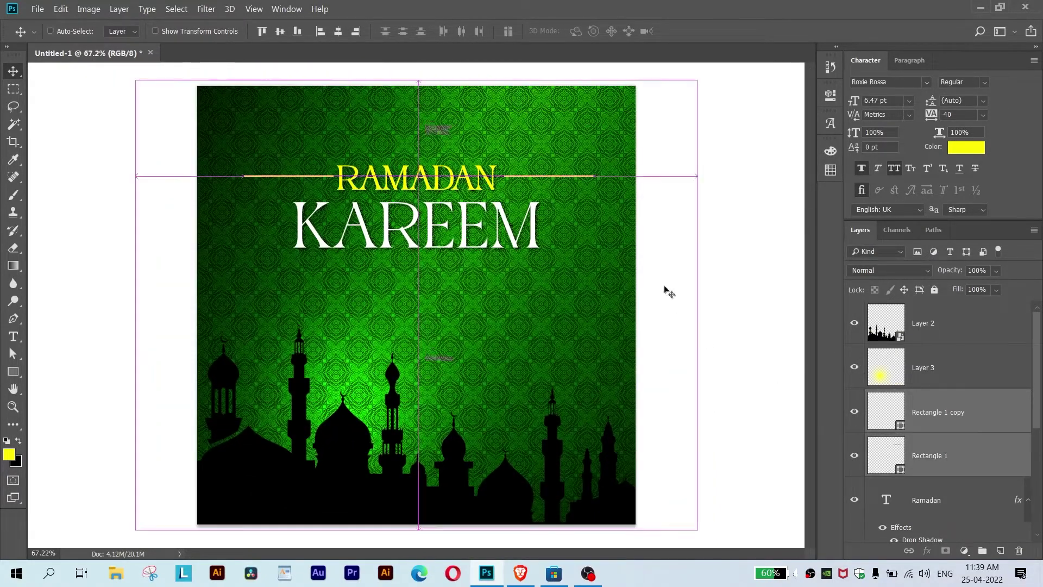
key("ctrl+t")
left_click_drag(594, 176, 528, 175)
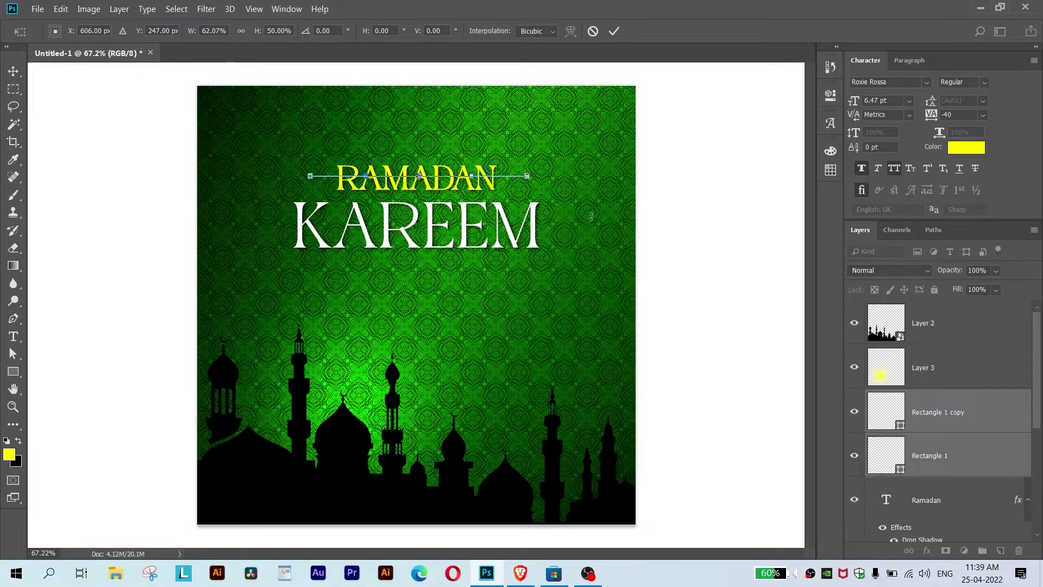
key("Return")
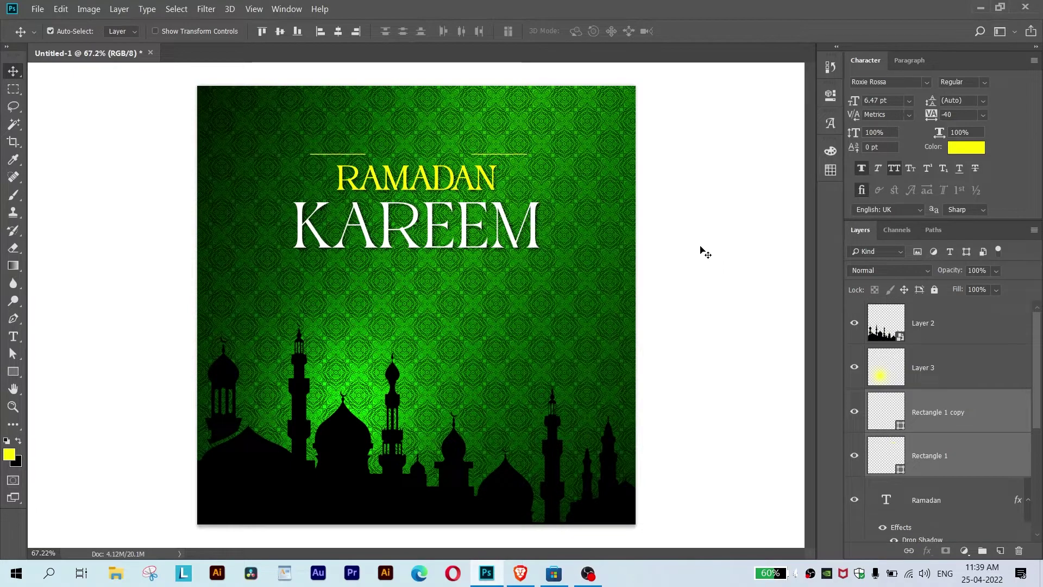
Nudge the left line further left and the right line down so both sit level.
left_click(929, 413)
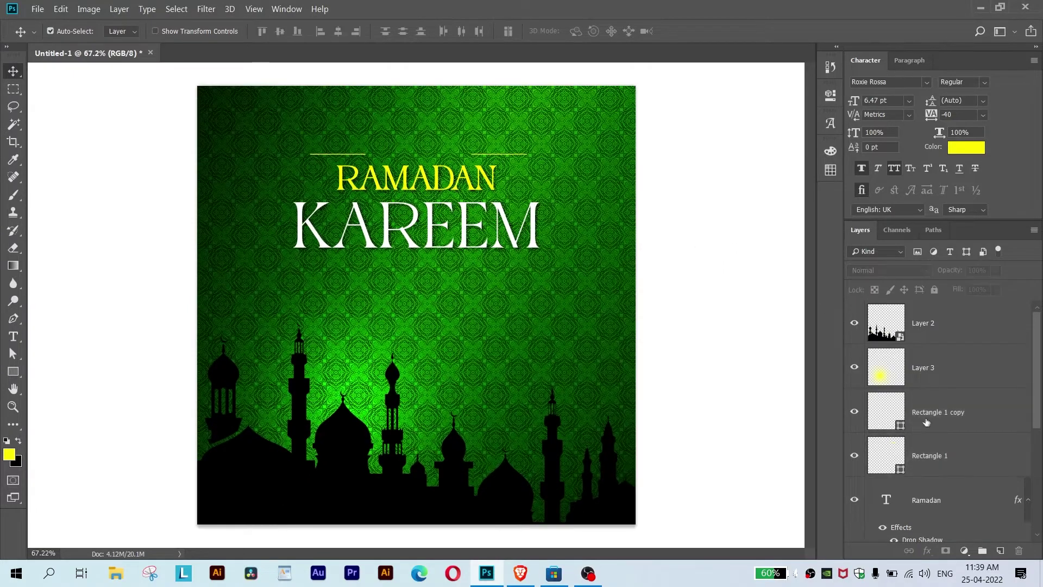
key("ctrl+t")
key("shift+Left")
key("shift+Left")
key("shift+Left")
key("shift+Left")
key("shift+Left")
key("shift+Left")
key("Return")
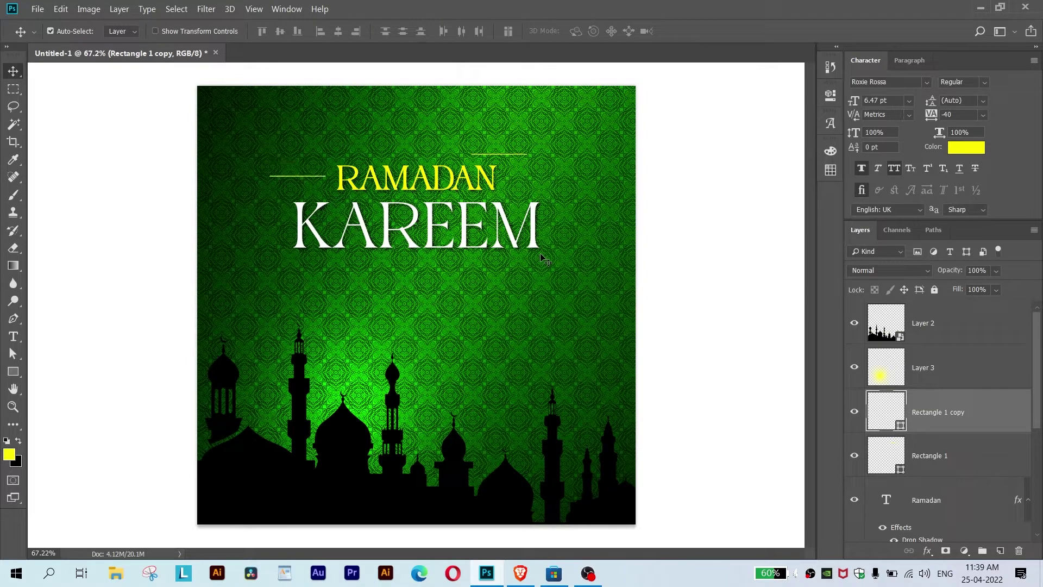
left_click(934, 446)
key("shift+Down")
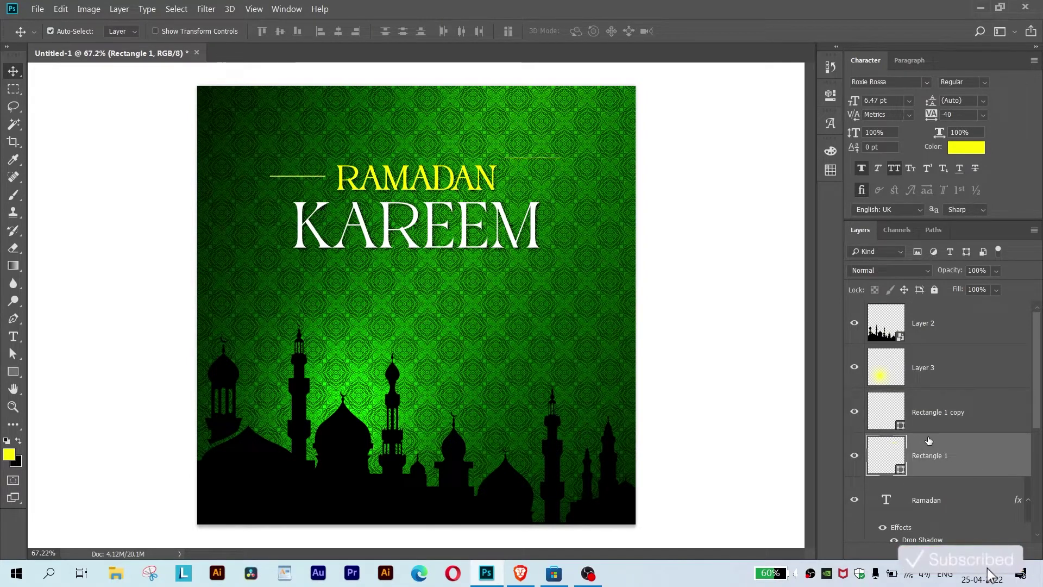
left_click(933, 423)
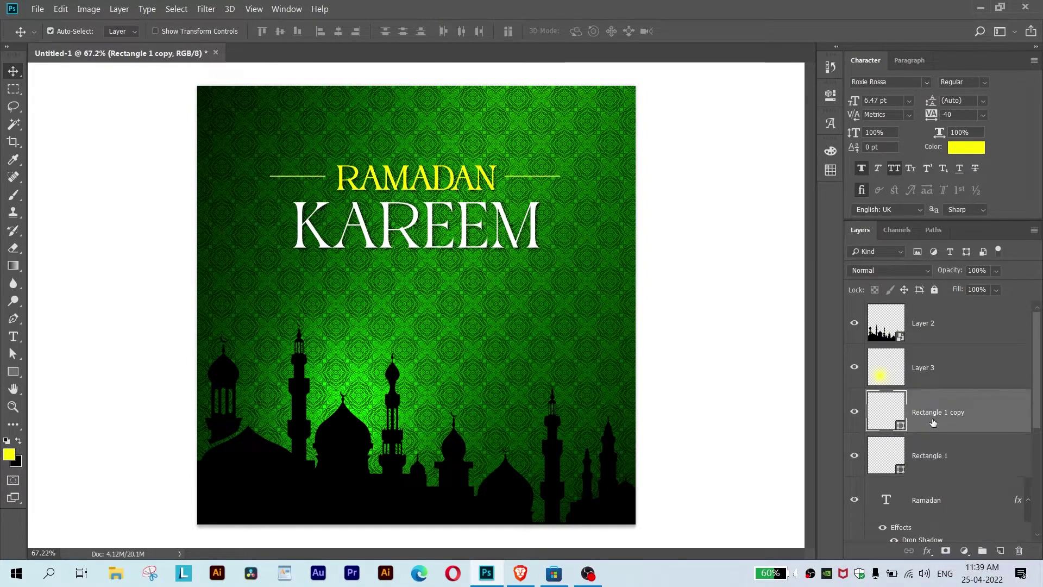
left_click(957, 461)
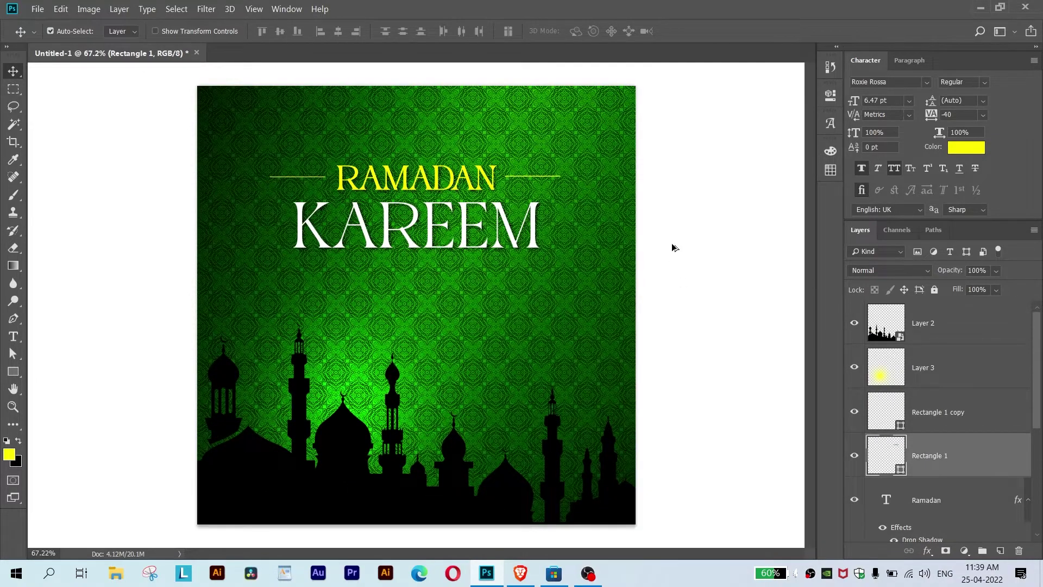
scroll(674, 248, "down", 1)
left_click(524, 233)
key("ctrl+t")
Enlarge KAREEM and tighten its letter spacing to -40 tracking.
left_click_drag(527, 268, 553, 291)
key("Return")
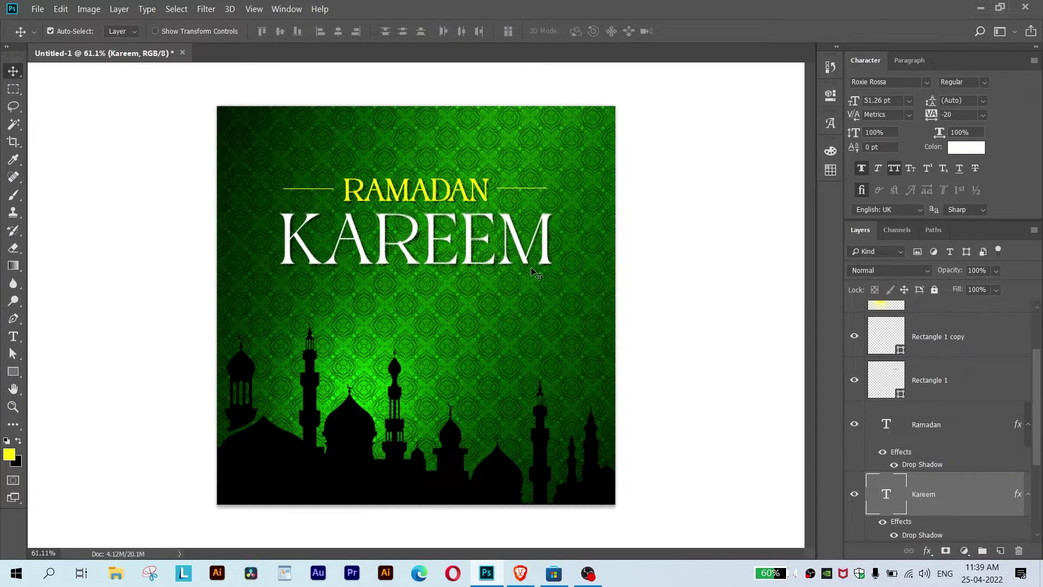
key("Down")
key("Down")
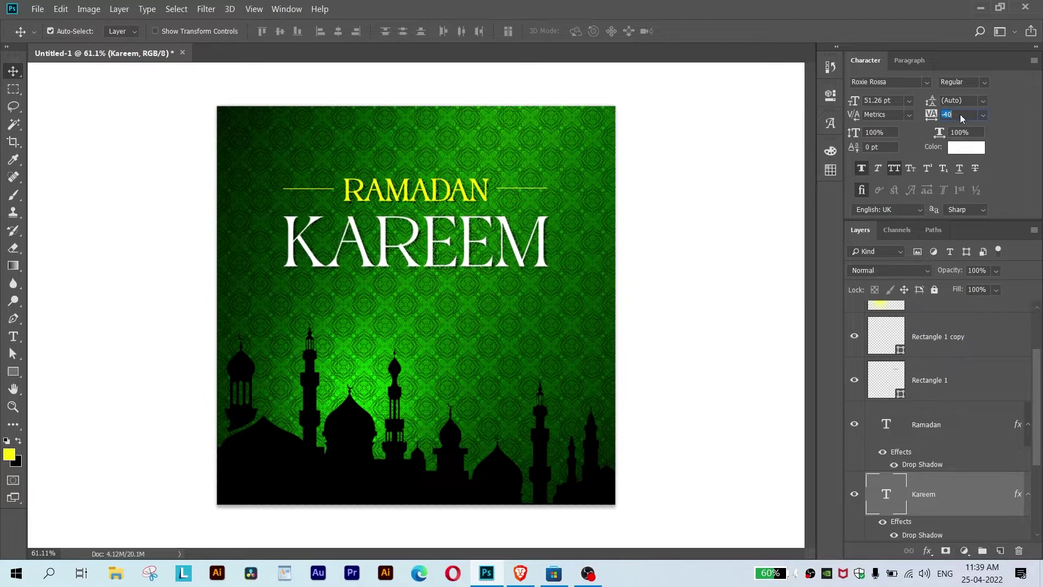
Scale the whole title and both lines down to about 86.7%.
left_click(946, 336, "shift")
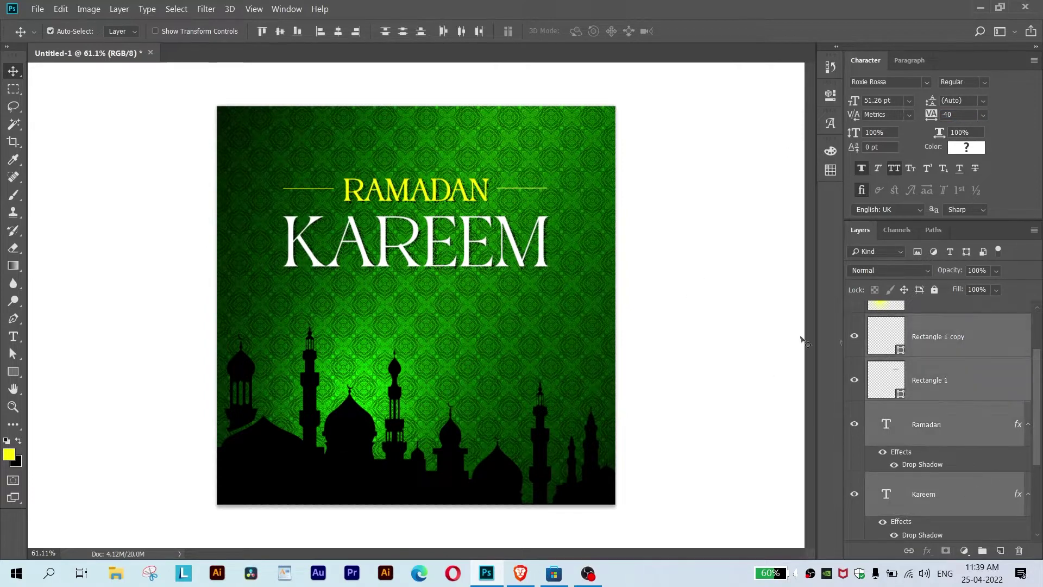
key("ctrl+t")
left_click_drag(561, 190, 530, 186)
key("Return")
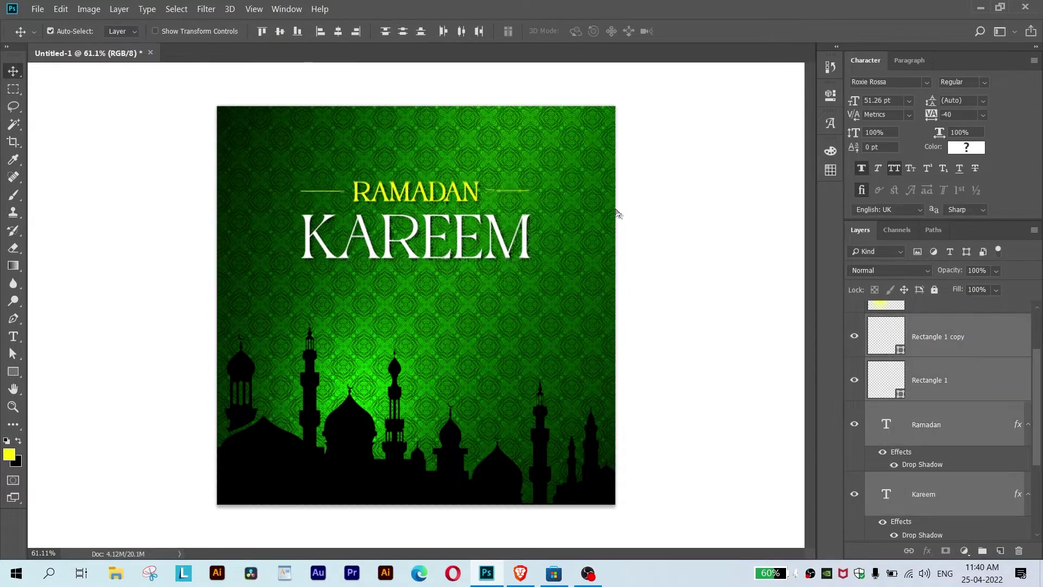
left_click(659, 261)
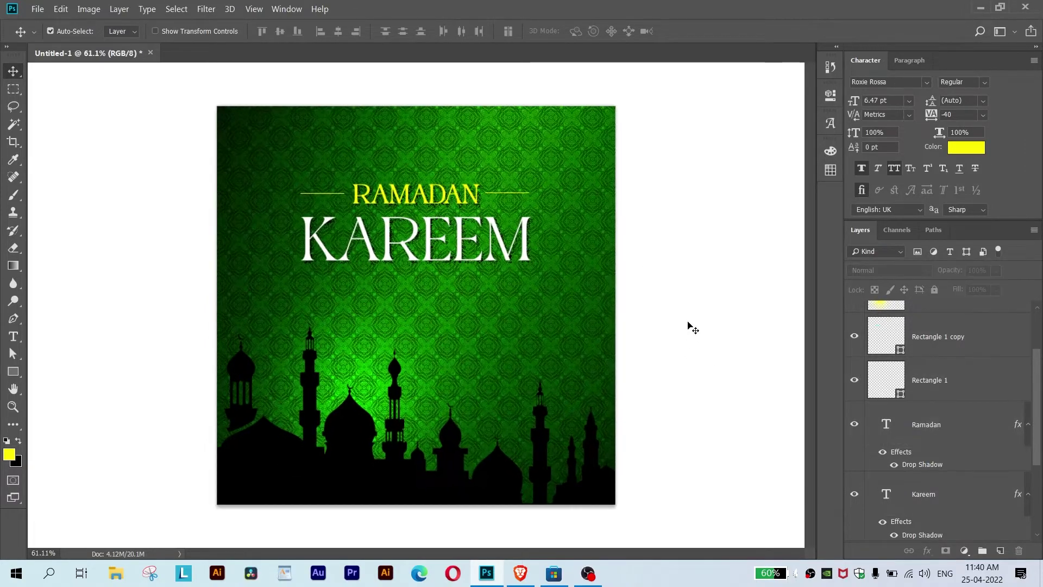
scroll(687, 326, "up", 1)
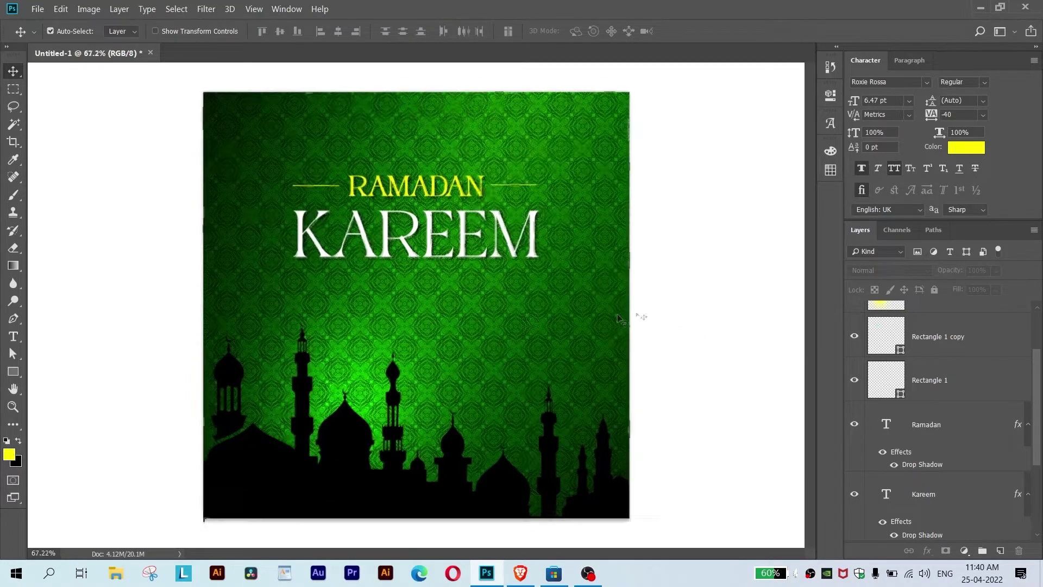
scroll(624, 318, "up", 1)
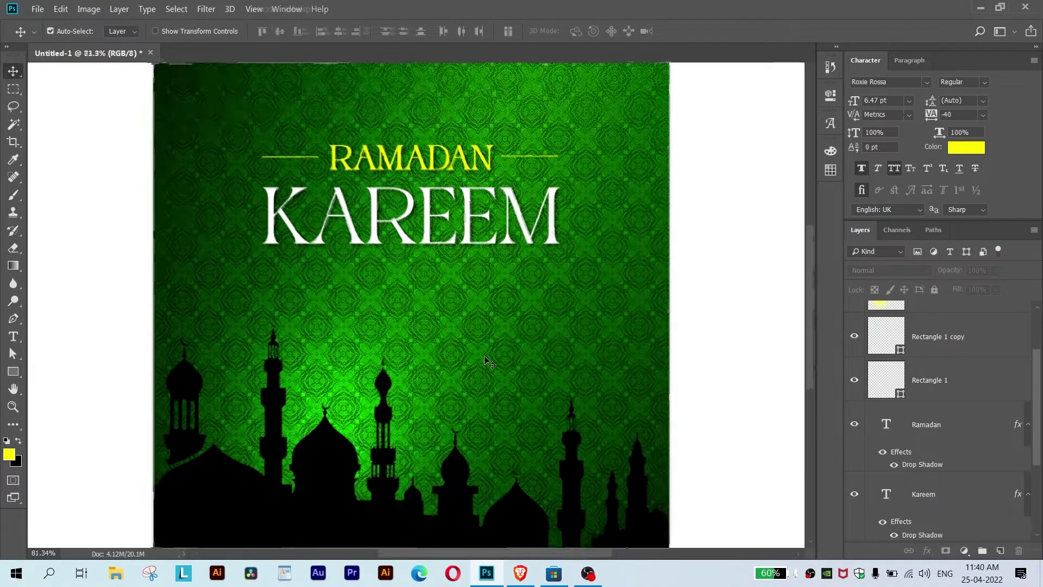
Try pattern Layer 1 at 50%, 70% and 60% opacity, settling on 80%.
scroll(926, 434, "down", 3)
left_click(926, 433)
key("5")
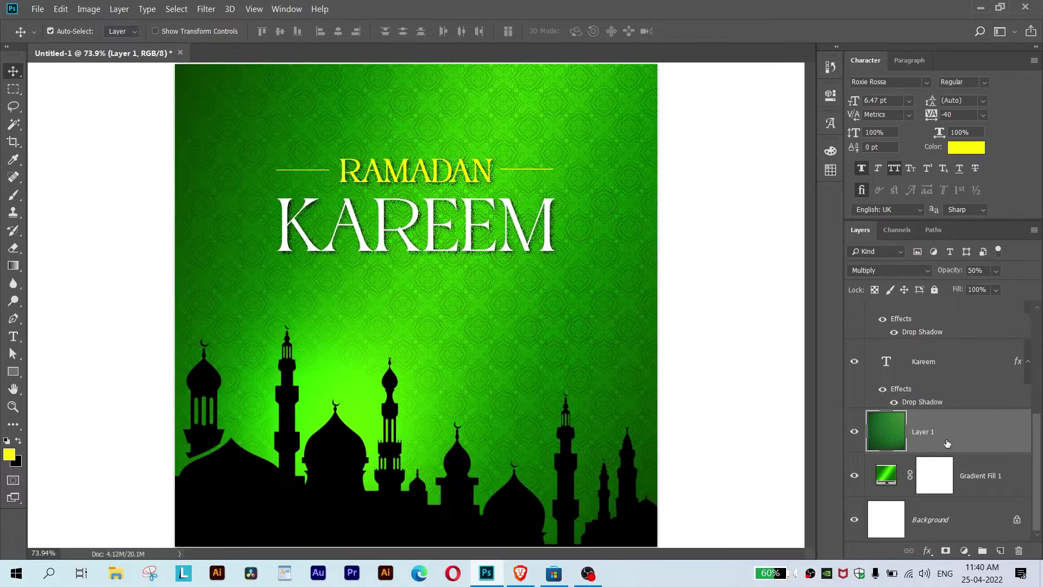
key("7")
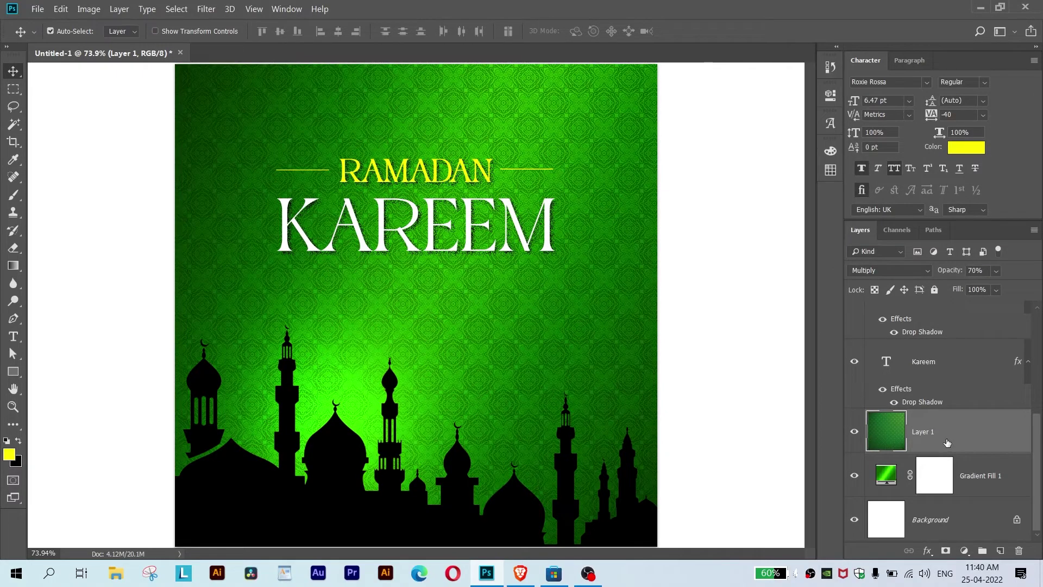
key("6")
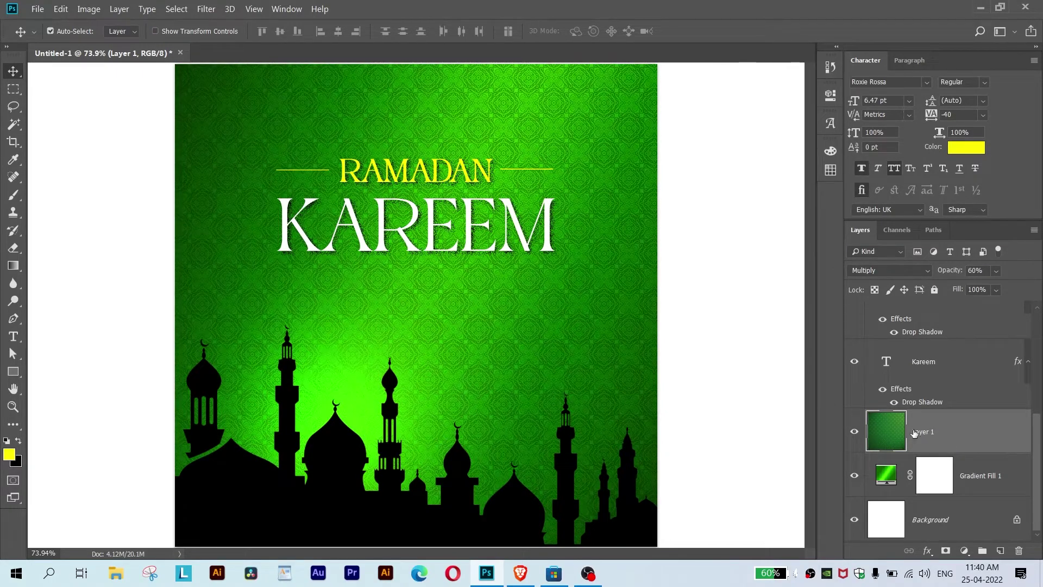
key("8")
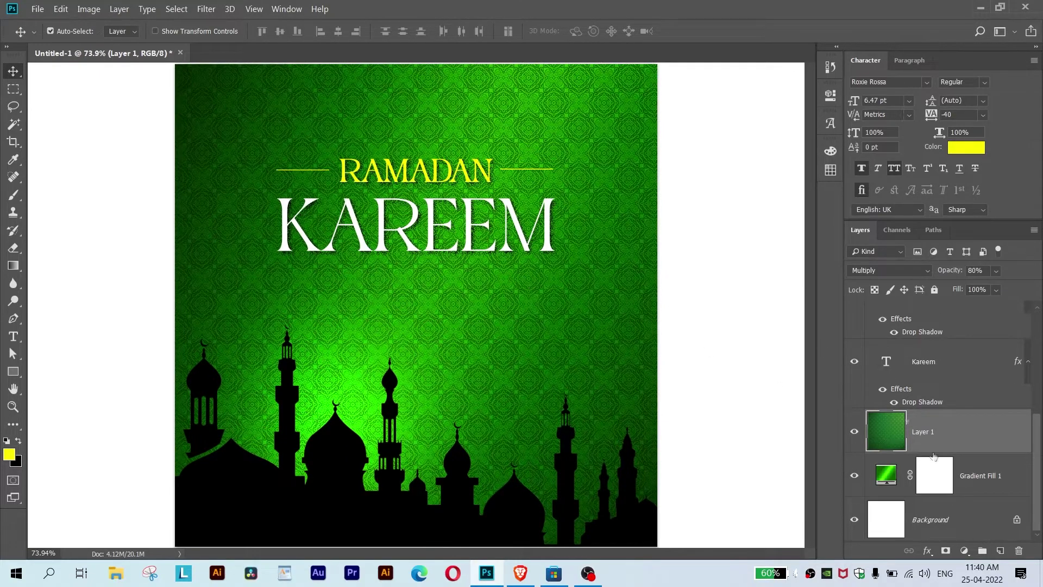
left_click(964, 550)
Add a Foreground to Transparent gradient fill layer with its stop colour set to green 129d01.
left_click(947, 320)
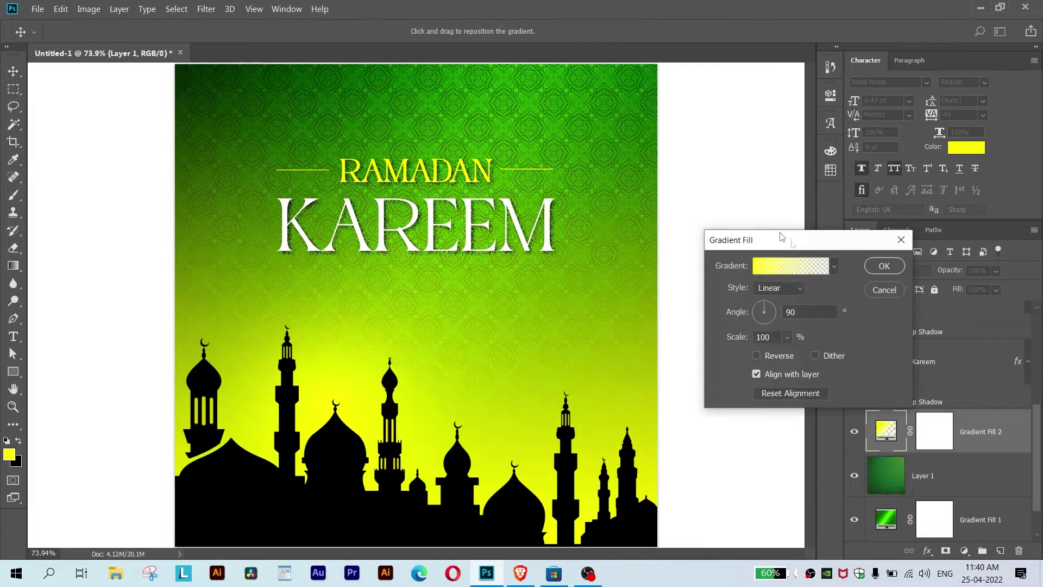
left_click(796, 272)
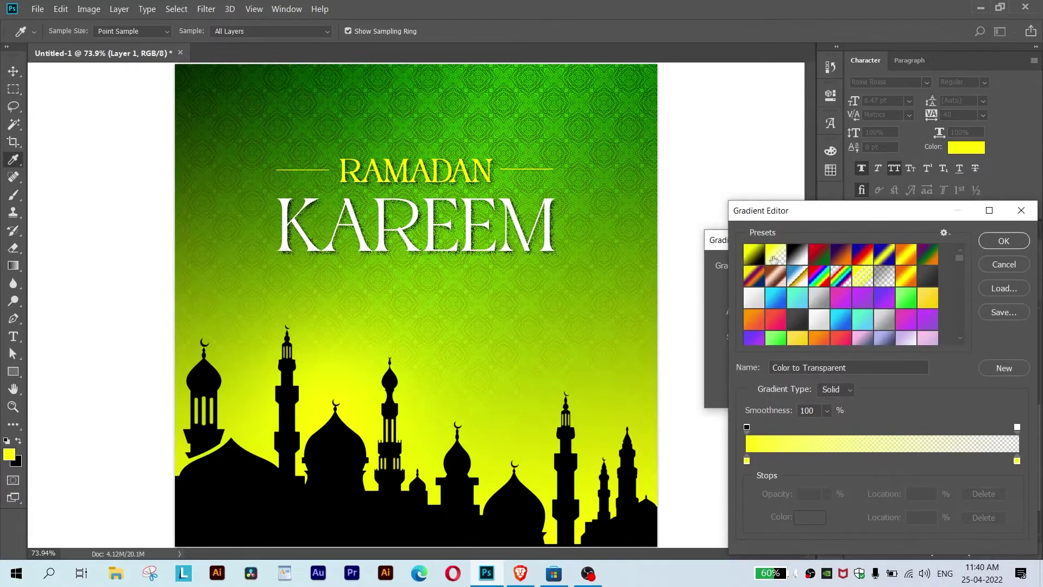
left_click(906, 299)
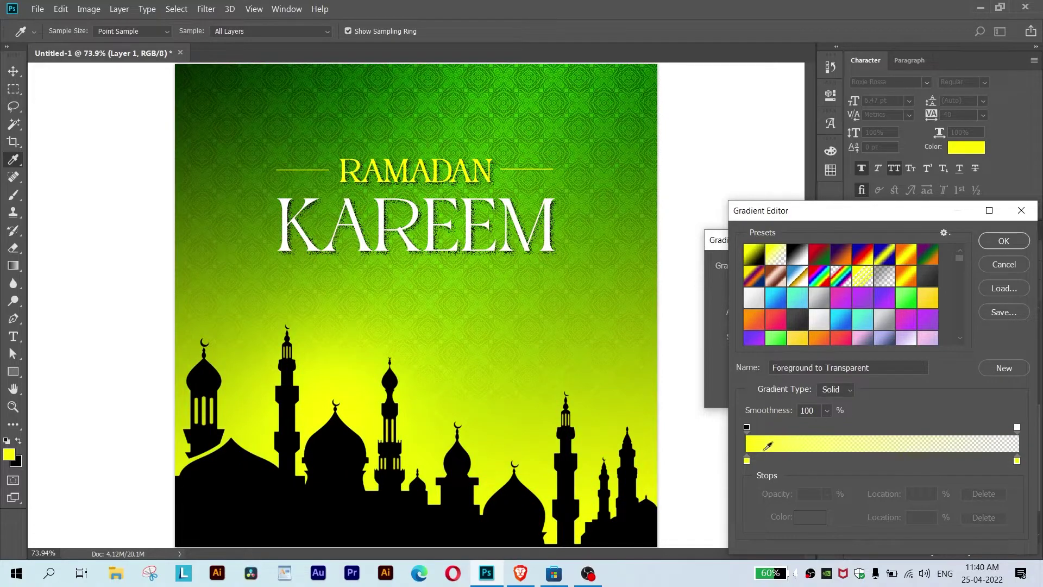
double_click(746, 460)
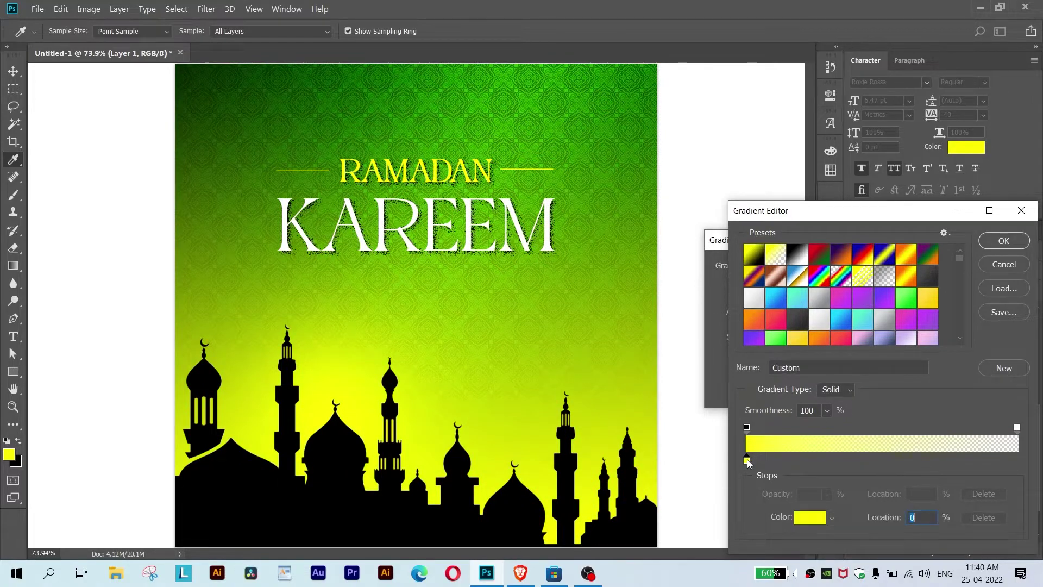
key("ctrl+v")
left_click_drag(813, 401, 828, 389)
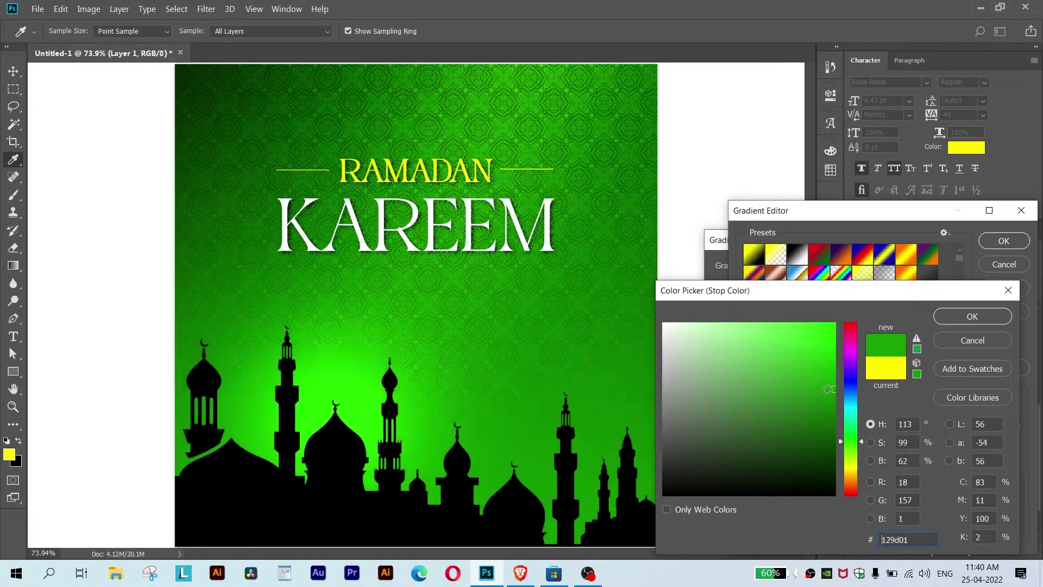
left_click(951, 317)
left_click(1003, 241)
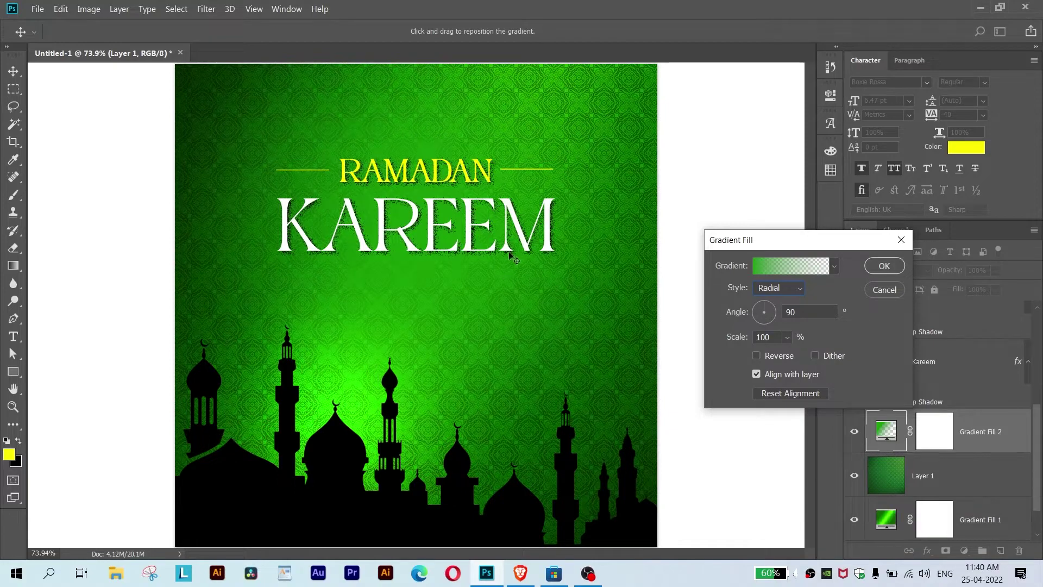
Position the radial glow higher on the artwork and apply the gradient fill.
mouse_move(510, 257)
left_mouse_down()
mouse_move(431, 194)
mouse_move(511, 222)
left_mouse_up()
left_click(871, 267)
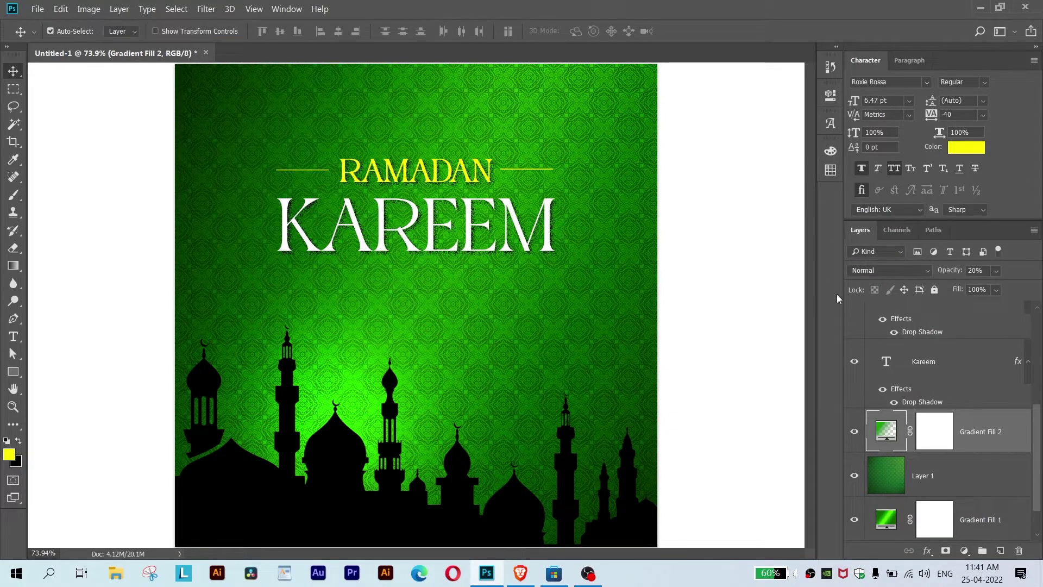
double_click(884, 435)
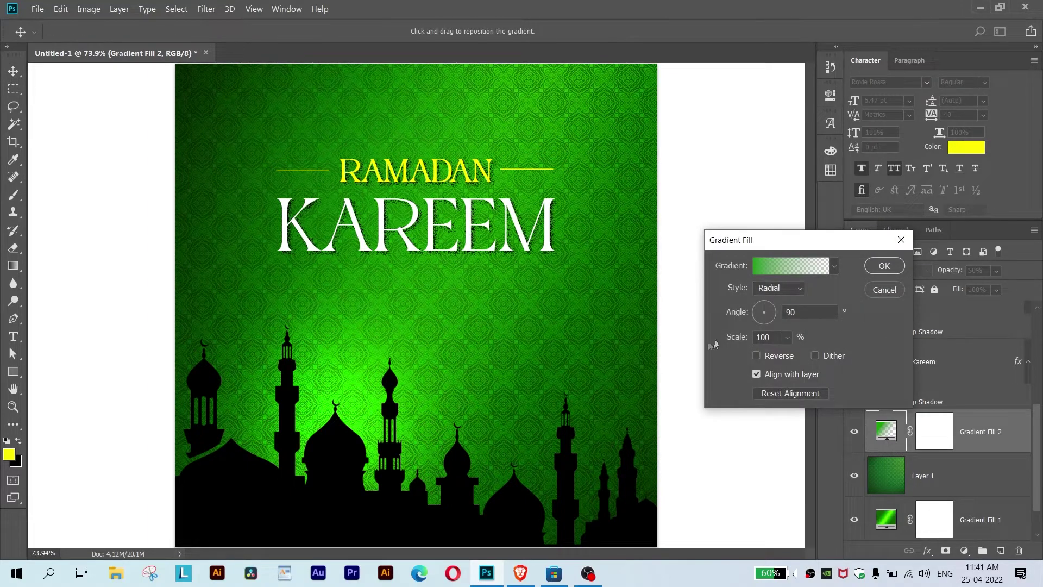
key("Return")
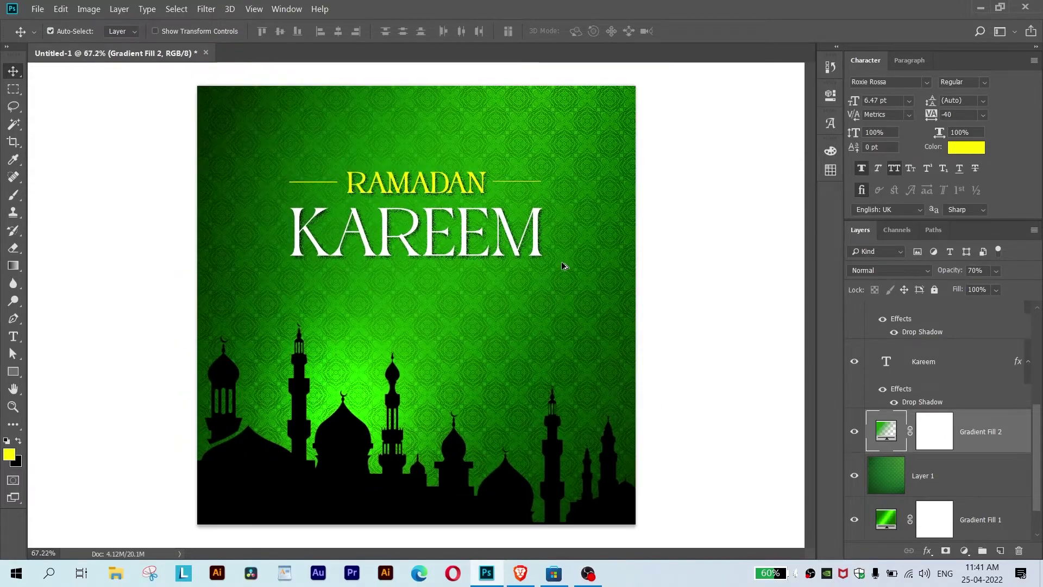
Change KAREEM's drop shadow blend mode from Dissolve to Color Burn.
scroll(565, 266, "up", 3)
scroll(565, 266, "down", 2)
scroll(565, 266, "up", 3)
scroll(411, 156, "up", 1)
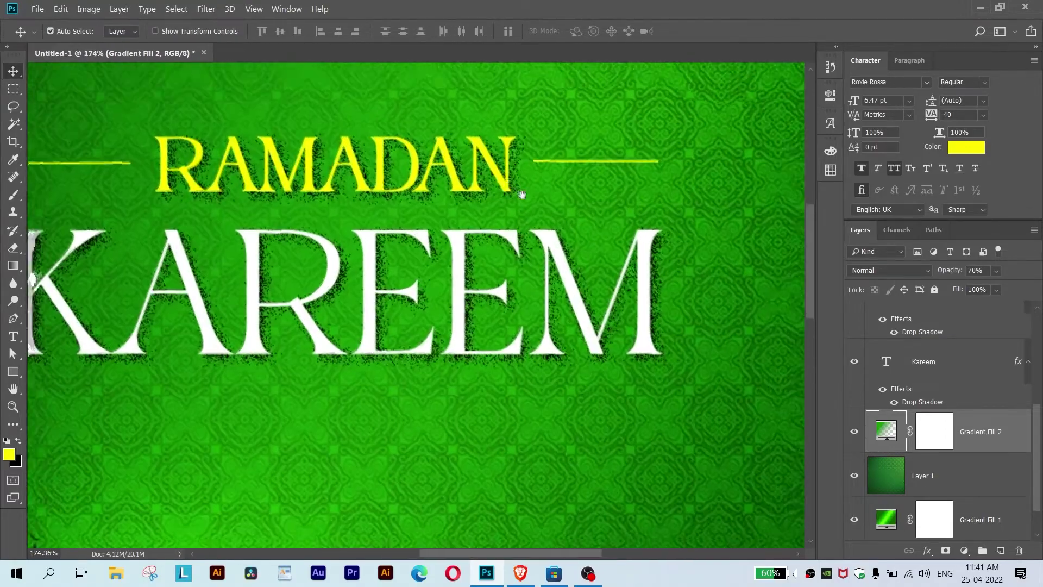
scroll(473, 190, "down", 2)
scroll(541, 220, "down", 2)
scroll(530, 234, "up", 3)
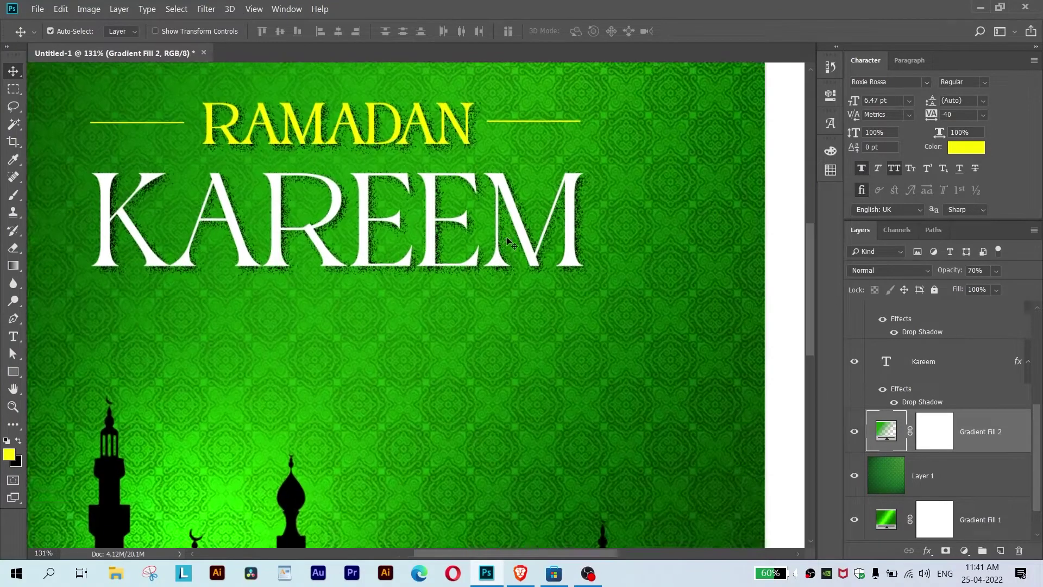
left_click(898, 385)
double_click(897, 389)
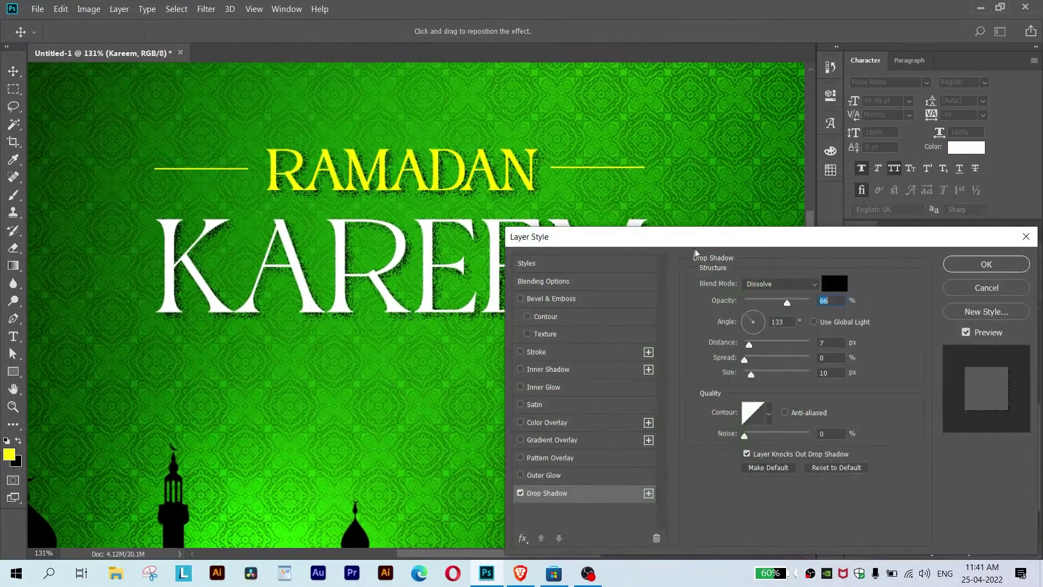
left_click(774, 283)
left_click(771, 34)
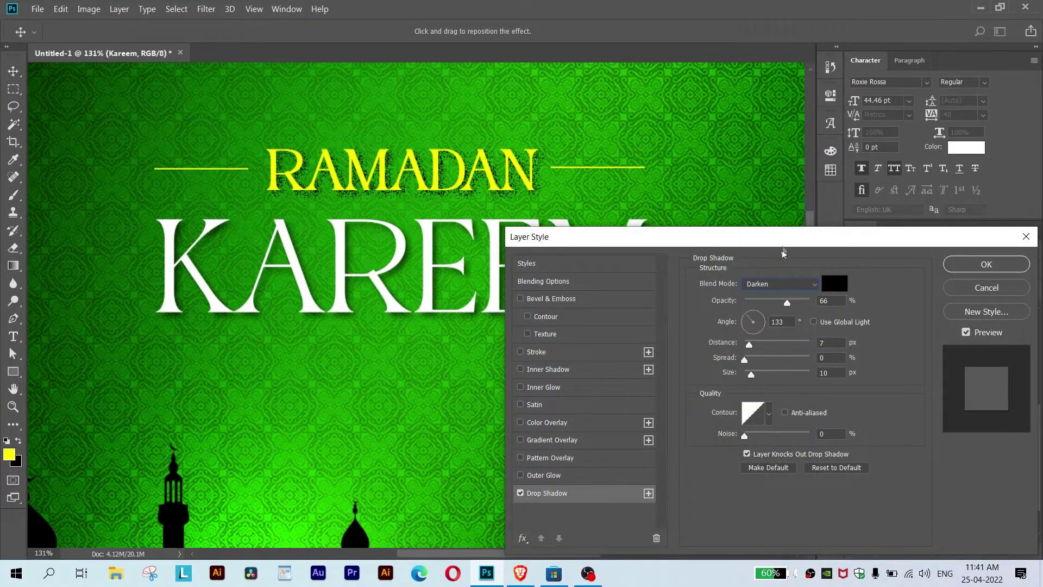
scroll(773, 286, "down", 1)
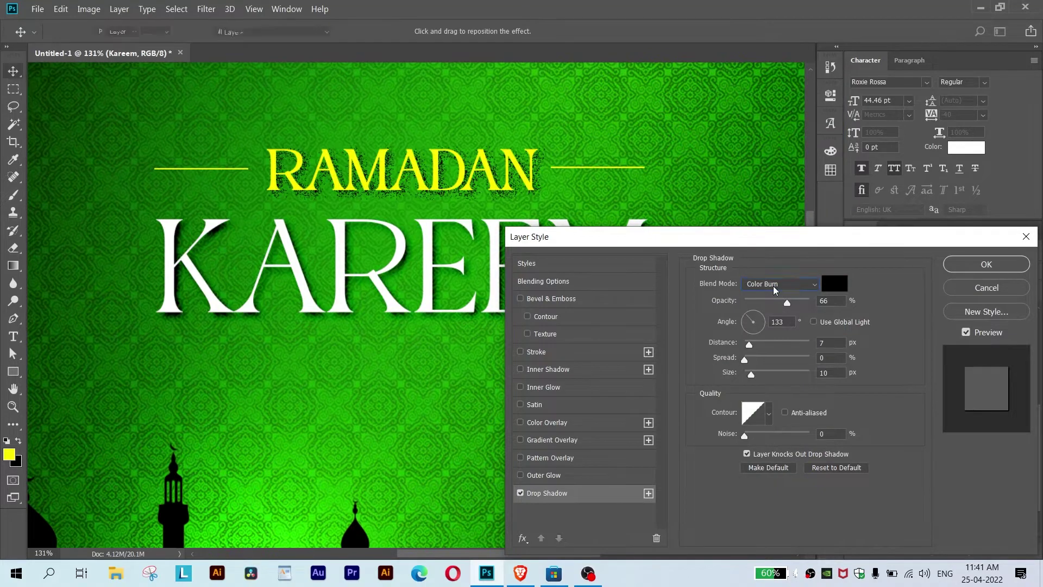
key("Return")
Copy the KAREEM drop shadow effect onto the RAMADAN title layer.
left_click_drag(899, 389, 857, 325)
key("ctrl+0")
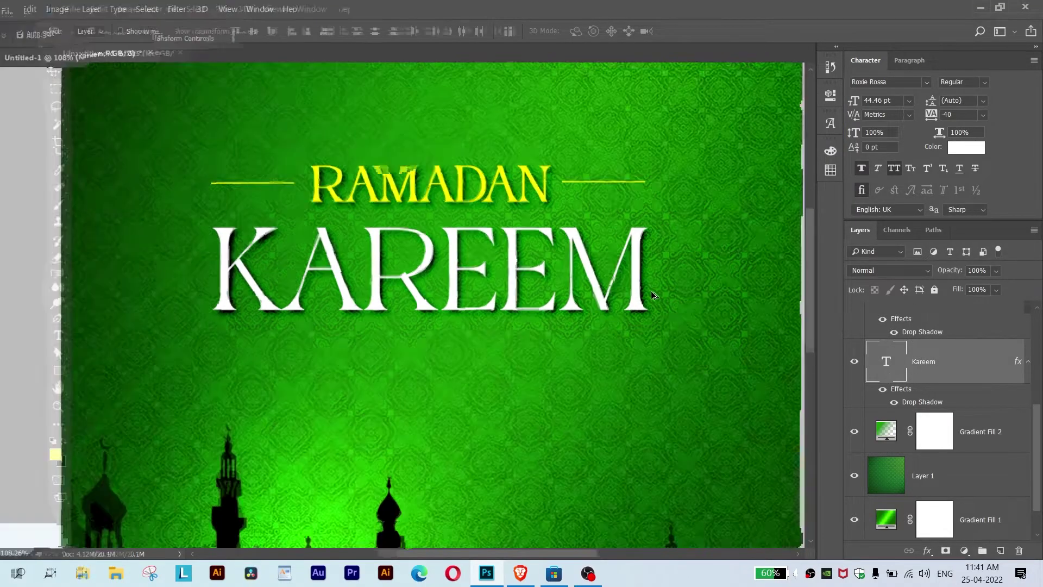
scroll(864, 333, "up", 3)
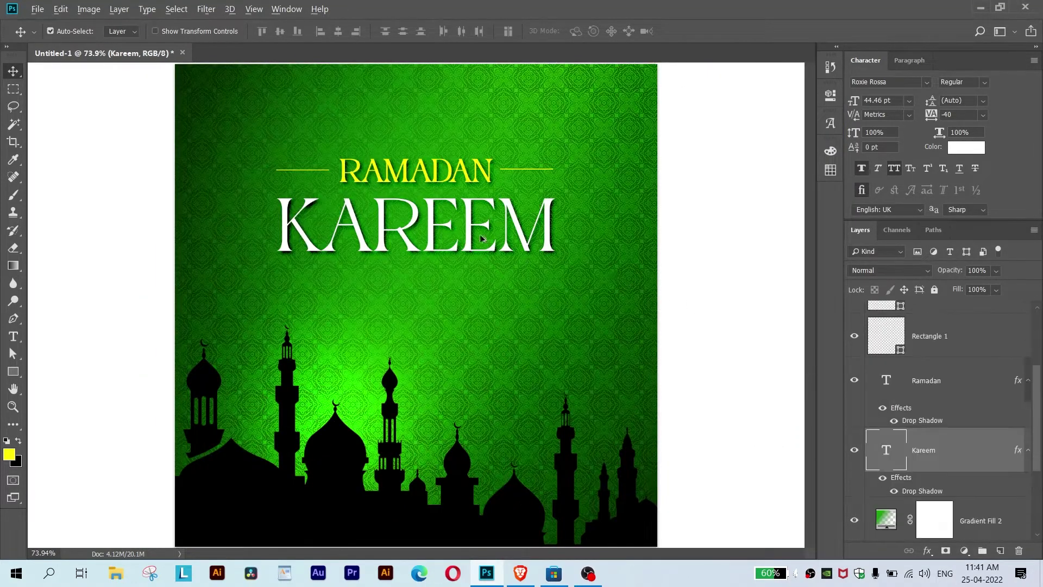
scroll(481, 238, "up", 2)
scroll(479, 236, "down", 5)
scroll(558, 252, "up", 1)
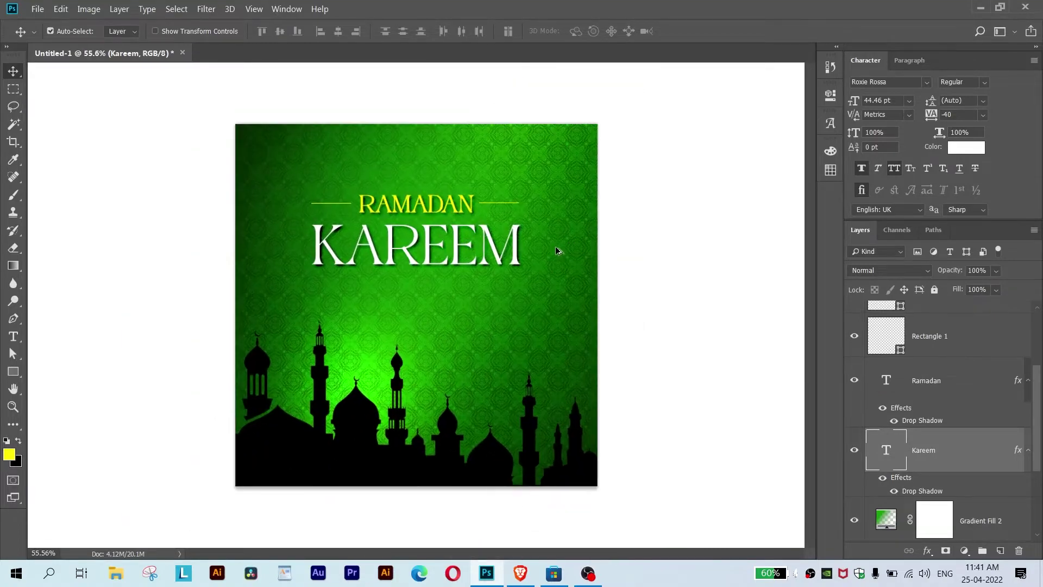
scroll(558, 251, "up", 1)
scroll(512, 303, "up", 1)
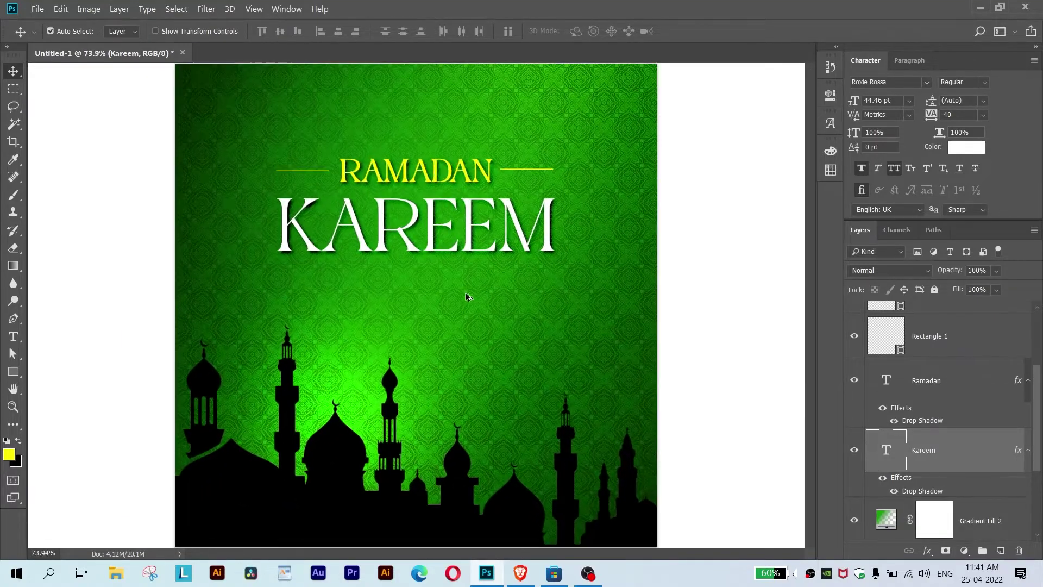
scroll(947, 407, "up", 4)
Add the text 'TO ALL OF YOU' and move it up beneath KAREEM.
left_click(944, 326)
key("t")
left_click(458, 343)
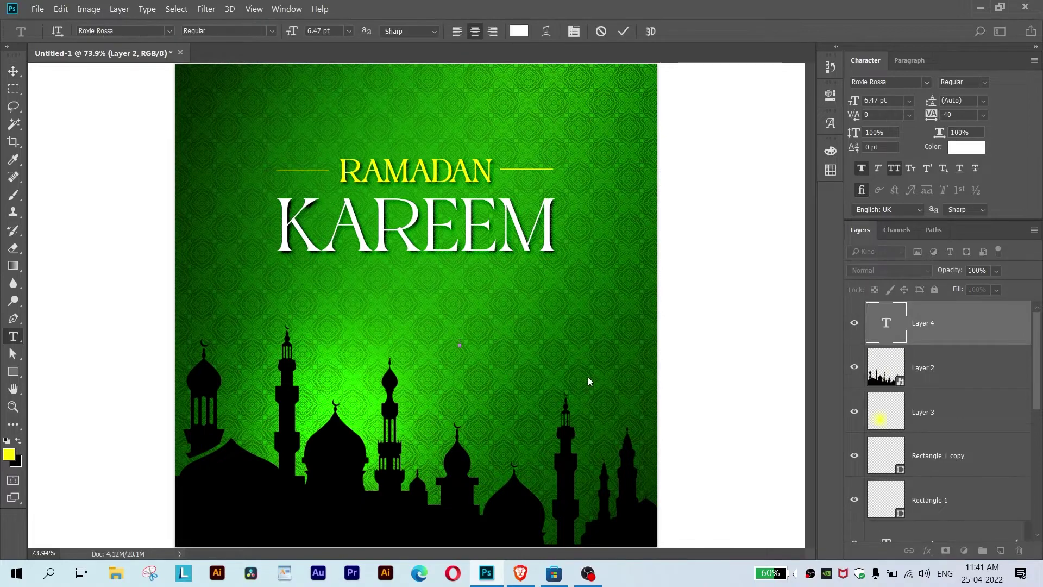
type("TO ALL OF")
type(" YOU")
left_click(13, 71)
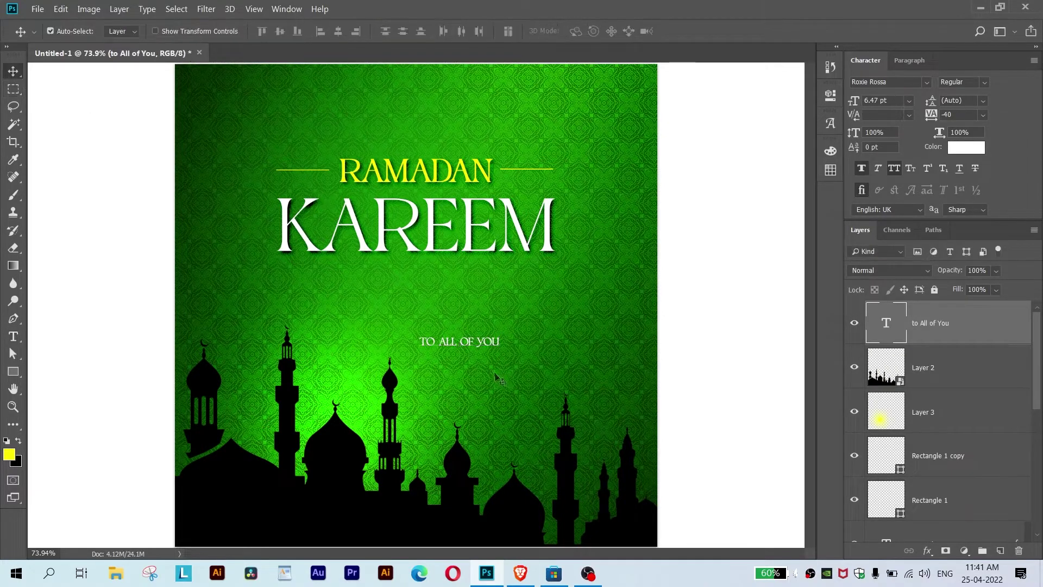
left_click_drag(482, 345, 439, 283)
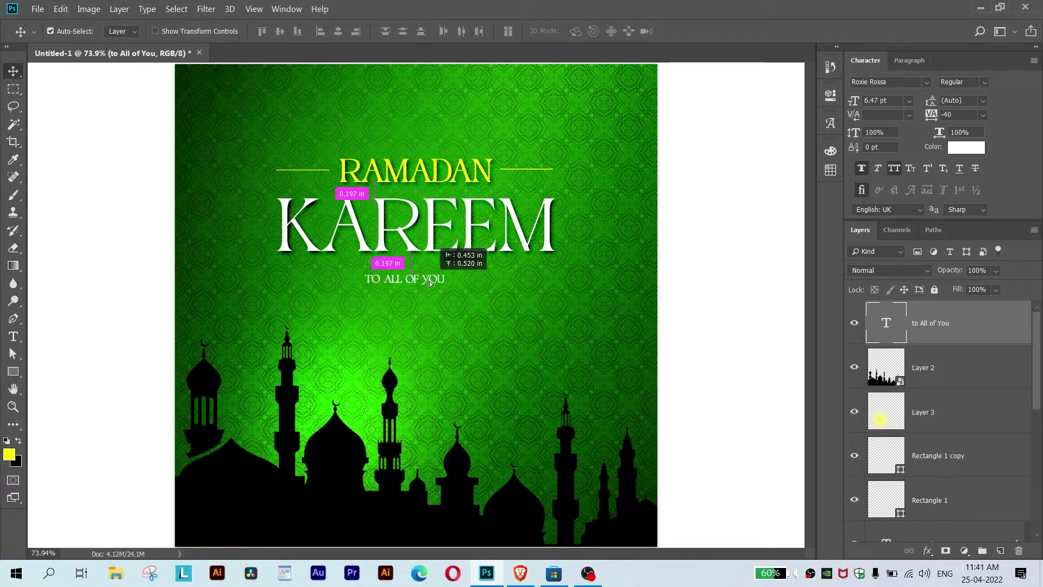
Enlarge the subtitle to about 172%, nudge it up, and set its font to Poppins Regular.
scroll(443, 285, "up", 1)
key("ctrl+t")
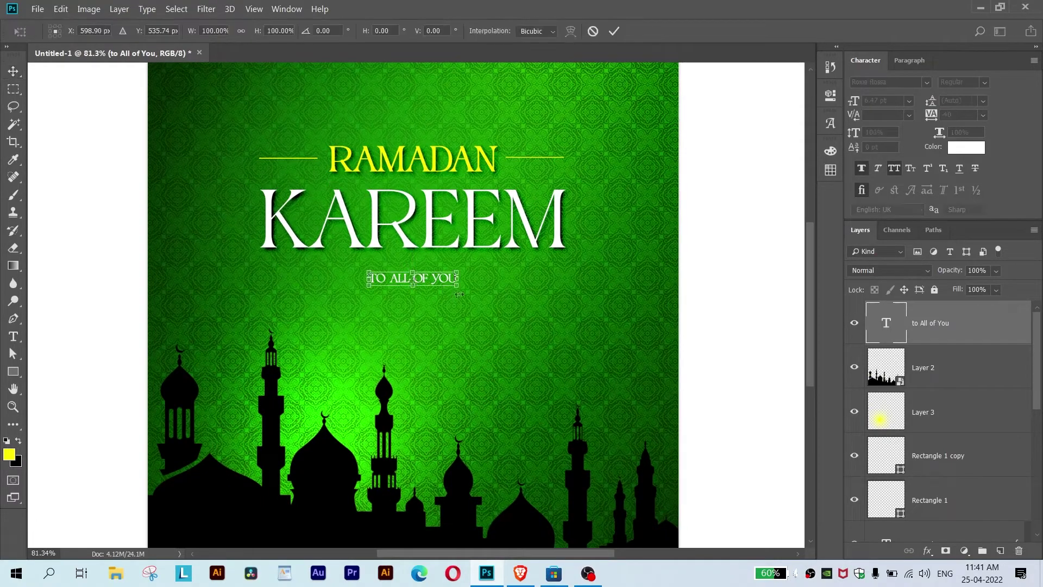
left_click_drag(459, 294, 470, 302)
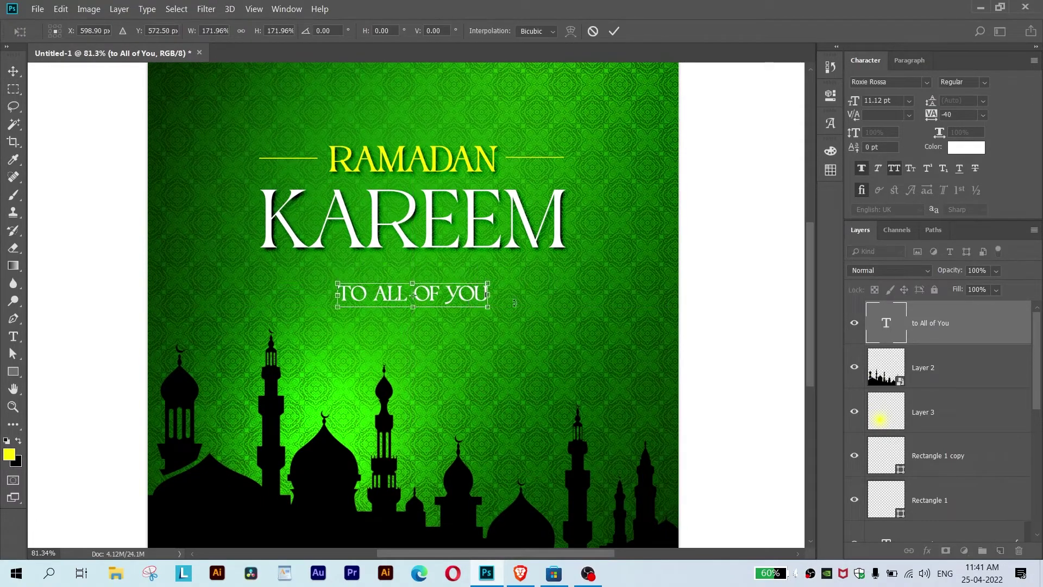
key("Return")
key("shift+Up")
key("shift+Up")
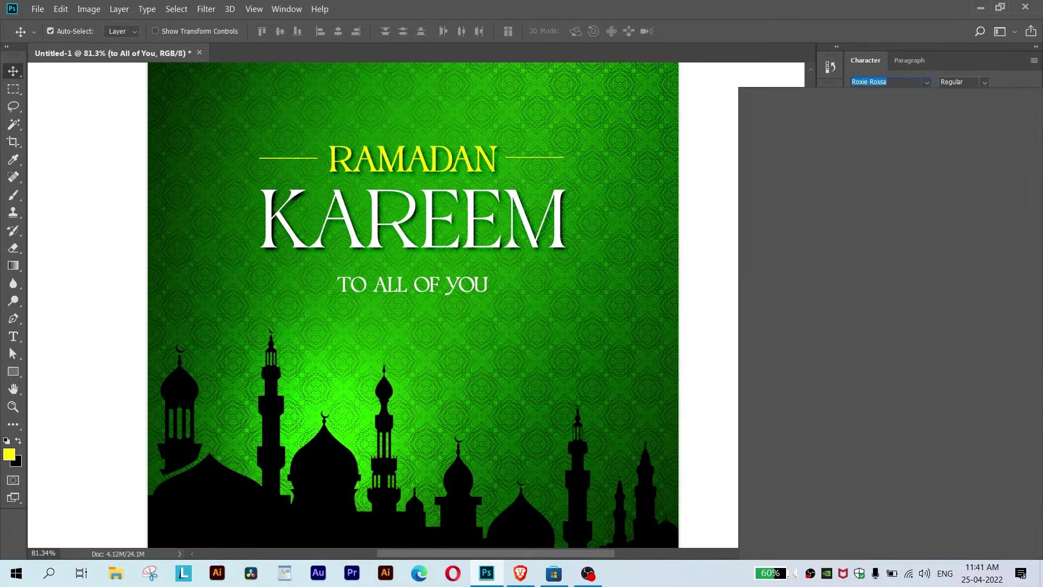
type("pPoppins")
key("Down")
key("Down")
key("Down")
left_click(839, 201)
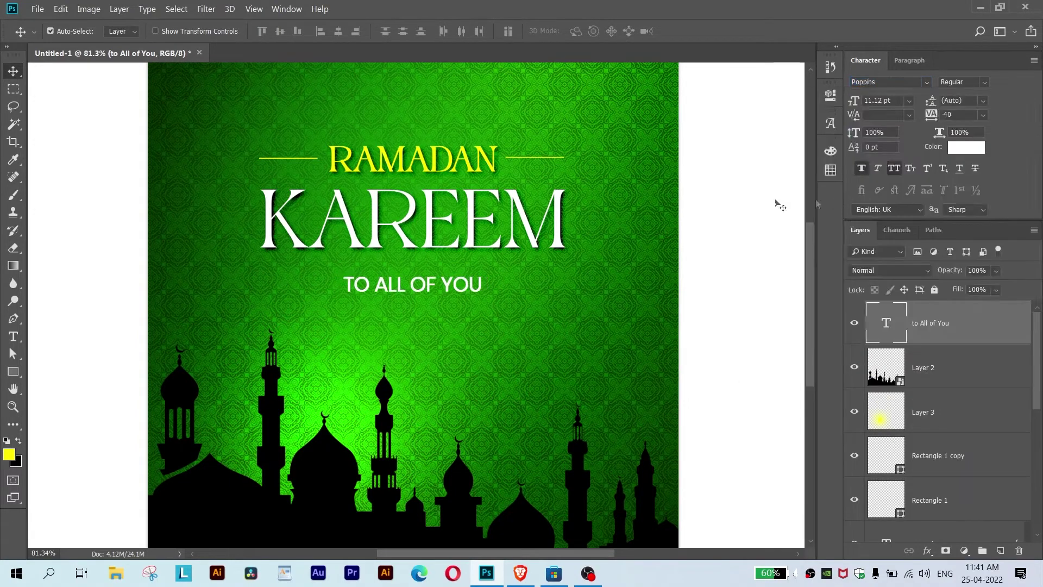
Shrink the TO ALL OF YOU subtitle in two passes to about 74%.
key("ctrl+t")
left_click_drag(483, 274, 470, 276)
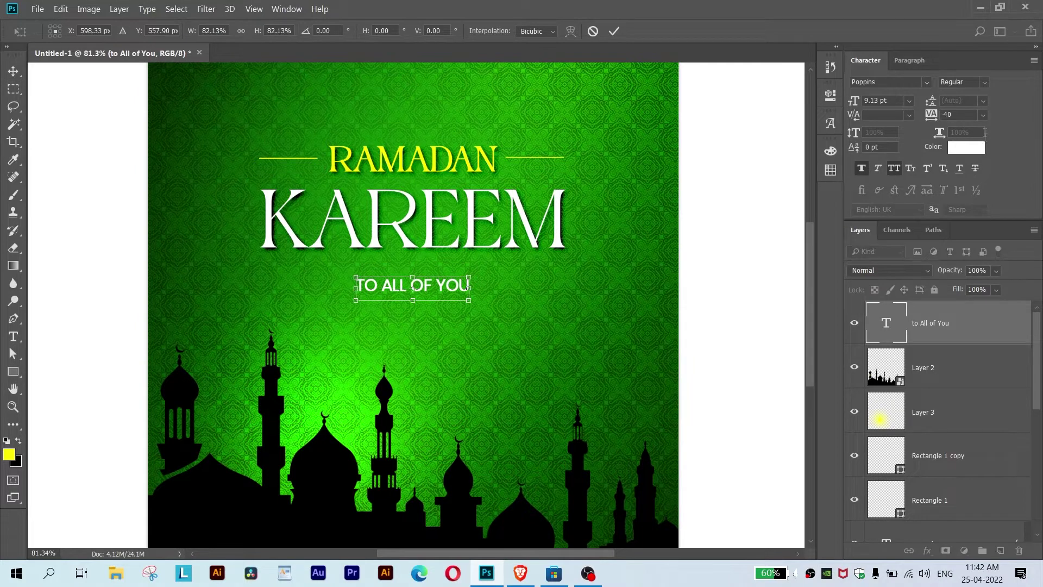
type("80")
key("Return")
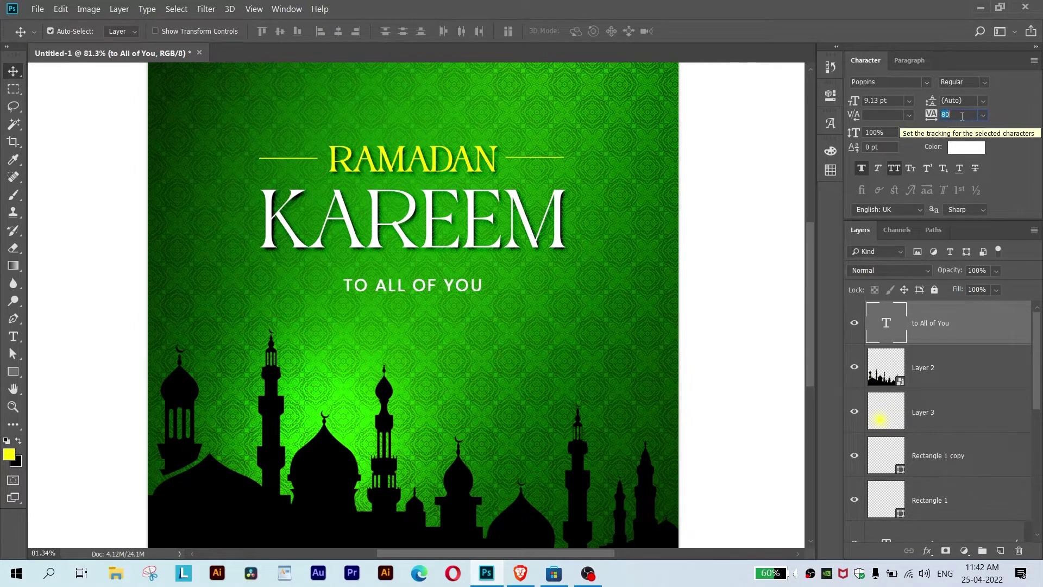
key("ctrl+t")
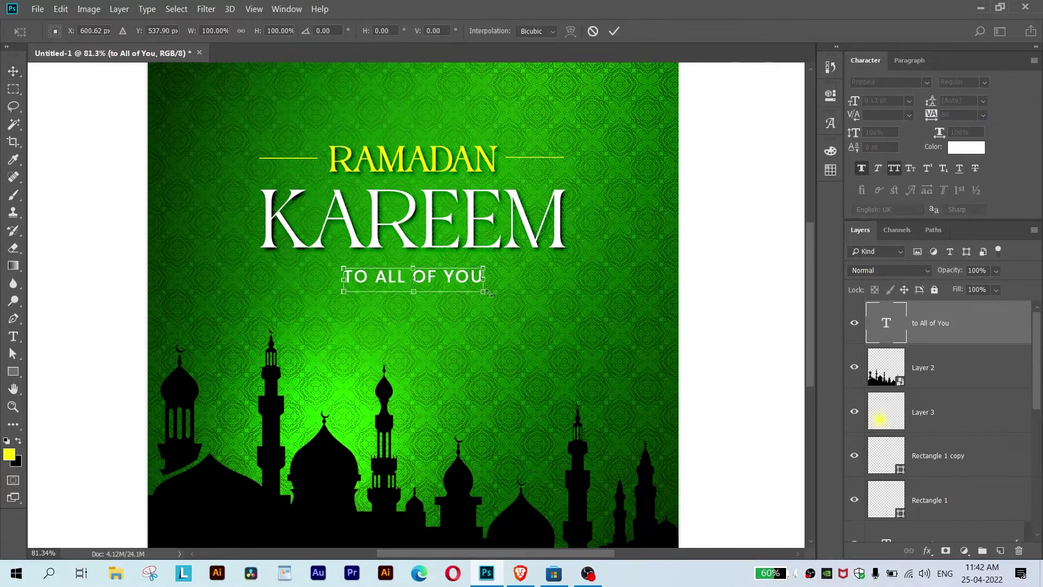
left_click_drag(482, 276, 466, 270)
key("Return")
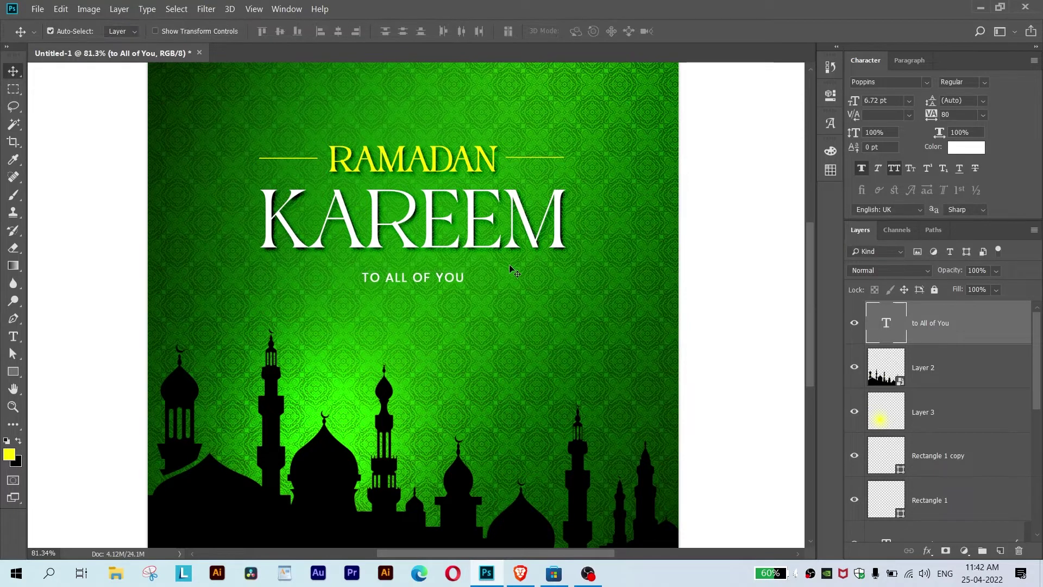
left_click(944, 462)
left_click(930, 500, "shift")
Move the two yellow lines down beside the TO ALL OF YOU subtitle.
key("ctrl+t")
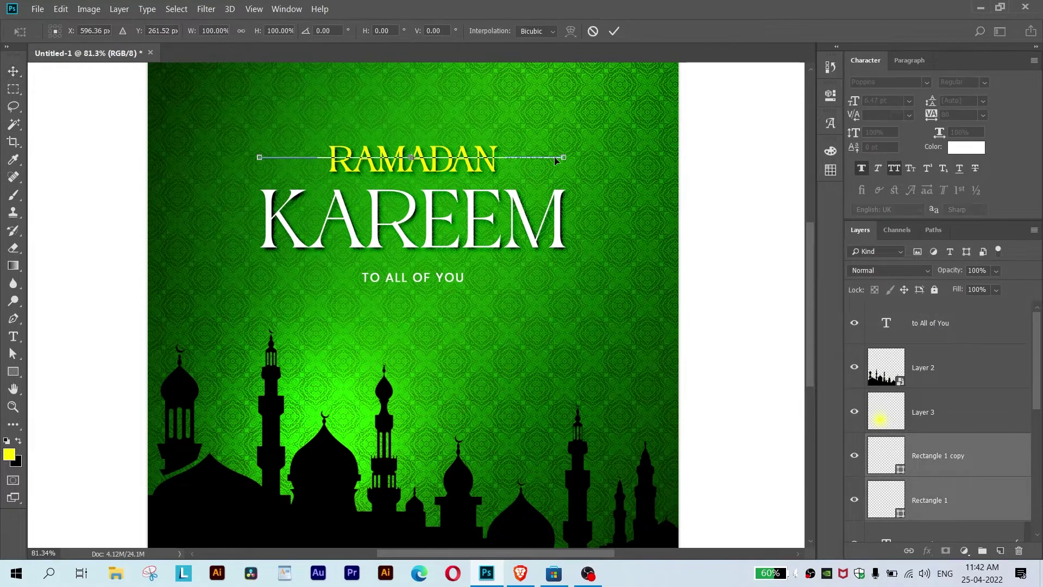
left_click_drag(554, 158, 550, 275)
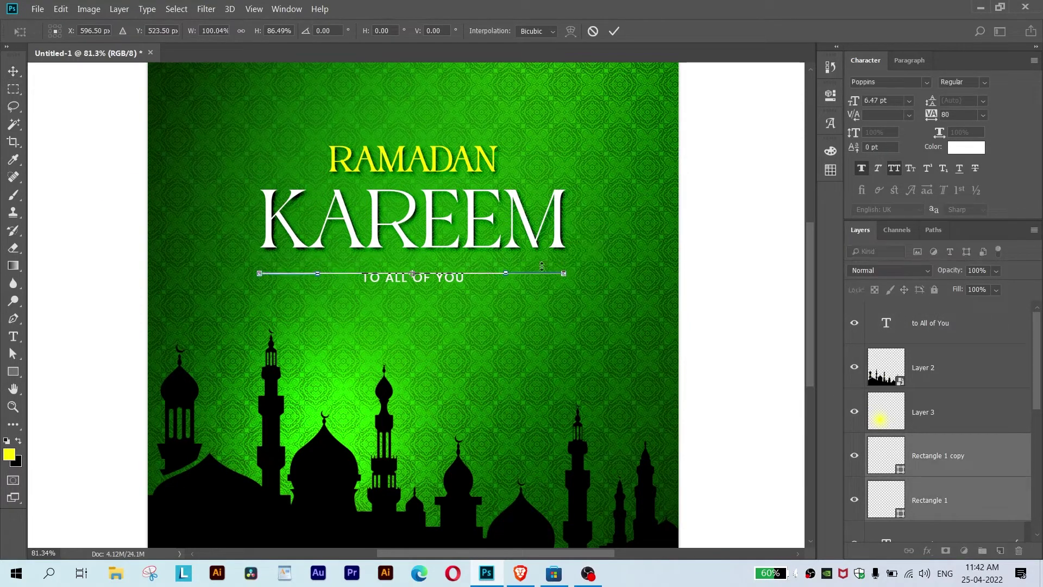
key("Return")
left_click(456, 280)
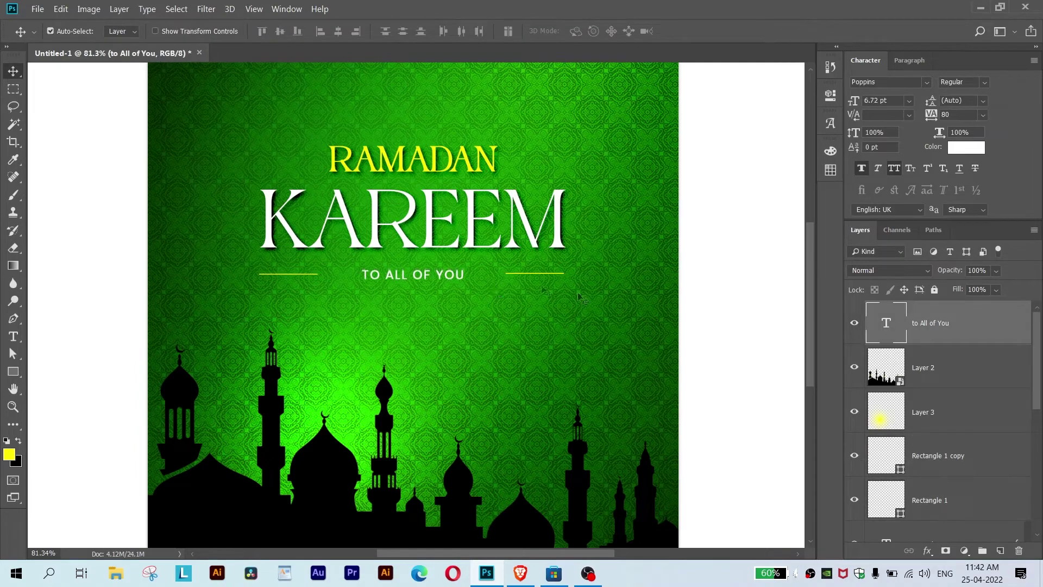
left_click(931, 447)
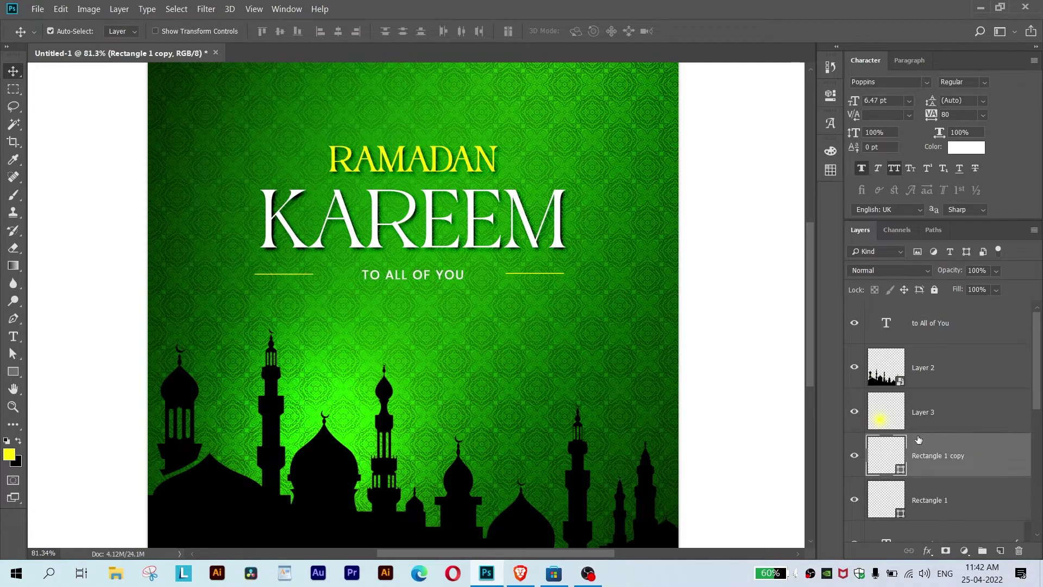
left_click(945, 491)
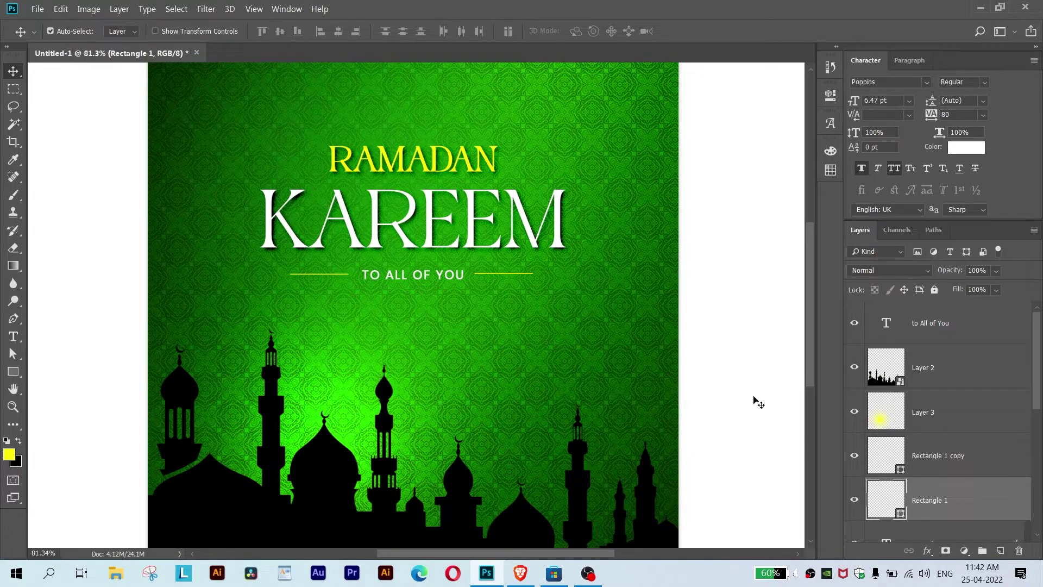
left_click(952, 416)
left_click(956, 451)
scroll(953, 448, "down", 3)
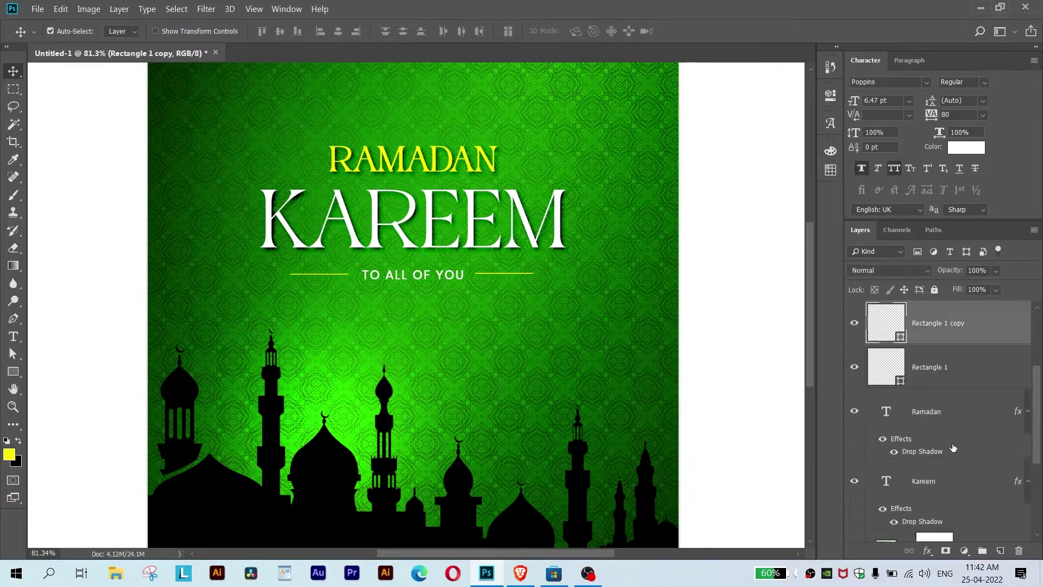
scroll(954, 448, "down", 3)
left_click(952, 339)
Copy the praying-man silhouette from the Brave image results and paste it into the poster.
key("ctrl+minus")
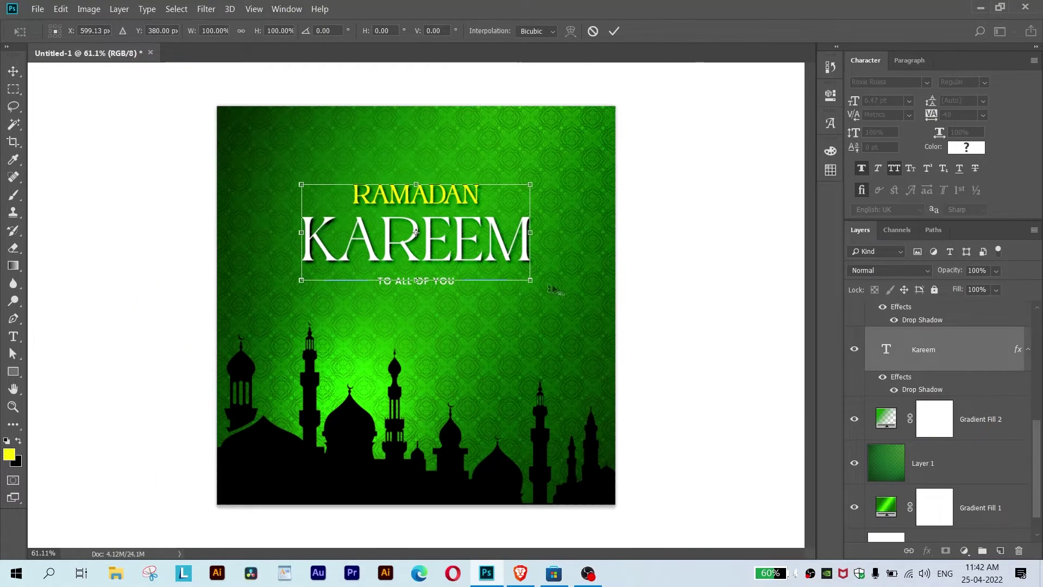
key("alt+Tab")
right_click(781, 283)
left_click(804, 451)
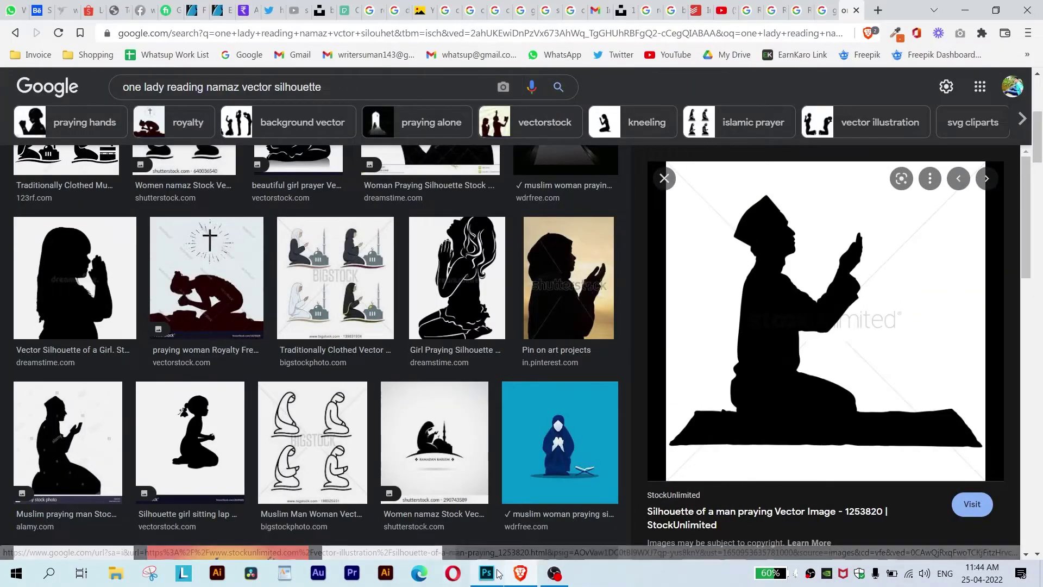
key("alt+Tab")
key("ctrl+v")
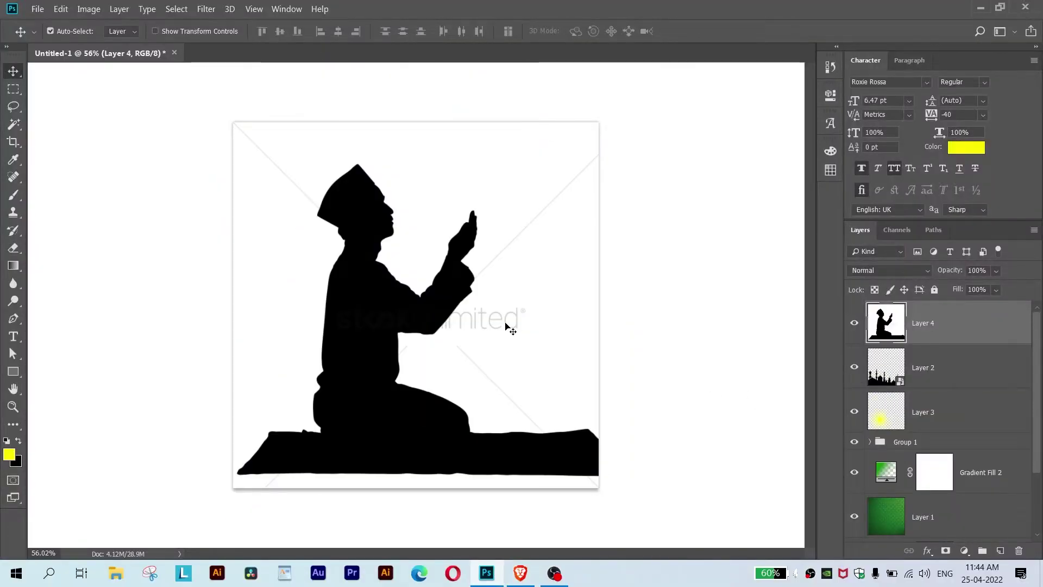
Delete the silhouette's white background with the Magic Wand.
key("w")
left_click(555, 291)
key("Delete")
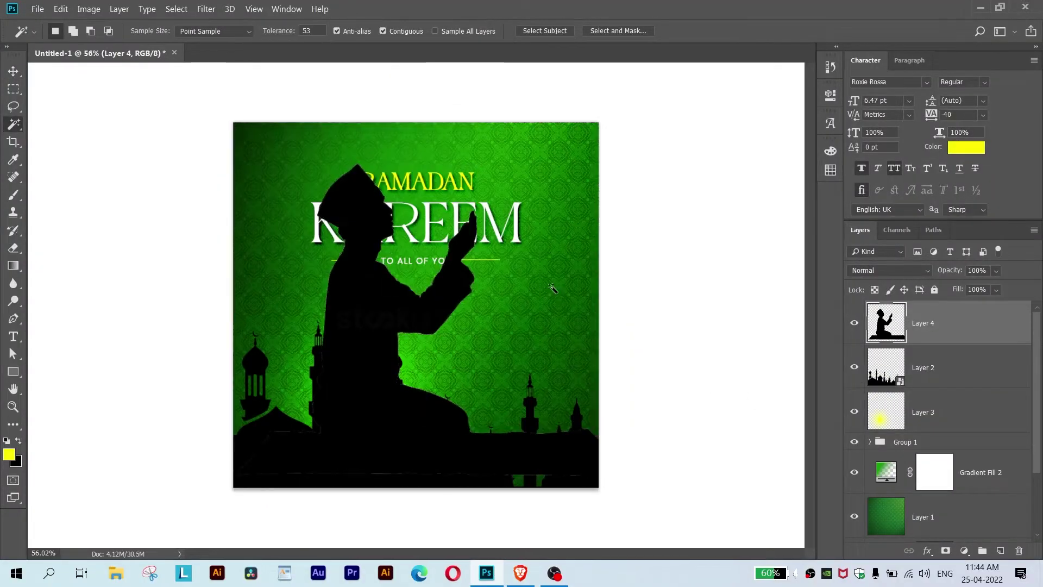
key("v")
Darken the silhouette with Levels and scale it down toward the canvas centre.
scroll(481, 293, "down", 2)
key("ctrl+l")
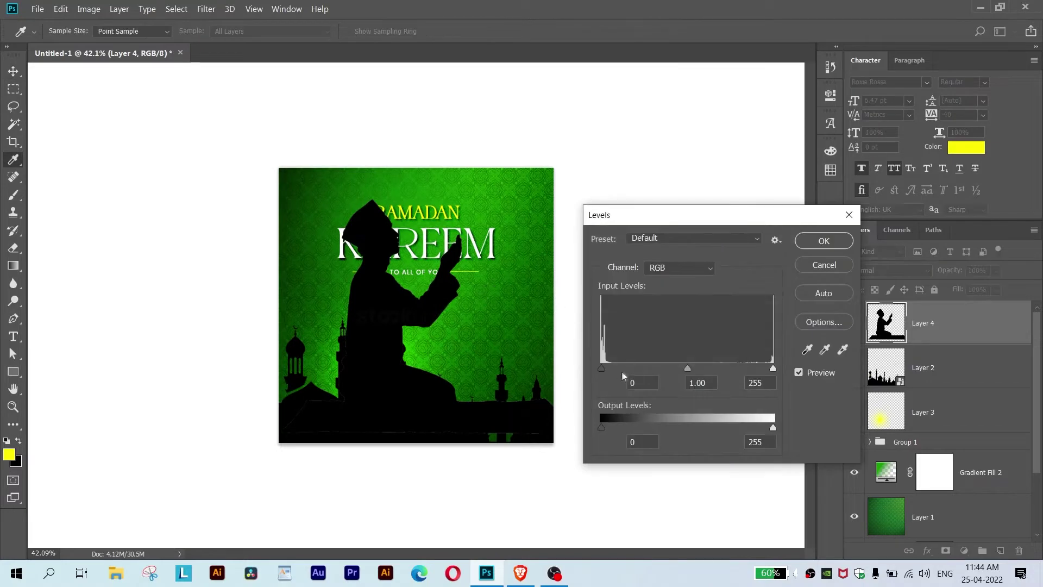
left_click_drag(611, 369, 625, 369)
key("Return")
key("ctrl+t")
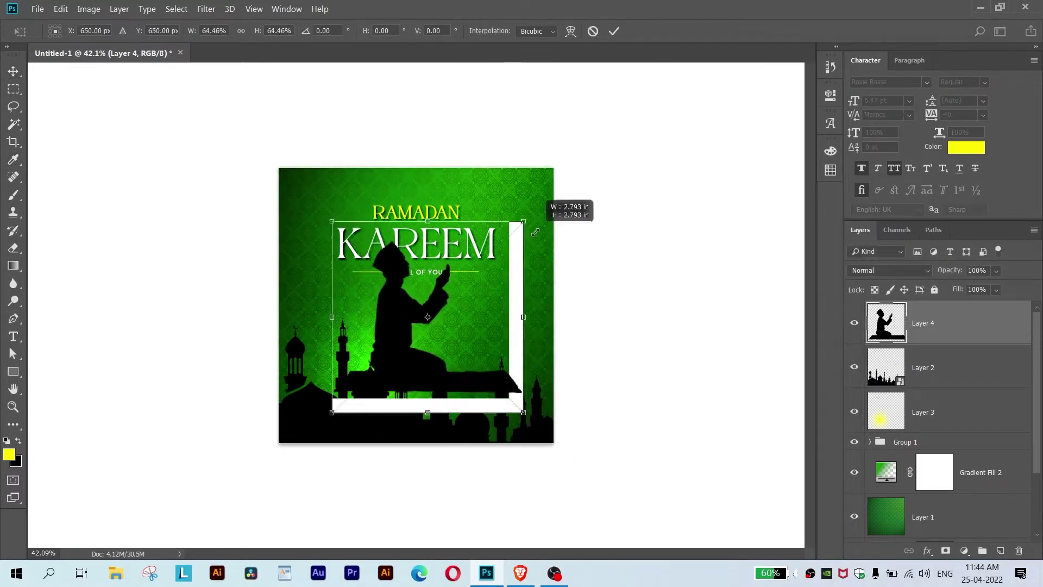
left_click_drag(578, 169, 520, 215)
key("Return")
Delete the leftover right and bottom white strips around the silhouette.
scroll(515, 326, "up", 3)
key("w")
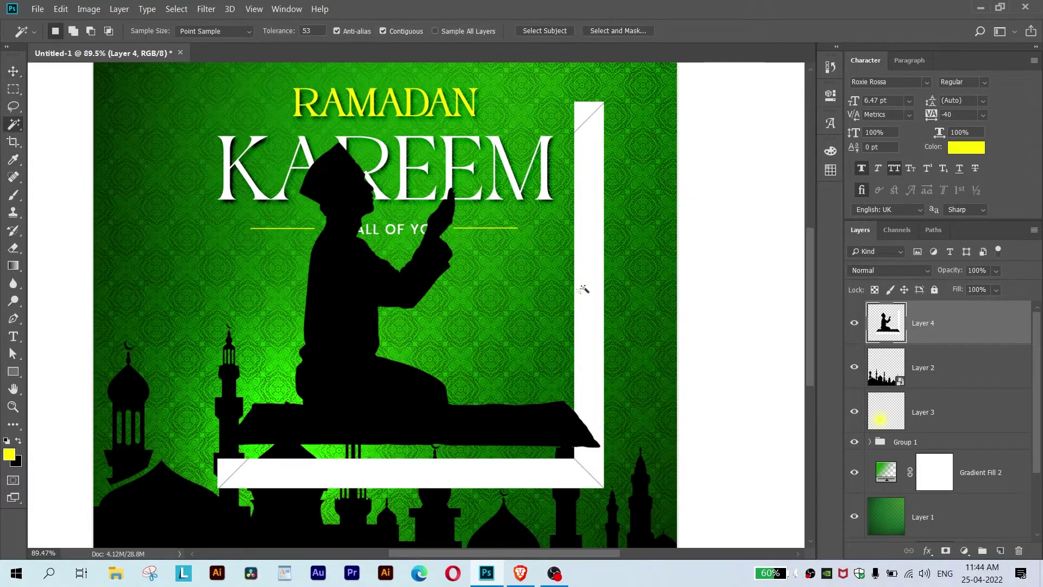
left_click(603, 315)
key("Delete")
left_click(579, 477)
key("Delete")
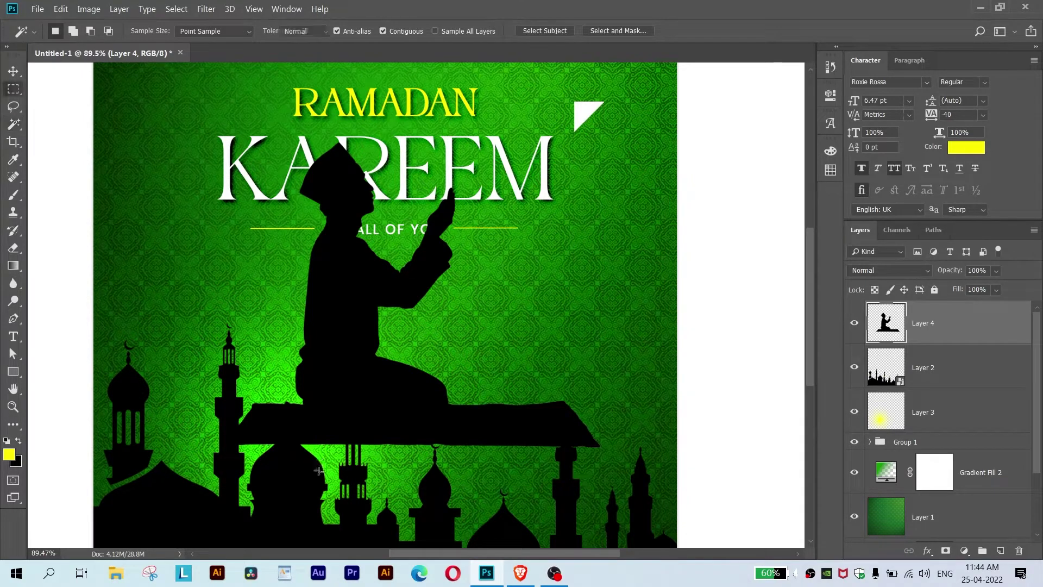
key("m")
left_click_drag(645, 513, 182, 451)
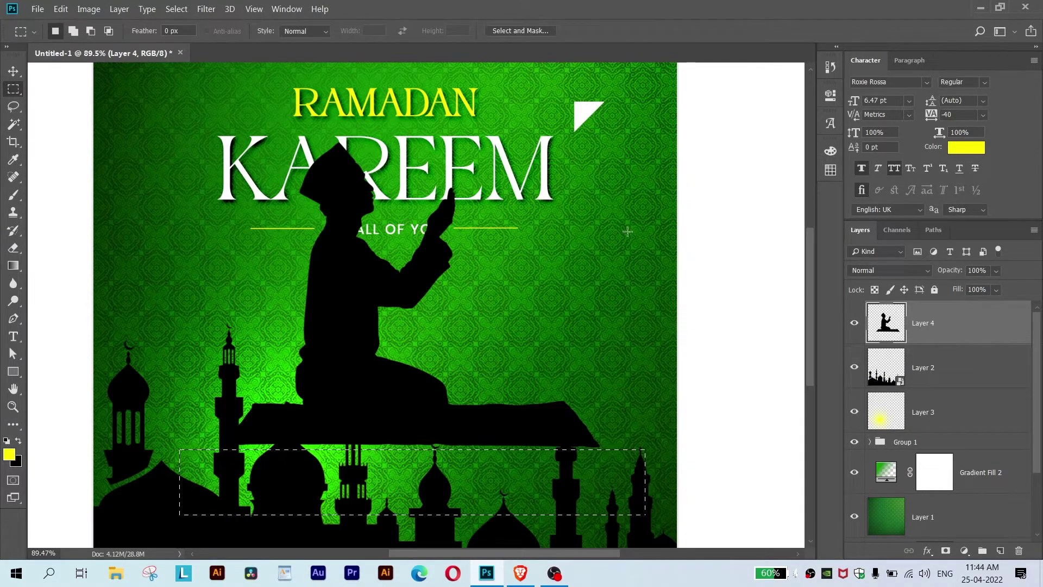
left_click_drag(676, 173, 559, 391)
key("ctrl+d")
Place the praying man over the mosque and slide the skyline layer to the left.
key("v")
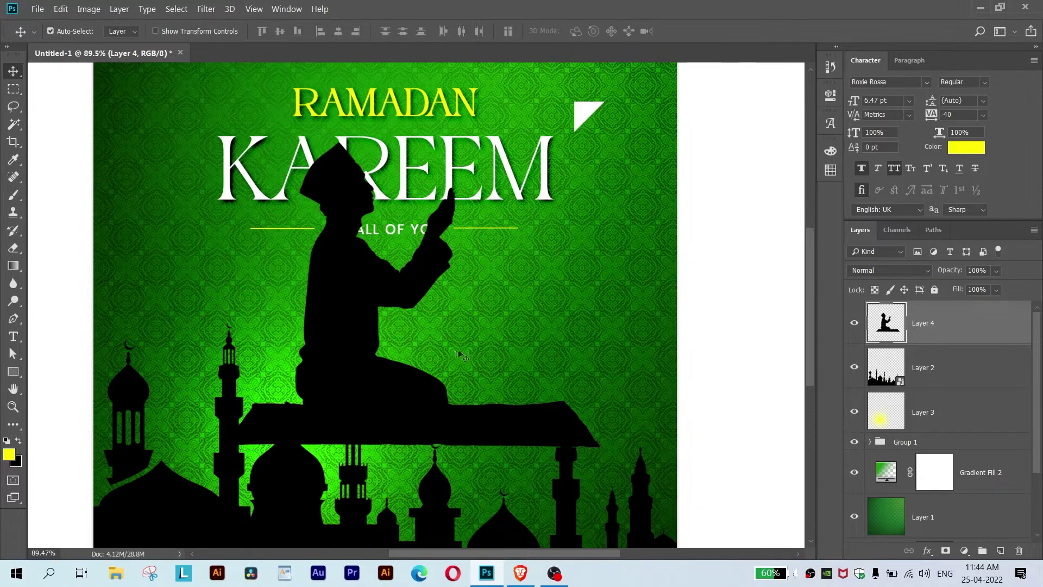
scroll(459, 353, "down", 3)
mouse_move(388, 313)
left_mouse_down()
mouse_move(488, 413)
mouse_move(410, 391)
mouse_move(429, 414)
left_mouse_up()
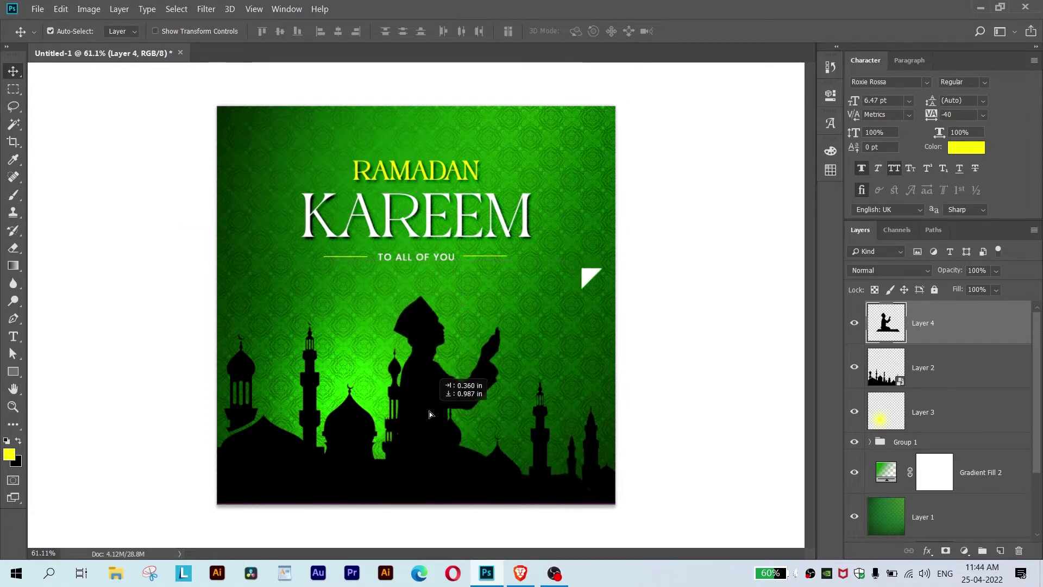
mouse_move(347, 436)
left_mouse_down()
mouse_move(302, 434)
mouse_move(526, 430)
left_mouse_up()
left_click_drag(400, 436, 258, 436)
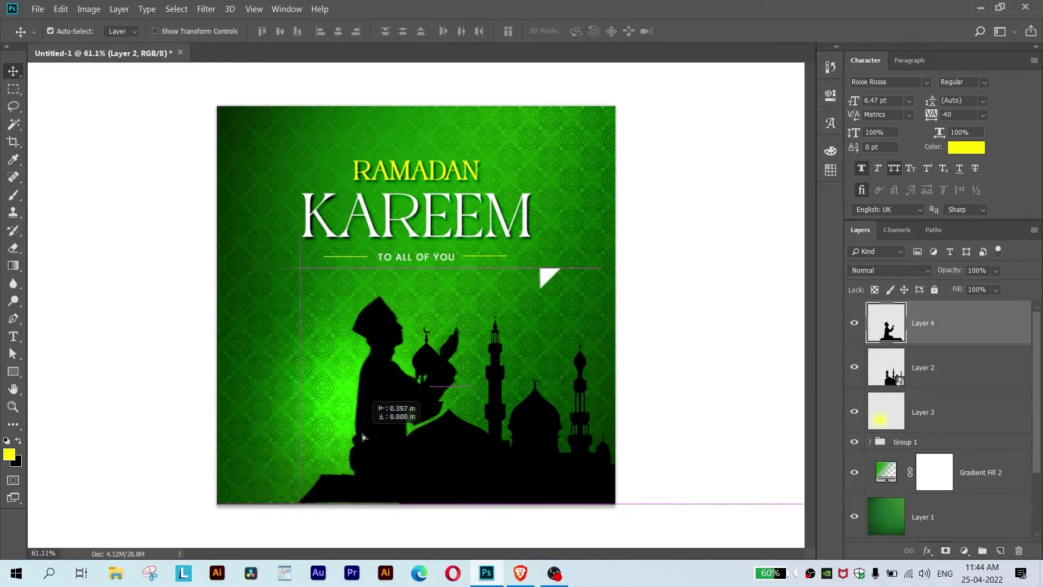
left_click_drag(258, 436, 388, 434)
left_click(532, 423)
left_click_drag(531, 423, 330, 426)
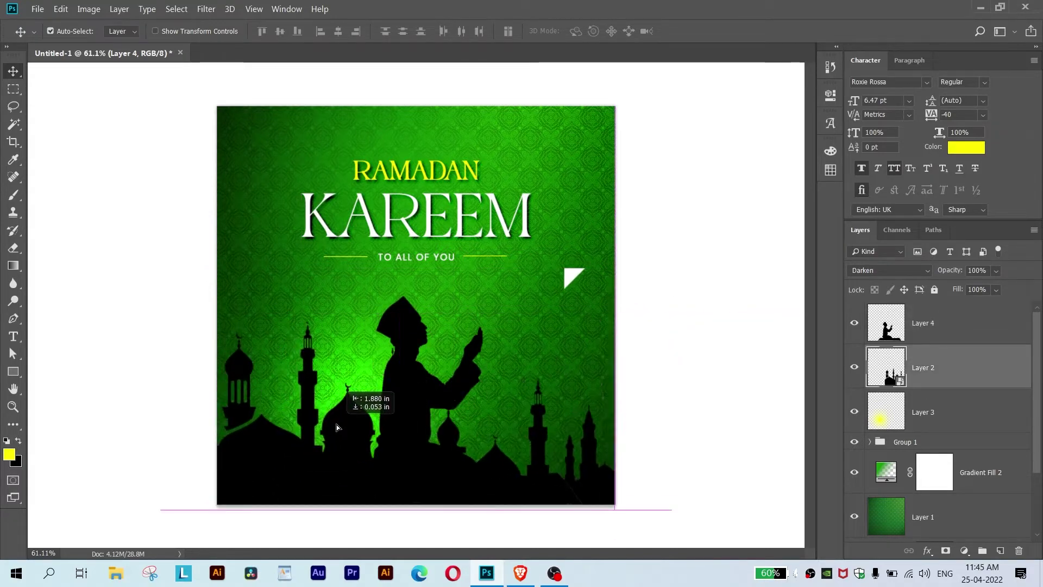
mouse_move(330, 426)
left_mouse_down()
mouse_move(208, 417)
mouse_move(610, 418)
left_mouse_up()
Flip a copy of the mosque skyline horizontally and move it to the right side.
key("ctrl+t")
right_click(555, 397)
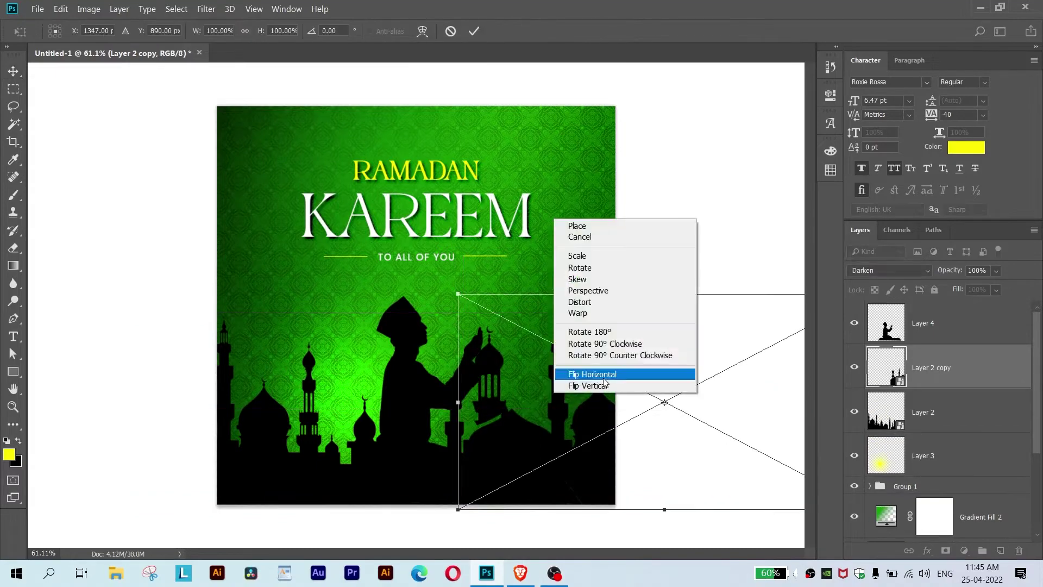
left_click(576, 369)
left_click_drag(570, 447, 480, 446)
key("Return")
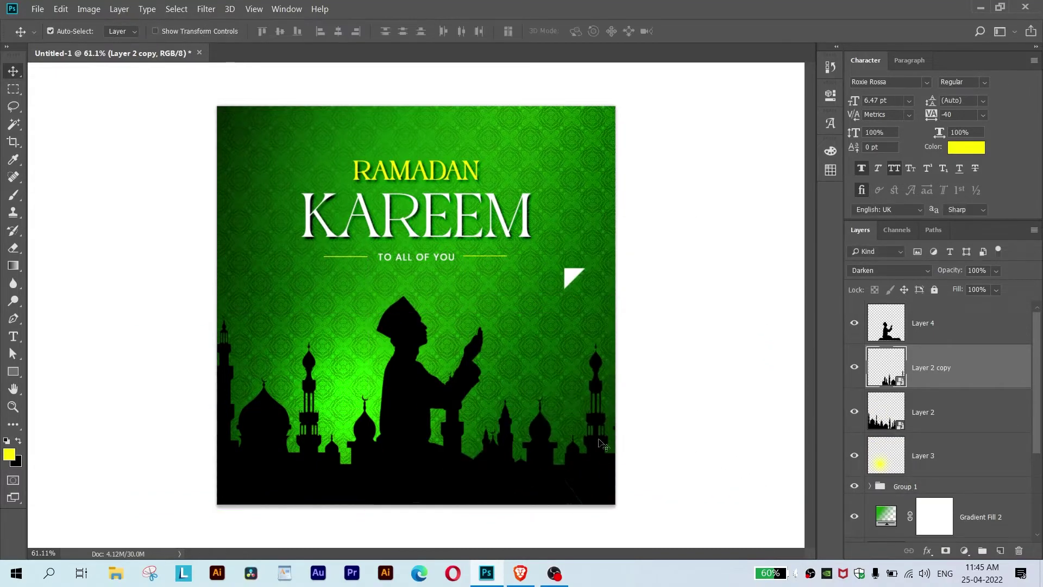
Fine-tune the positions of the praying man, original skyline and mirrored skyline copy.
scroll(554, 383, "up", 2)
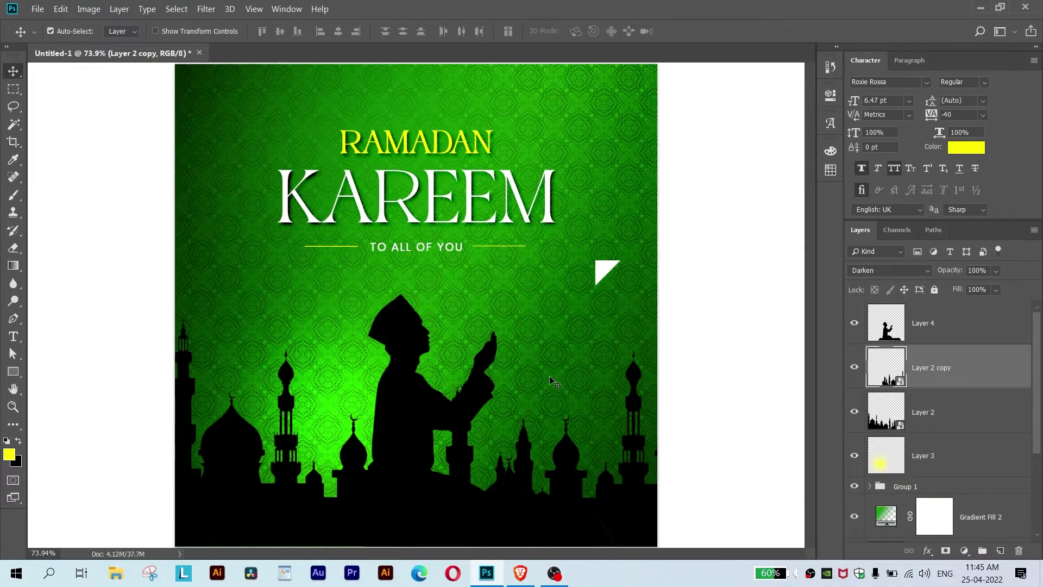
left_click(608, 279)
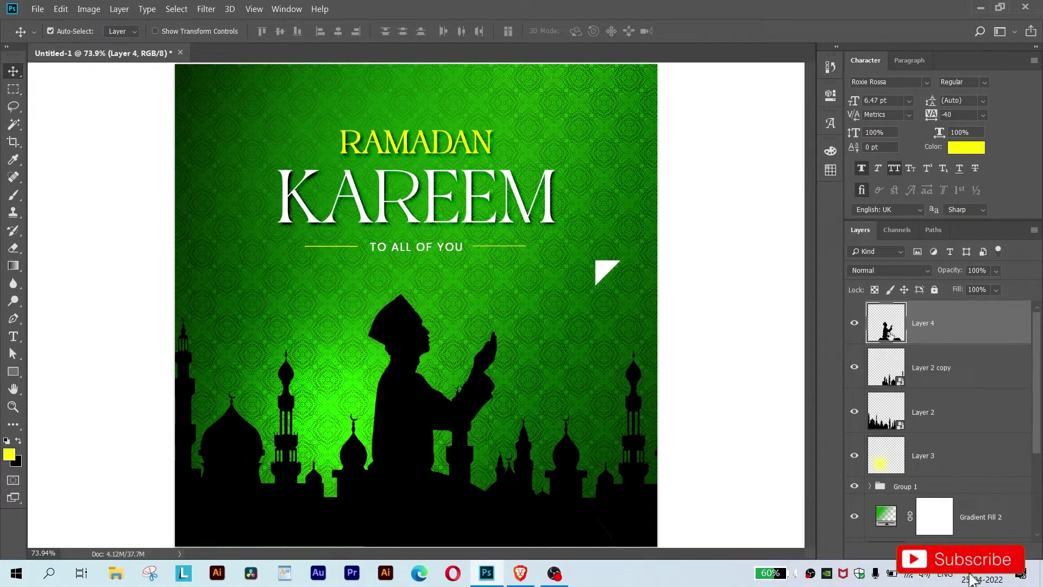
key("w")
key("v")
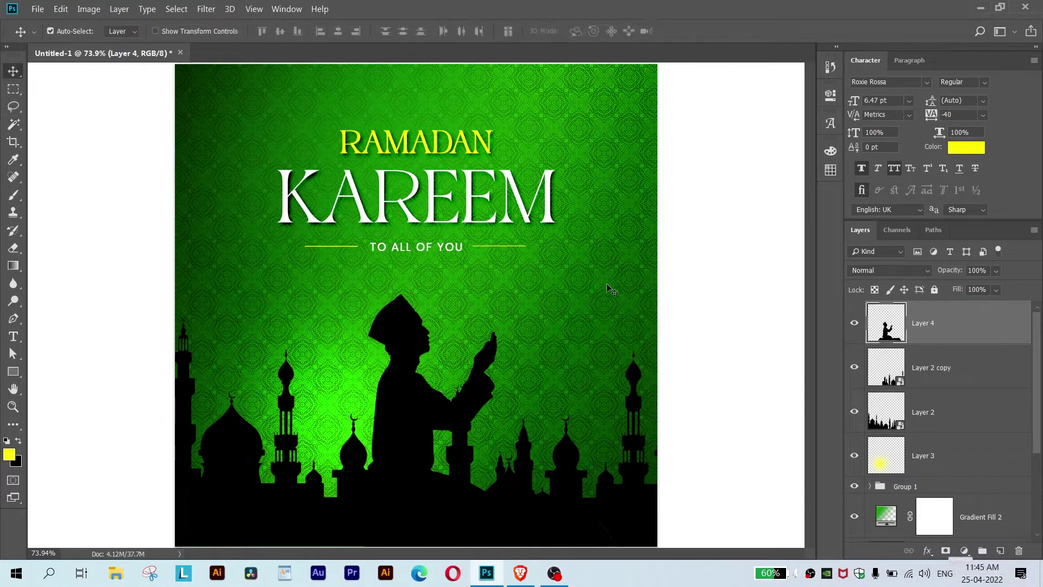
scroll(598, 288, "down", 1)
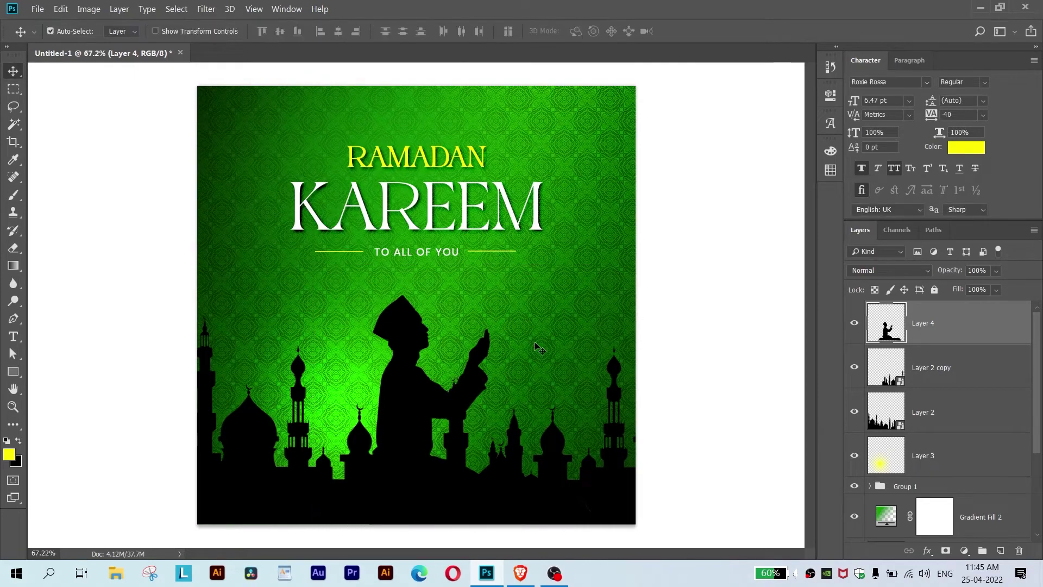
scroll(536, 348, "down", 3)
scroll(536, 347, "up", 1)
mouse_move(418, 388)
left_mouse_down()
mouse_move(412, 370)
mouse_move(414, 388)
left_mouse_up()
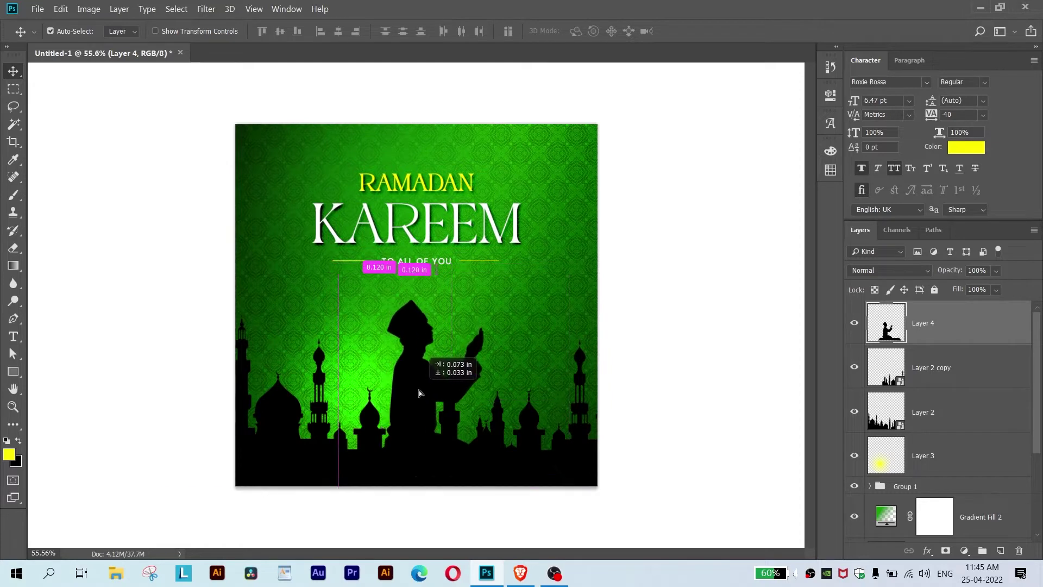
left_click_drag(415, 389, 421, 393)
left_click_drag(578, 437, 582, 446)
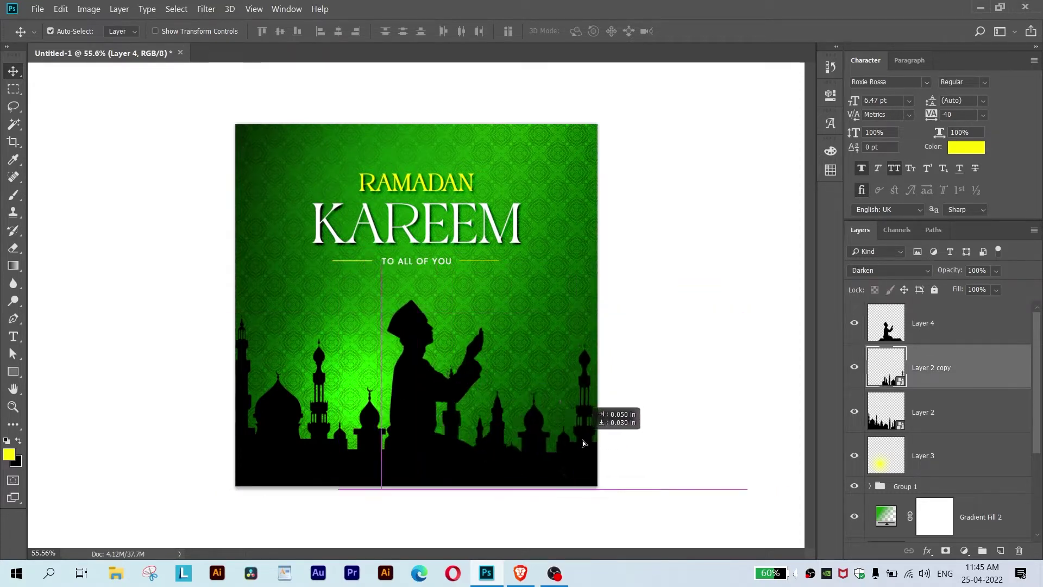
left_click_drag(301, 408, 284, 407)
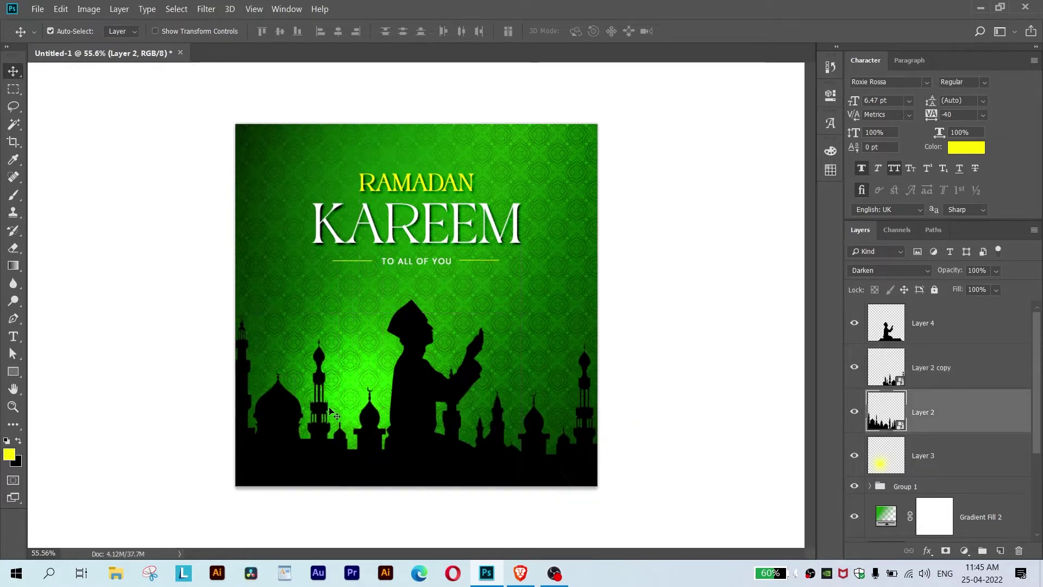
left_click_drag(583, 420, 603, 441)
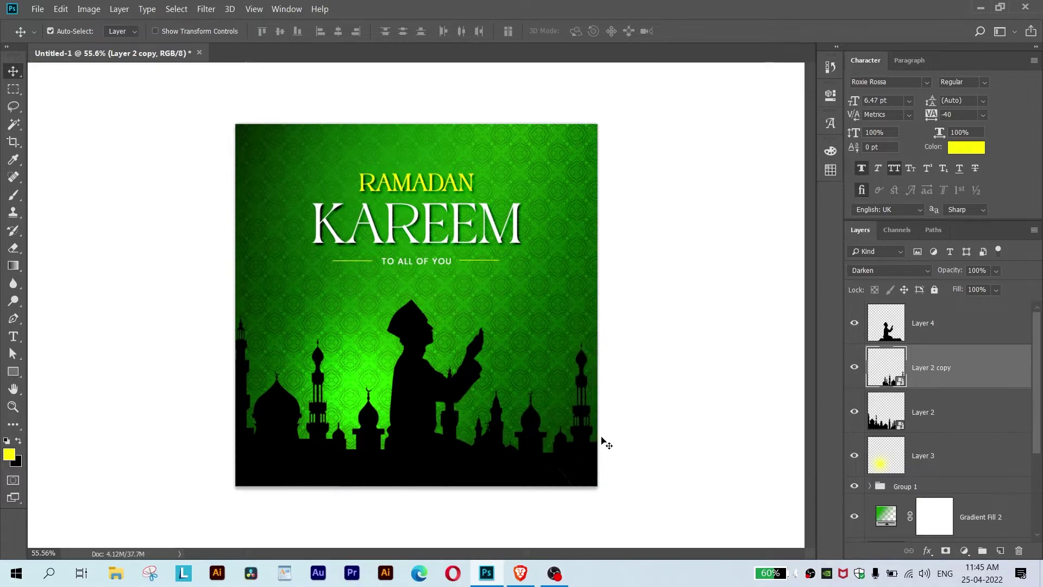
Move the glow layer up behind the praying man's raised hands.
key("ctrl+plus")
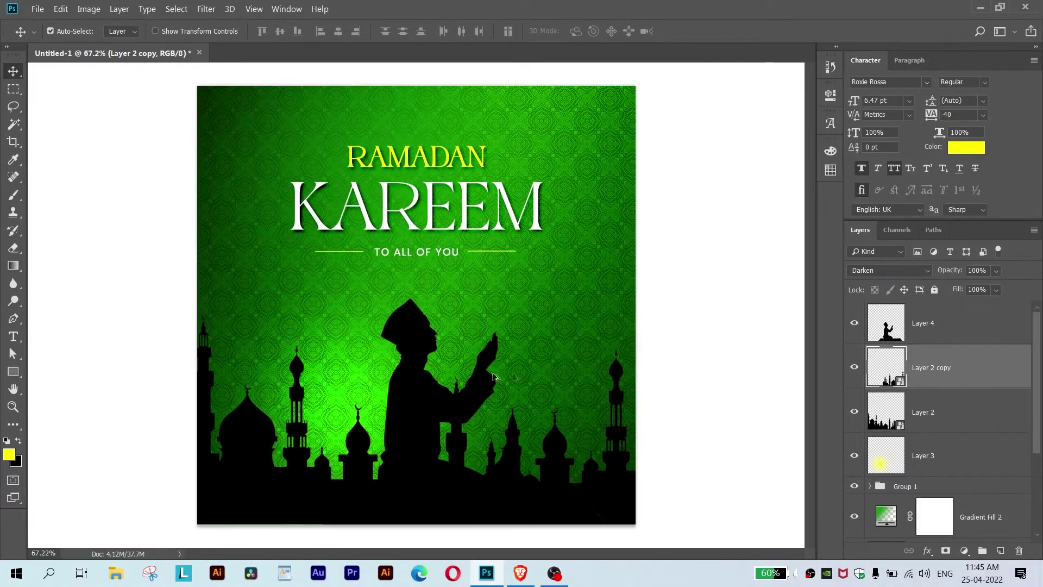
left_click(358, 387)
key("ctrl+t")
left_click_drag(406, 422, 481, 364)
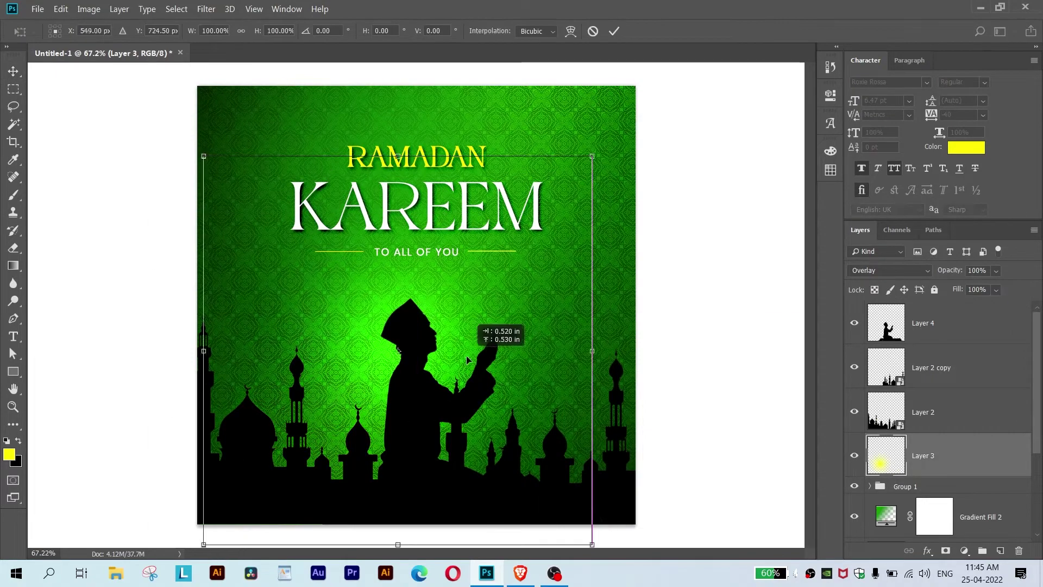
key("Return")
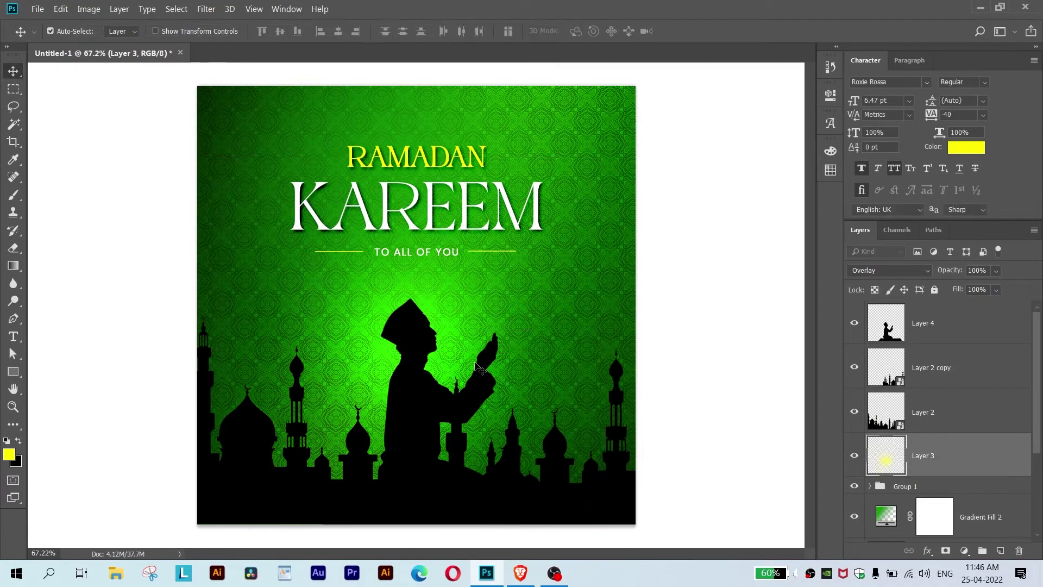
scroll(550, 314, "down", 1)
scroll(548, 313, "up", 1)
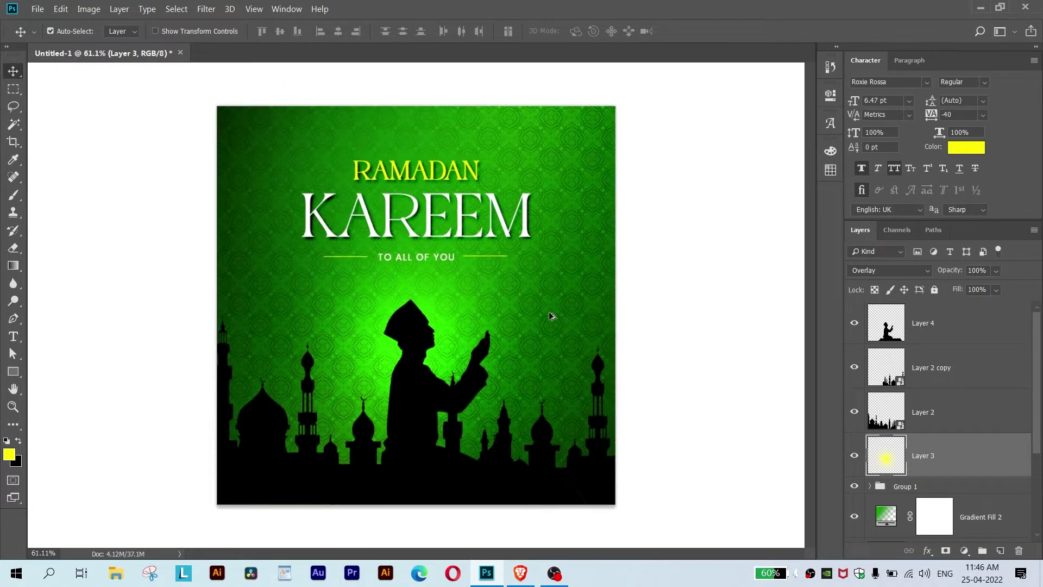
scroll(549, 315, "up", 1)
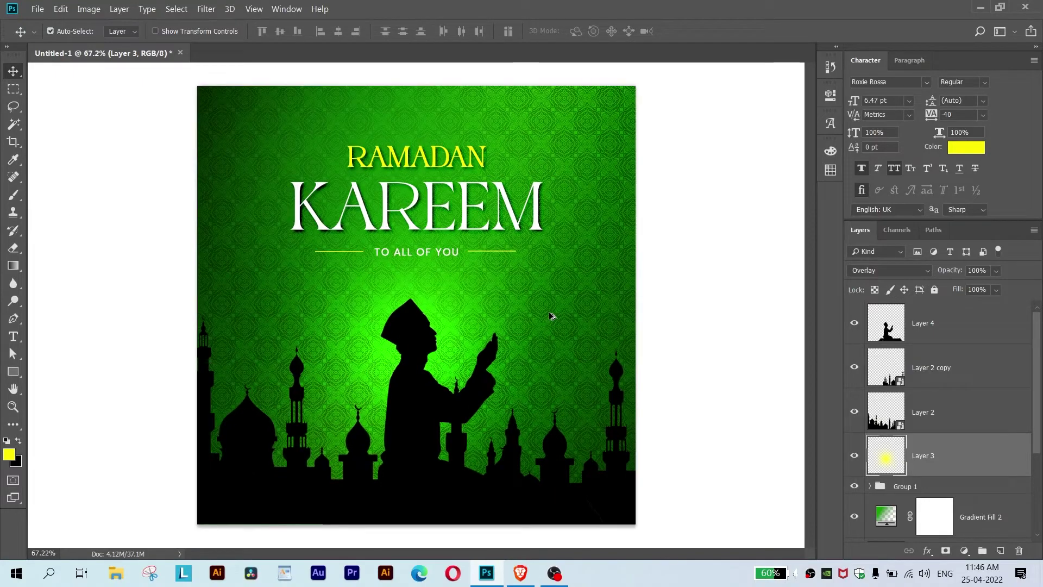
Search Google Images in Brave for 'optical flare'.
left_click(519, 573)
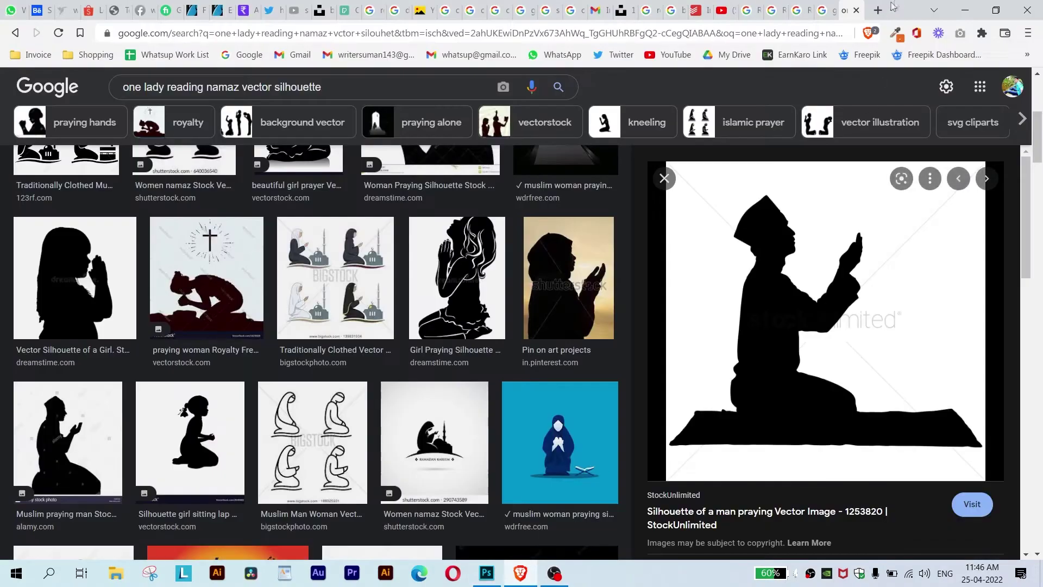
left_click(878, 10)
type("optiaca")
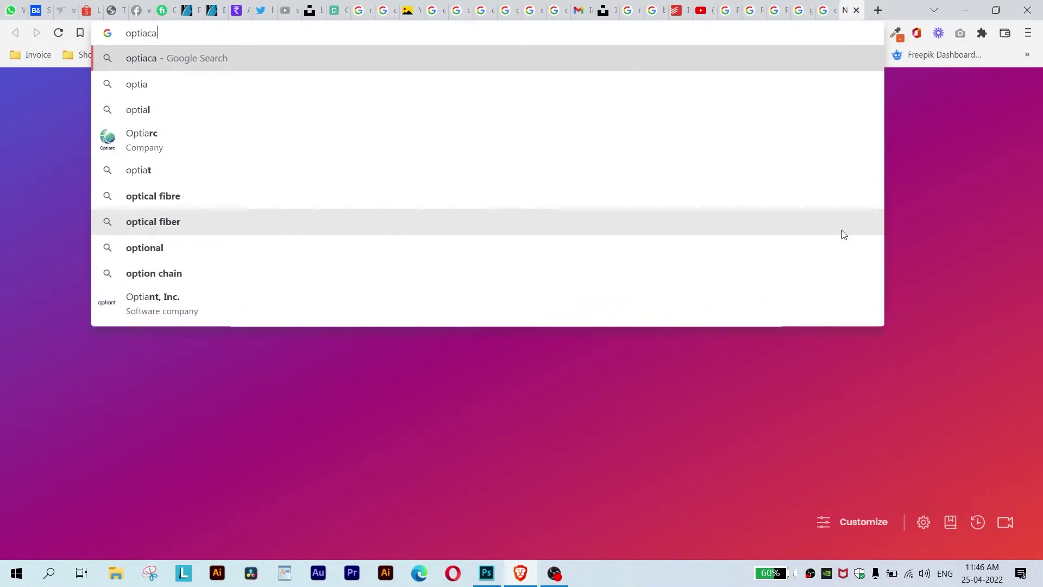
type("l f")
type("e")
key("Return")
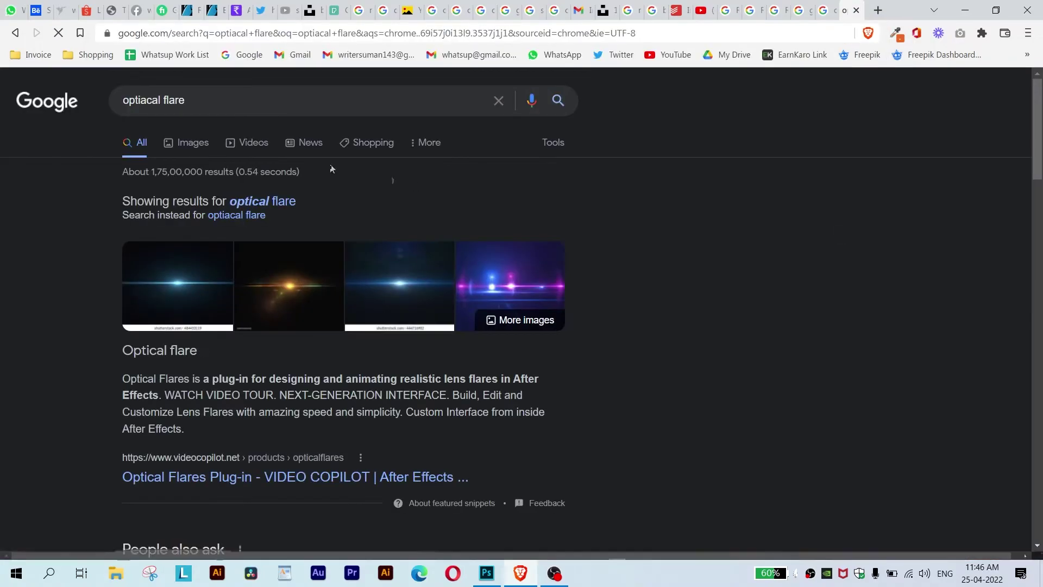
left_click(195, 144)
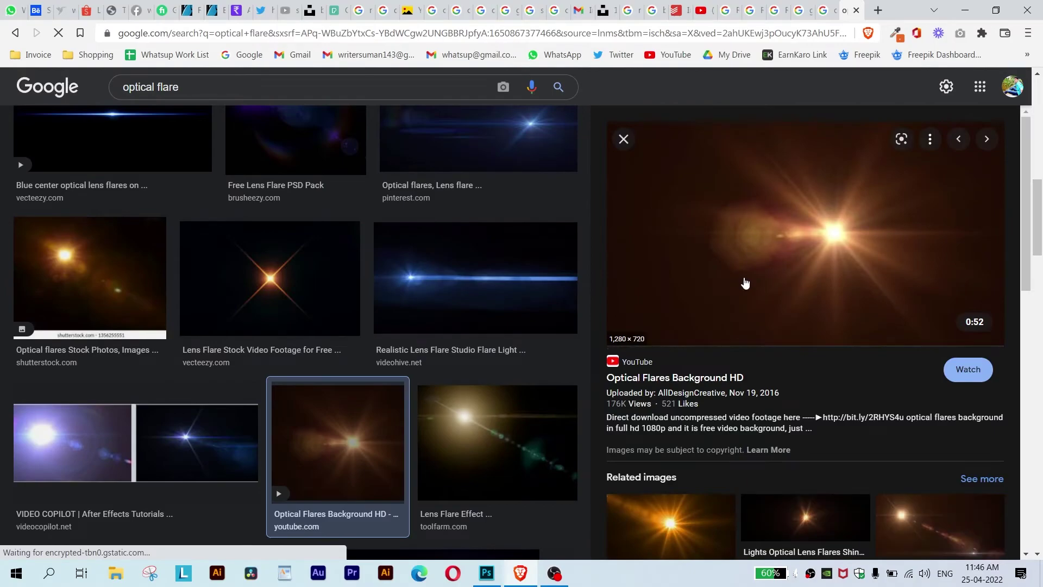
Copy a lens-flare image from the results and return to Photoshop.
right_click(744, 283)
left_click(793, 390)
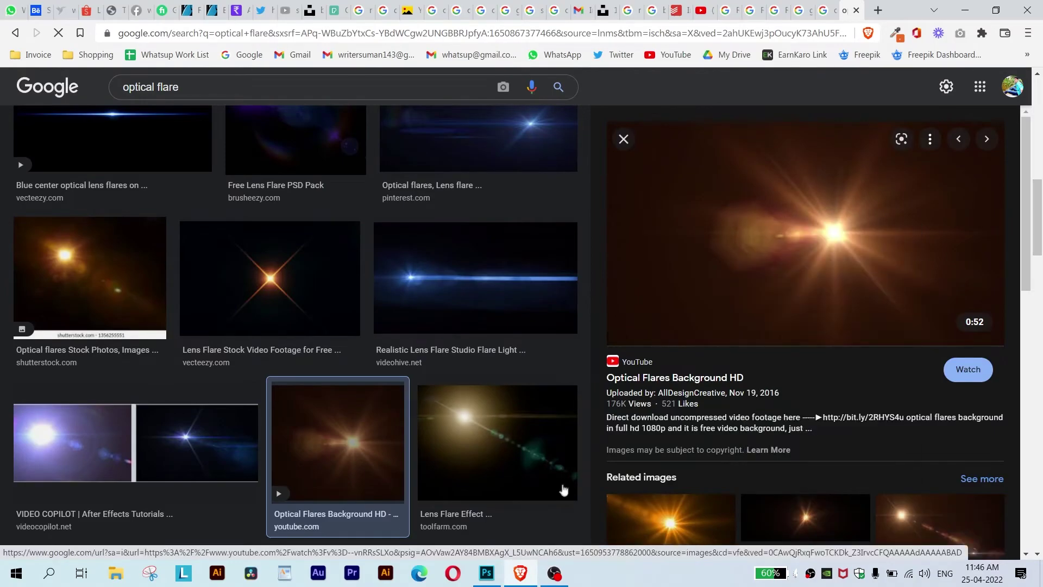
key("alt+Tab")
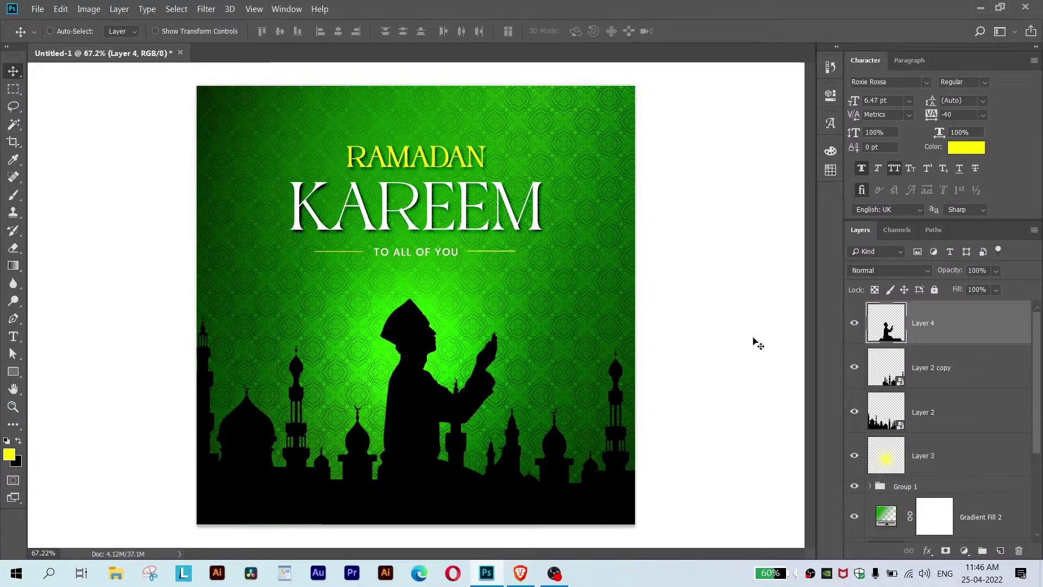
Paste the flare as a new layer, clip it to the praying-man layer, and move it lower.
key("ctrl+v")
left_click_drag(429, 309, 429, 364)
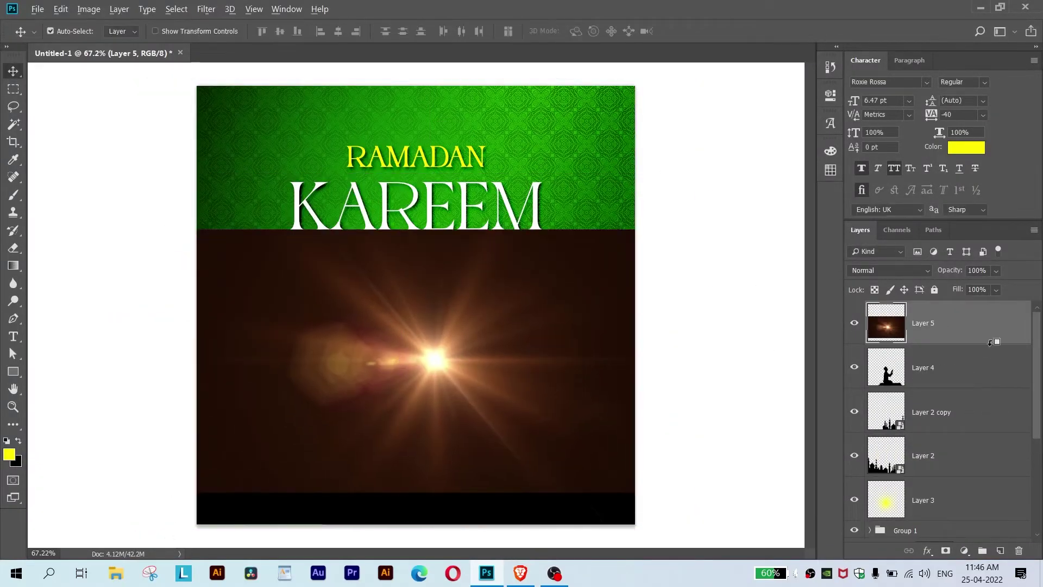
left_click(994, 344, "alt")
key("ctrl+t")
left_click_drag(521, 311, 509, 331)
key("Return")
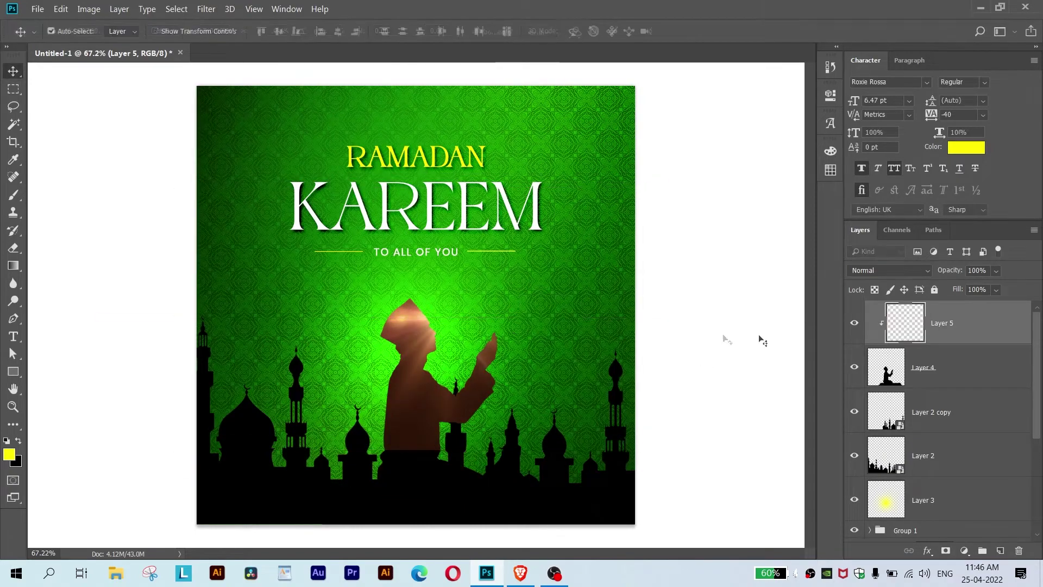
Try several blend modes on the flare, including Darken and Darker Color.
left_click(877, 271)
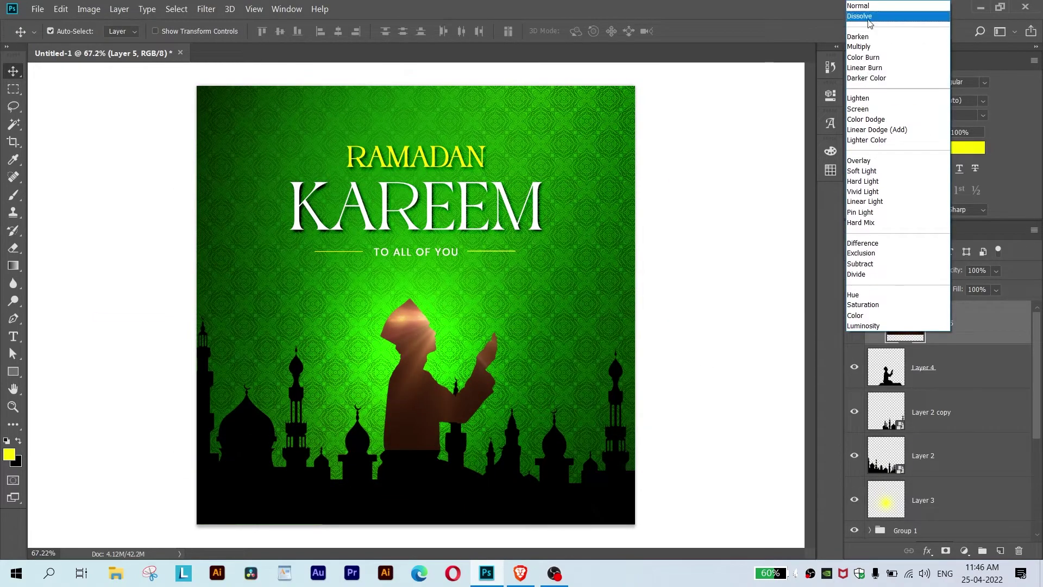
left_click(859, 36)
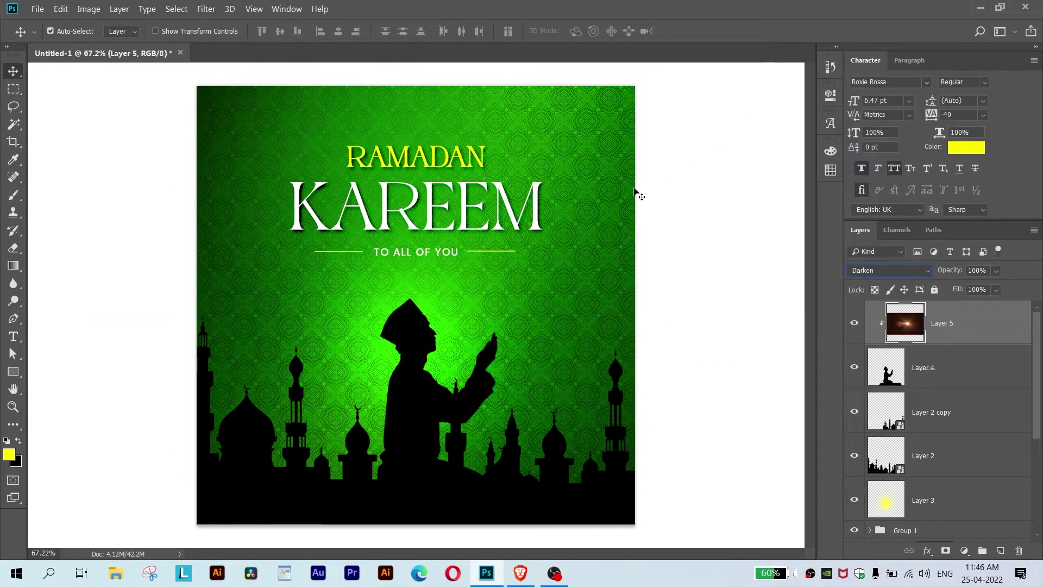
key("Down")
key("Down")
key("Down")
key("Down")
key("Down")
key("Down")
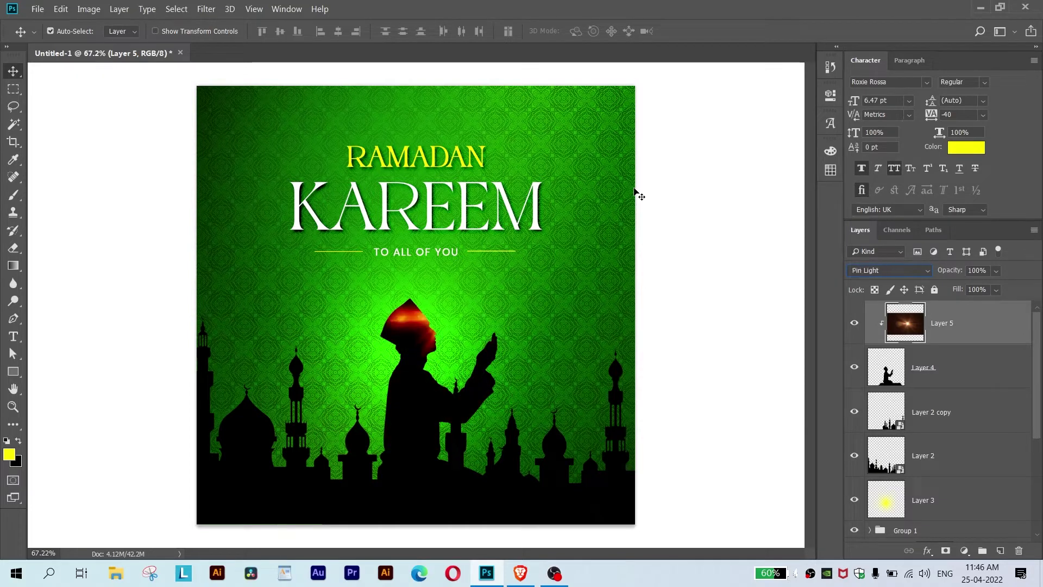
key("Down")
key("Down")
key("Down")
key("Down")
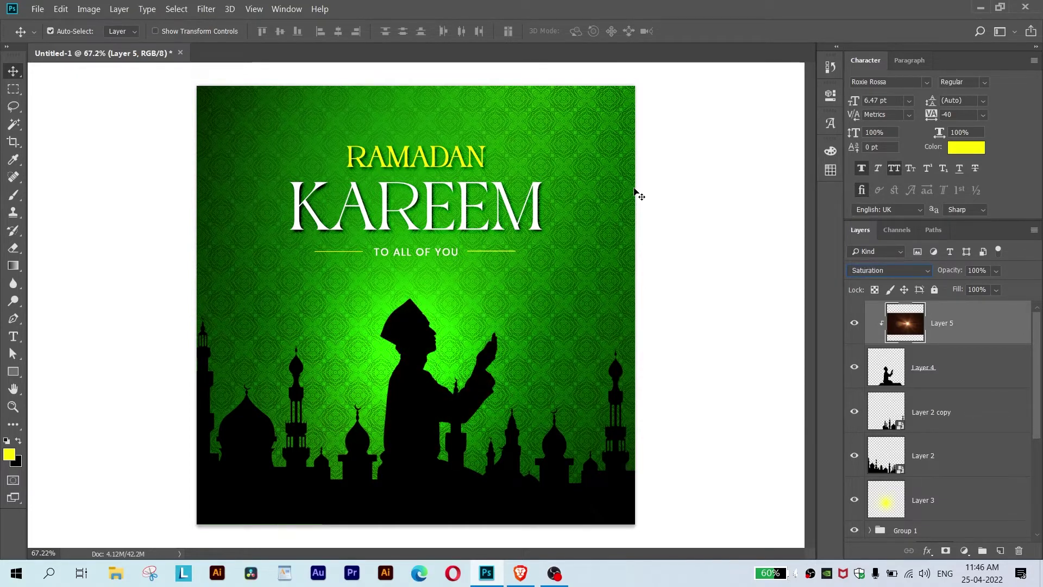
key("Down")
key("Down")
key("Up")
left_click(889, 270)
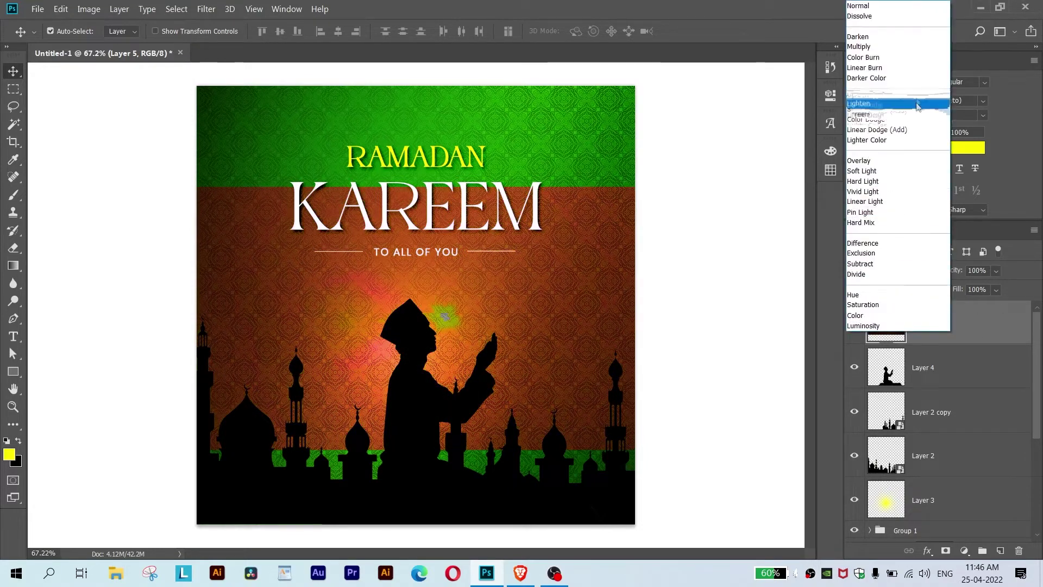
left_click(889, 15)
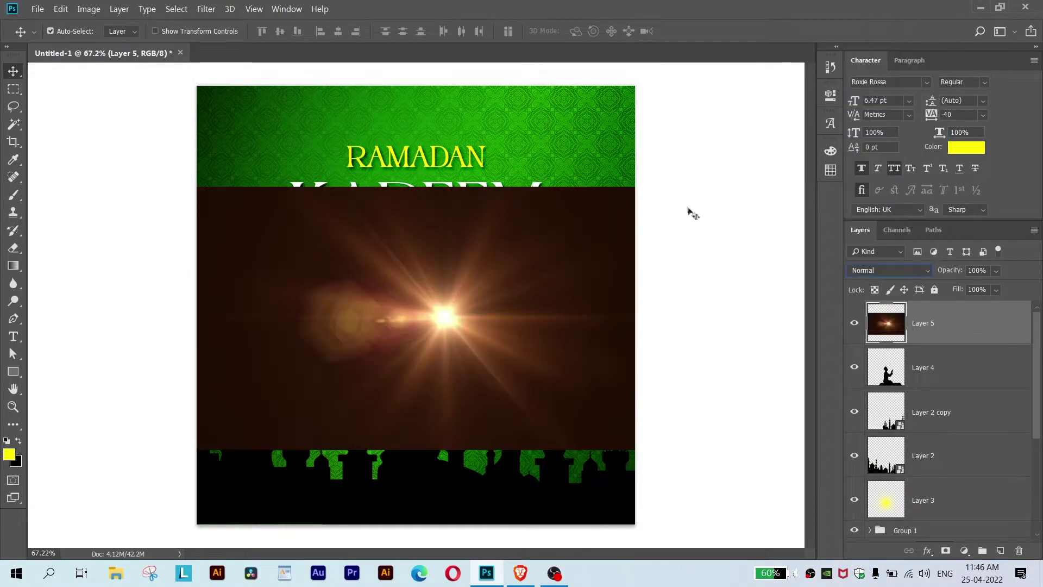
left_click(891, 270)
left_click(866, 78)
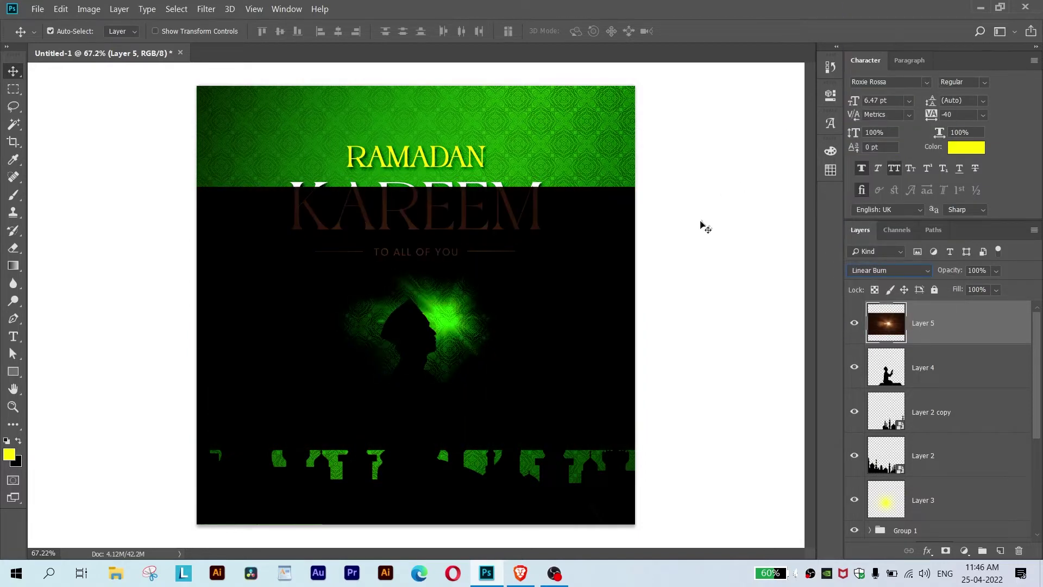
Set the flare to Color Dodge and shift it left behind the figure's head.
key("Down")
key("Down")
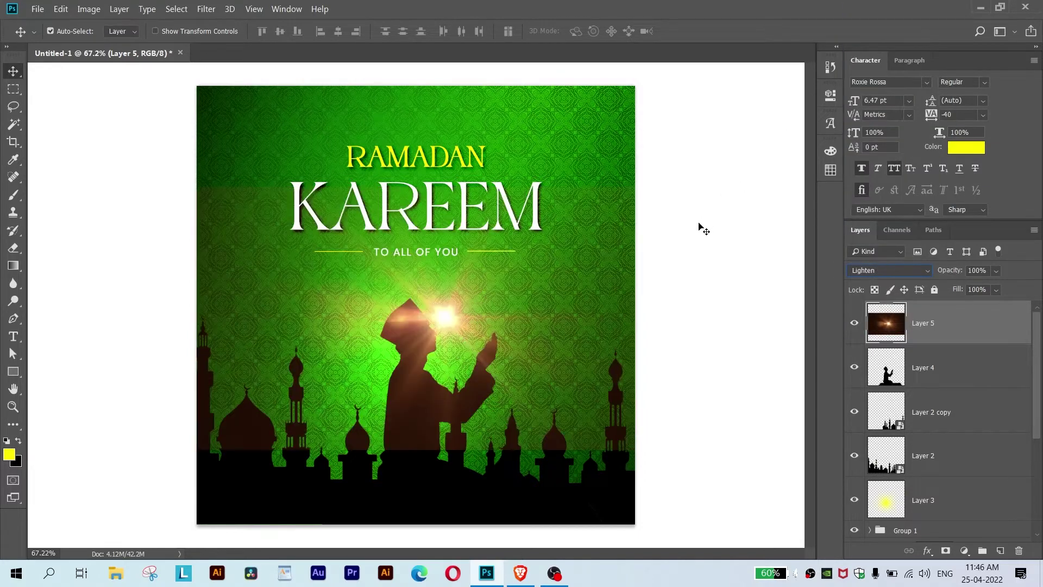
key("Down")
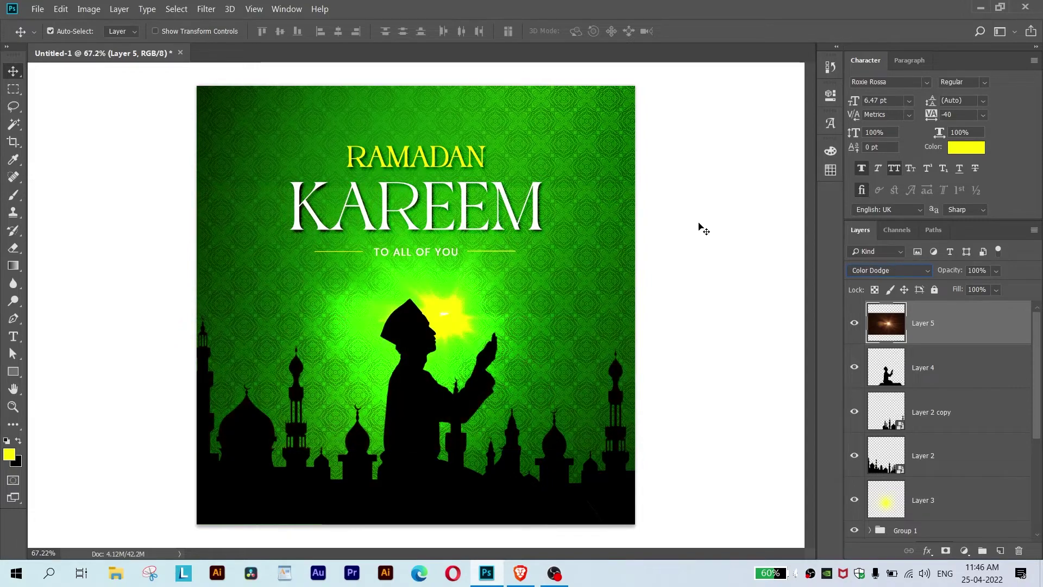
key("Down")
key("Down")
key("Down")
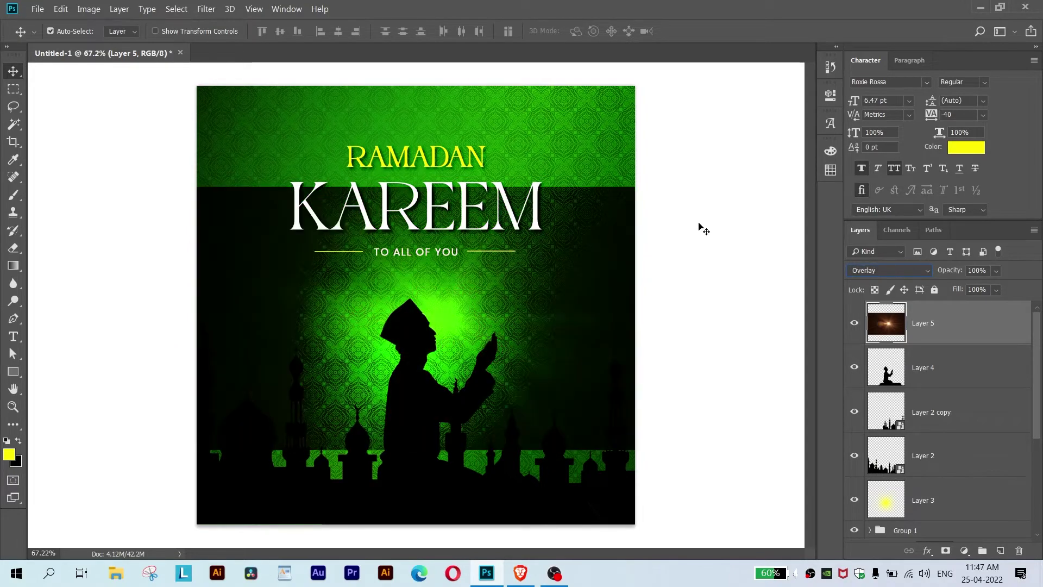
key("Down")
key("Down")
key("Down")
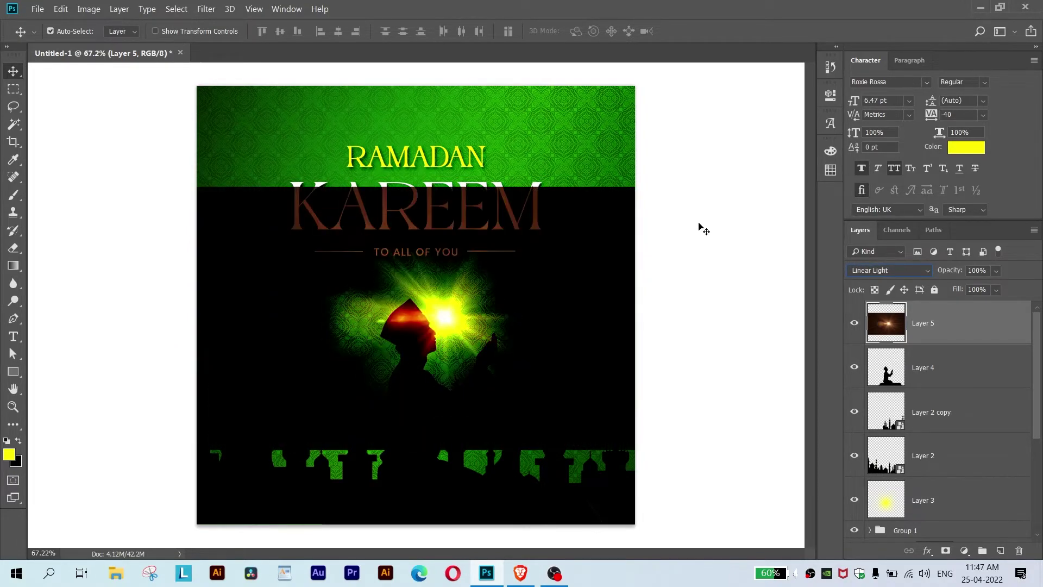
key("Down")
key("Down")
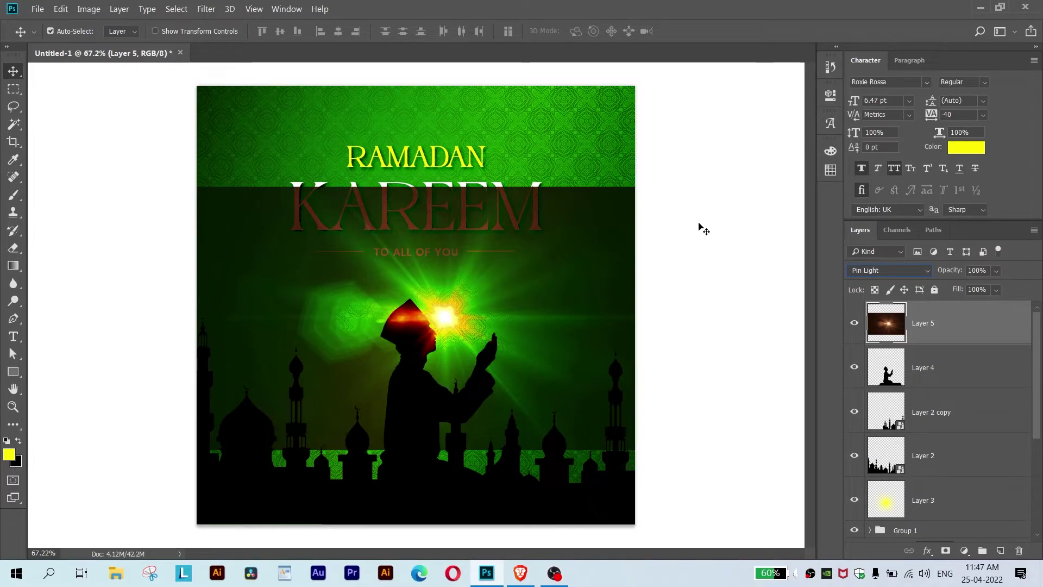
key("Down")
key("Down")
key("Down")
key("Down")
key("Down")
key("Down")
key("Down")
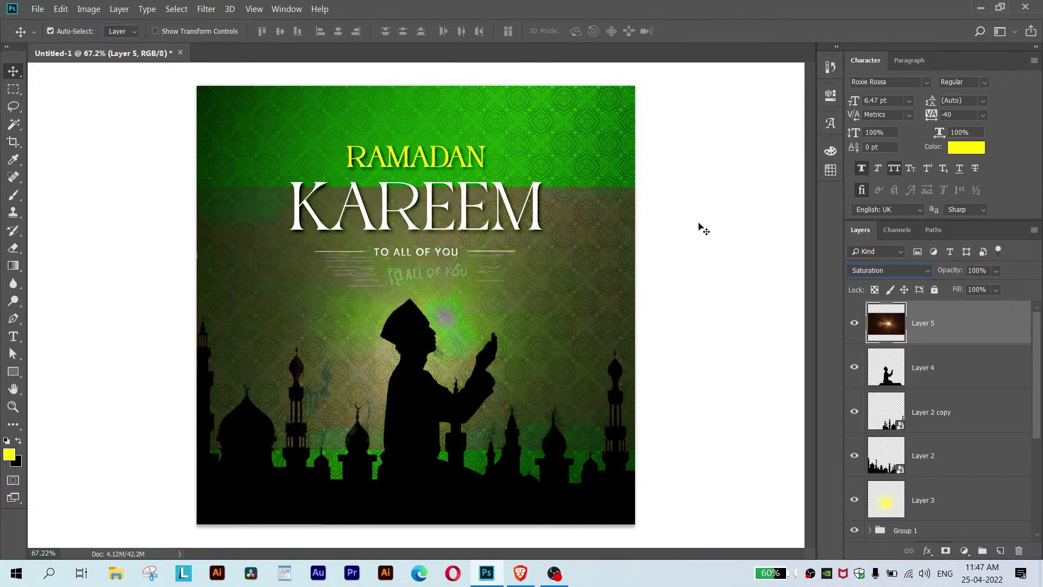
key("Down")
key("Down")
key("Up")
key("Up")
key("Up")
key("Up")
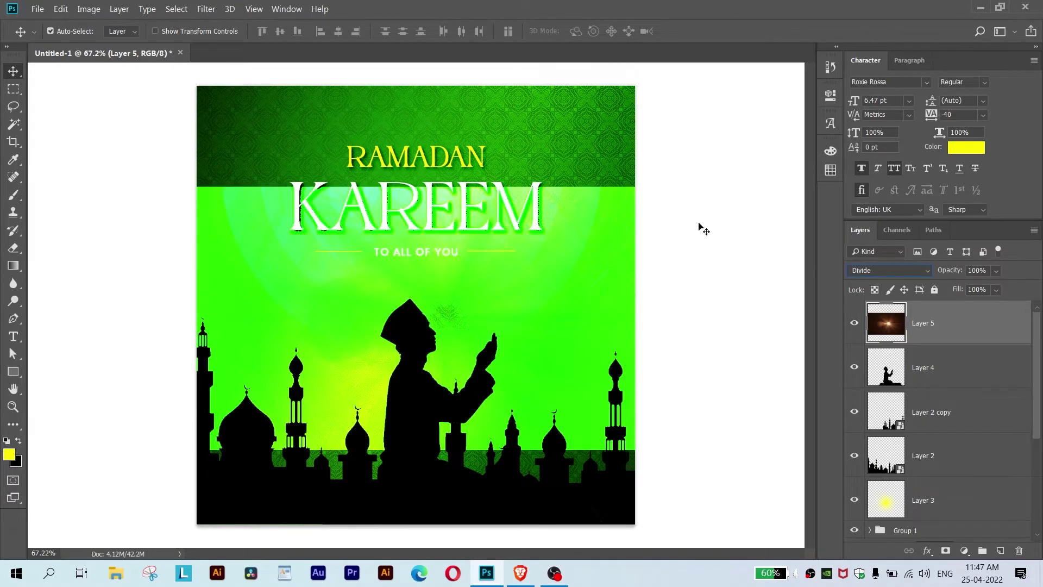
key("Down")
key("Up")
key("Up")
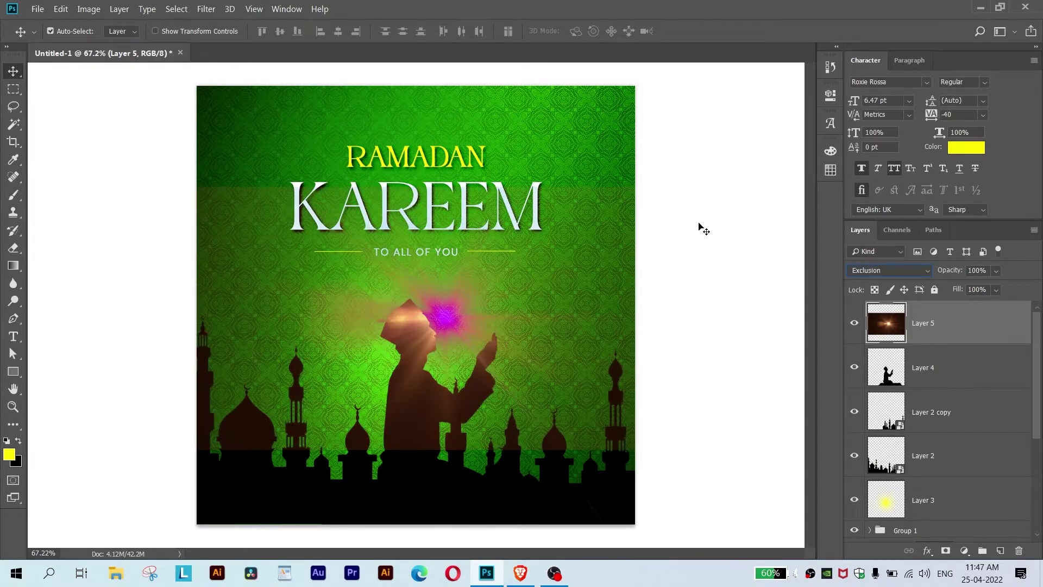
key("Up")
key("Up")
key("Up")
key("Up")
key("Up")
key("Up")
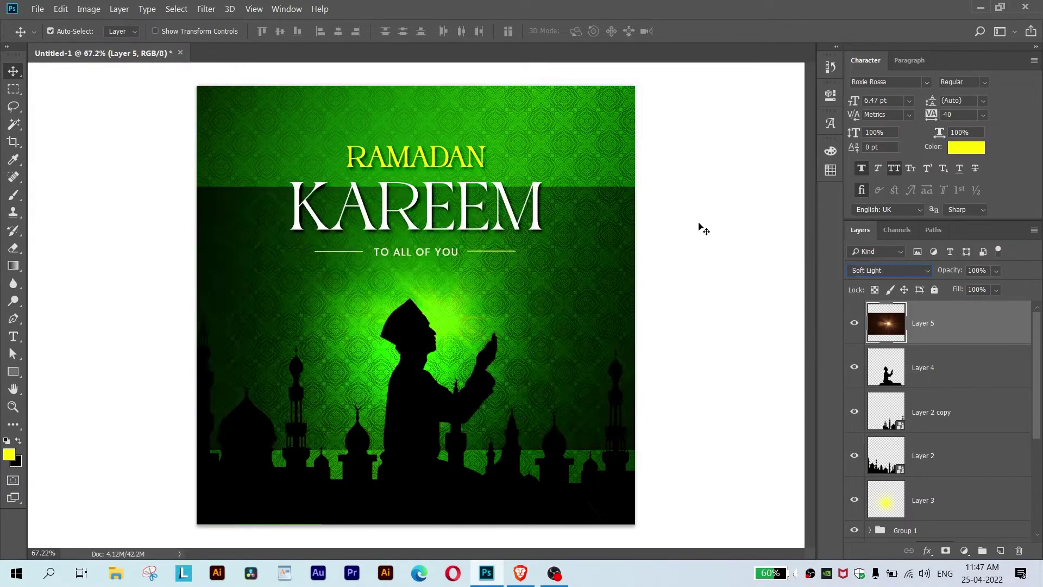
key("Down")
key("Up")
key("Up")
key("Up")
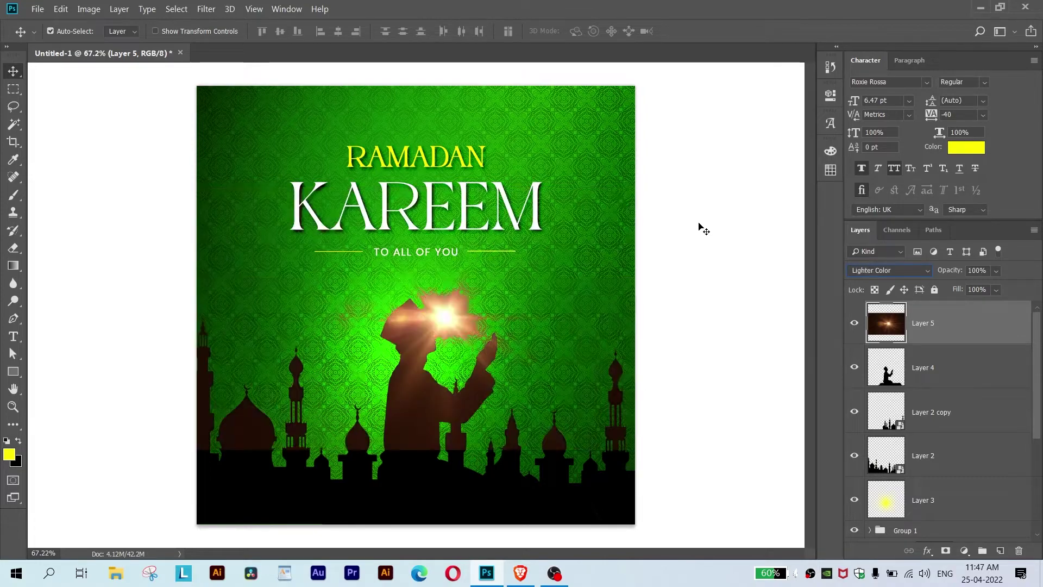
key("Up")
key("Down")
key("Up")
key("Up")
key("Down")
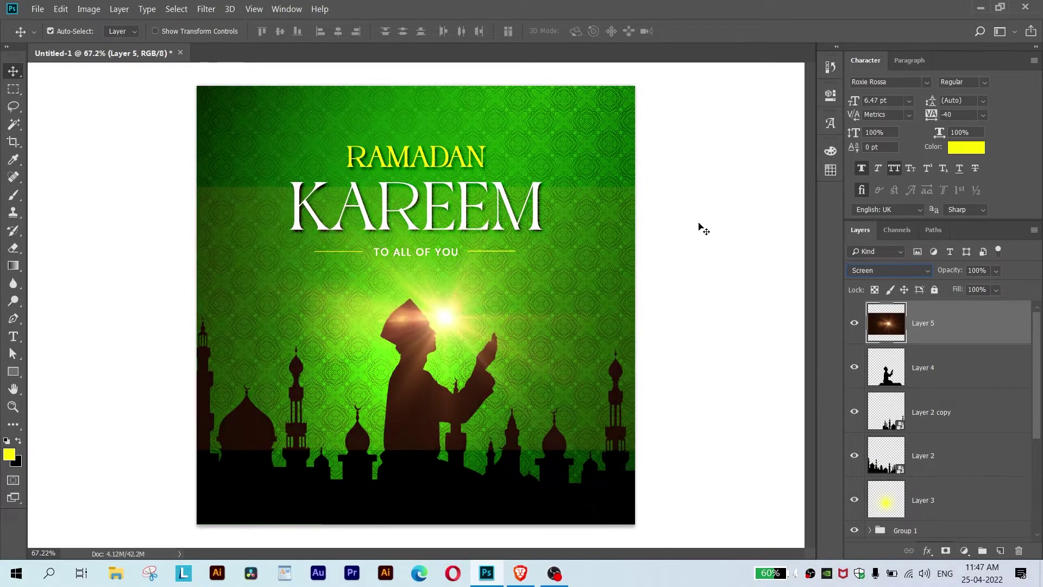
key("Up")
left_click_drag(542, 309, 518, 315)
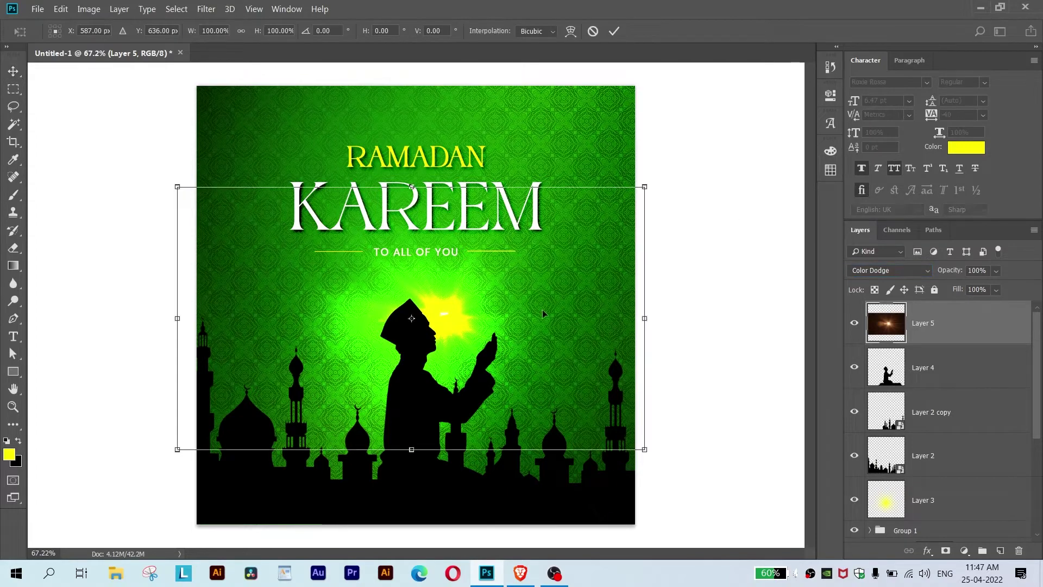
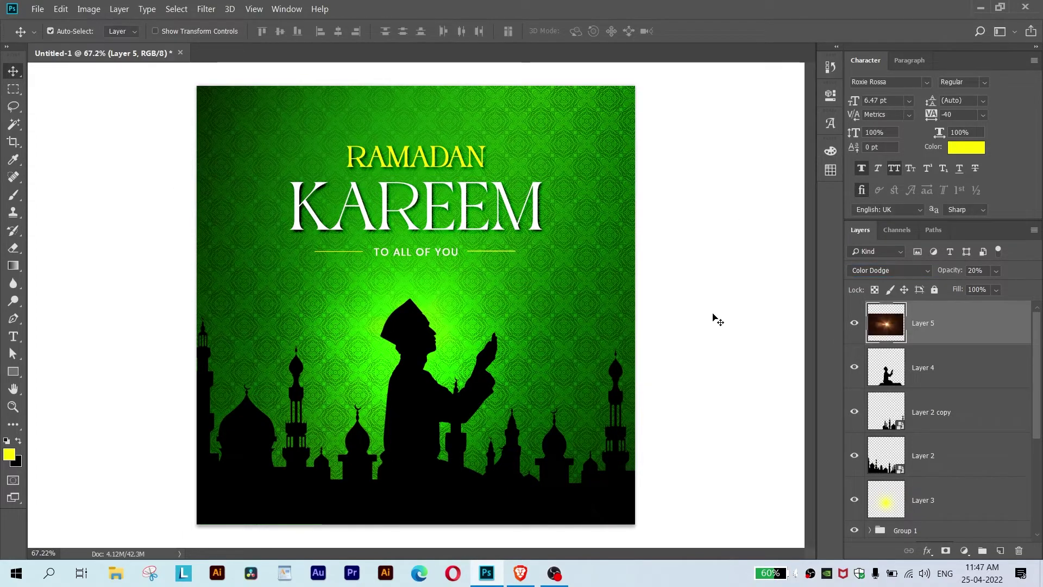
Set flare Layer 5 to 50% opacity, nudge it, and move it below Layer 4.
key("5")
key("ctrl+t")
left_click_drag(530, 326, 477, 334)
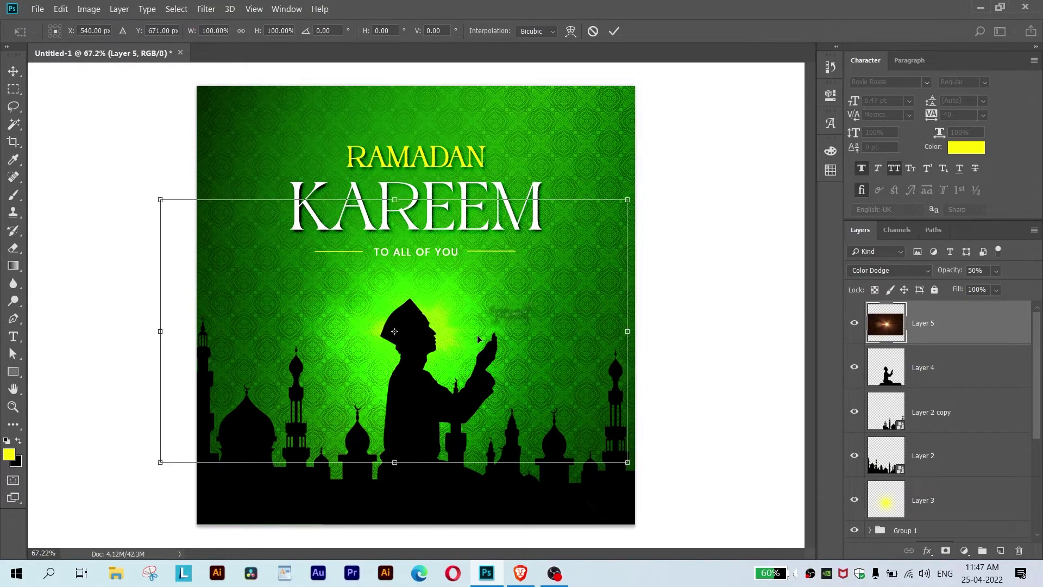
key("Return")
left_click_drag(953, 380, 923, 478)
scroll(580, 320, "down", 2)
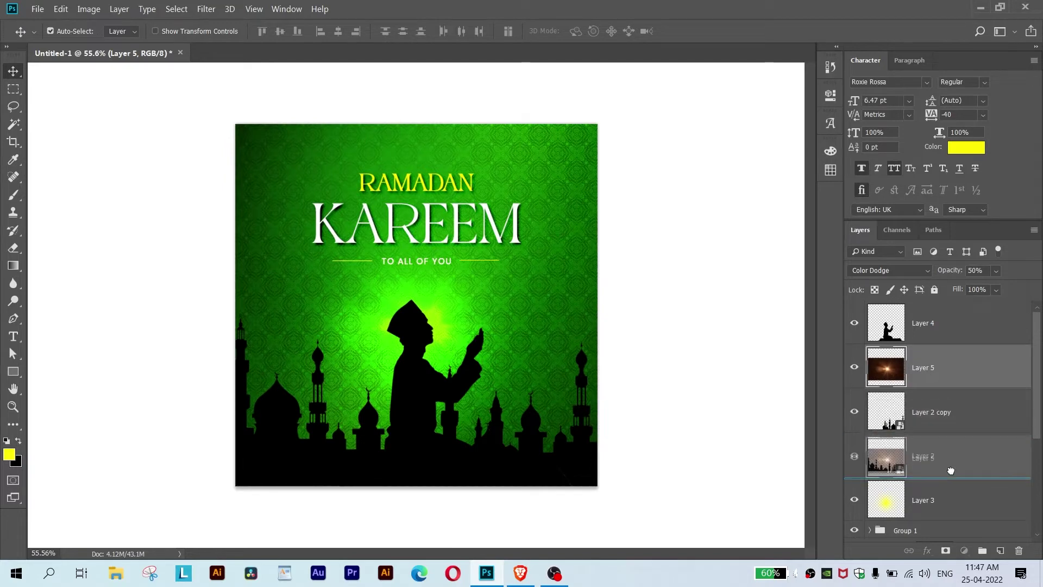
Shrink the Layer 3 yellow glow and move it lower on the poster.
left_click(900, 513)
key("ctrl+t")
mouse_move(519, 386)
left_mouse_down()
mouse_move(662, 331)
mouse_move(519, 381)
left_mouse_up()
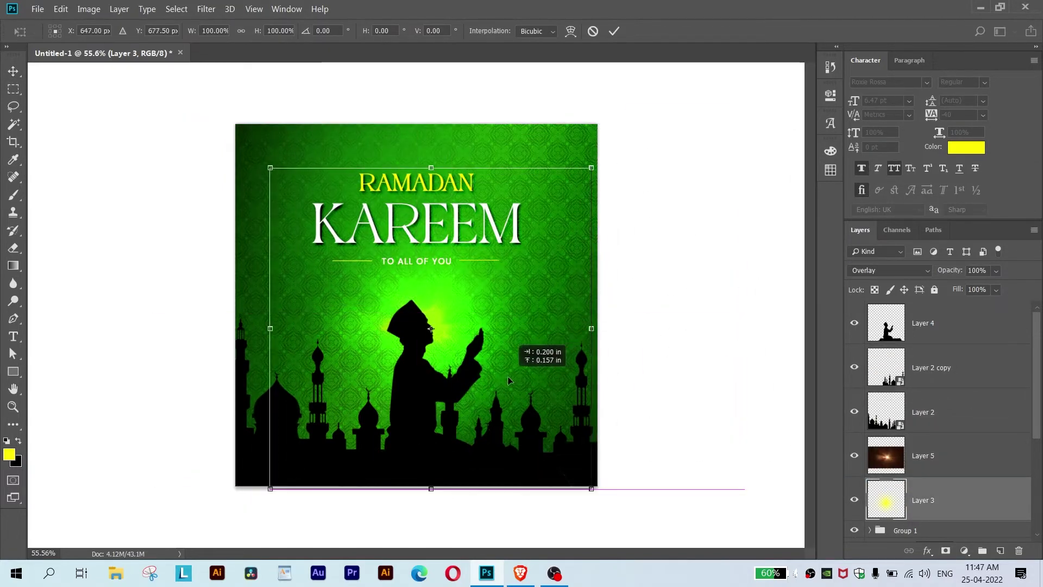
left_click_drag(592, 168, 547, 215)
left_click_drag(521, 291, 506, 288)
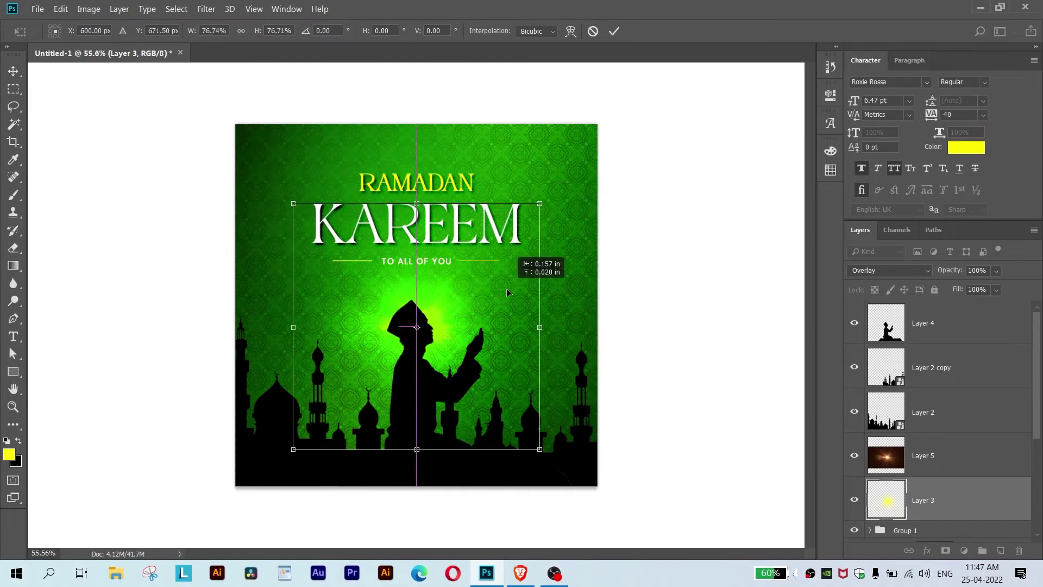
key("Return")
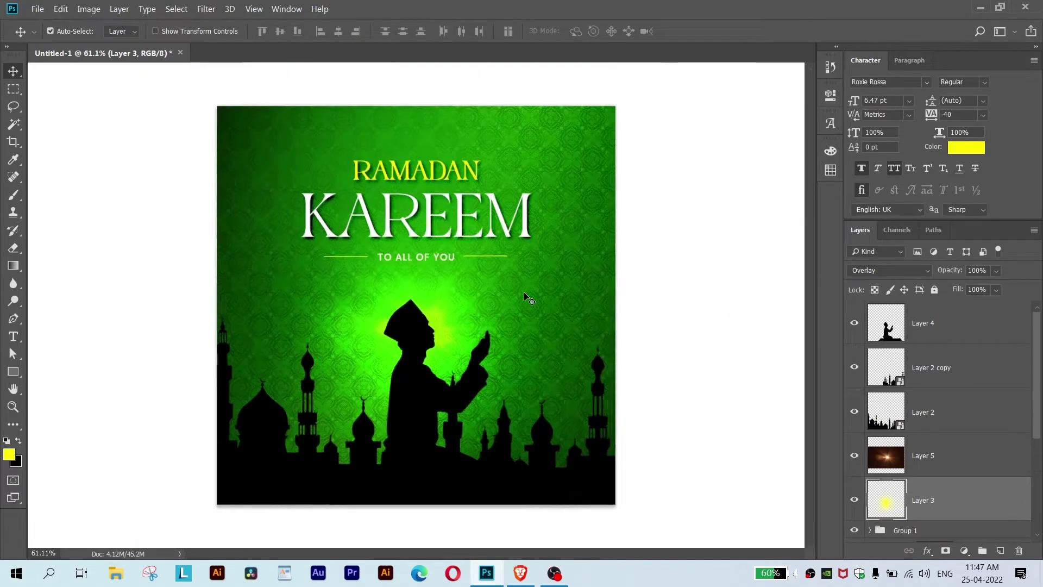
key("ctrl+t")
mouse_move(478, 336)
left_mouse_down()
mouse_move(481, 390)
mouse_move(483, 343)
mouse_move(579, 398)
mouse_move(607, 210)
mouse_move(595, 397)
mouse_move(261, 425)
mouse_move(299, 396)
left_mouse_up()
key("Return")
Duplicate the yellow glow twice and position the copies.
key("ctrl+t")
key("Return")
key("ctrl+j")
key("ctrl+t")
key("Return")
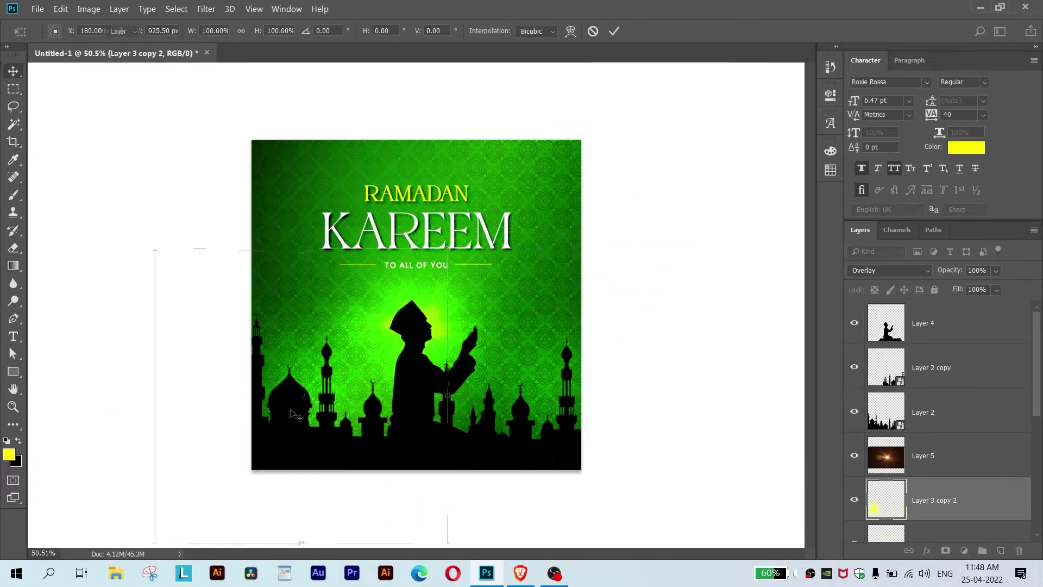
scroll(576, 319, "up", 1)
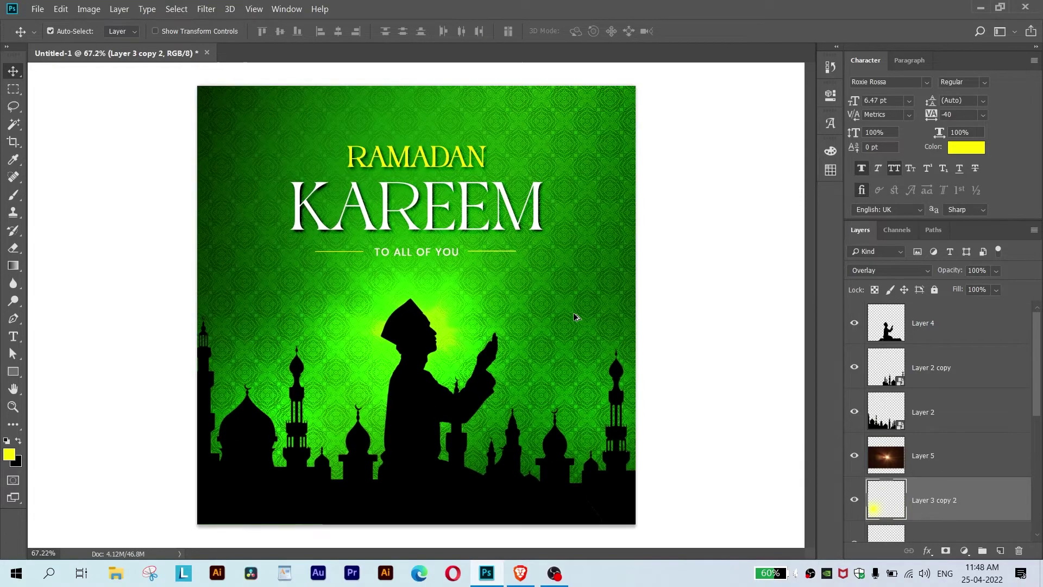
scroll(573, 312, "up", 1)
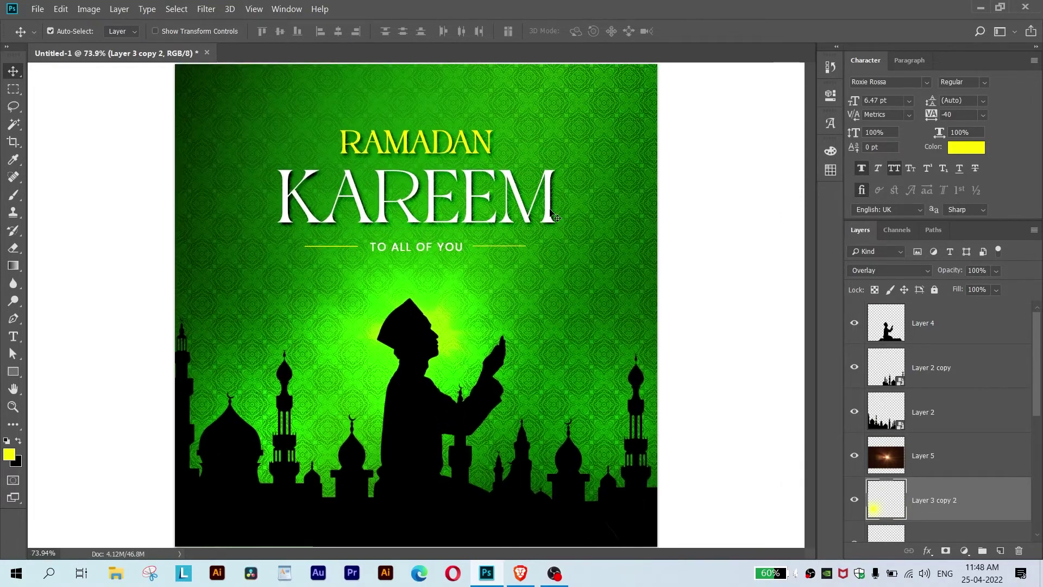
left_click(954, 453)
Add a 6 px green Stroke effect to the KAREEM text.
left_click(928, 551)
left_click(907, 449)
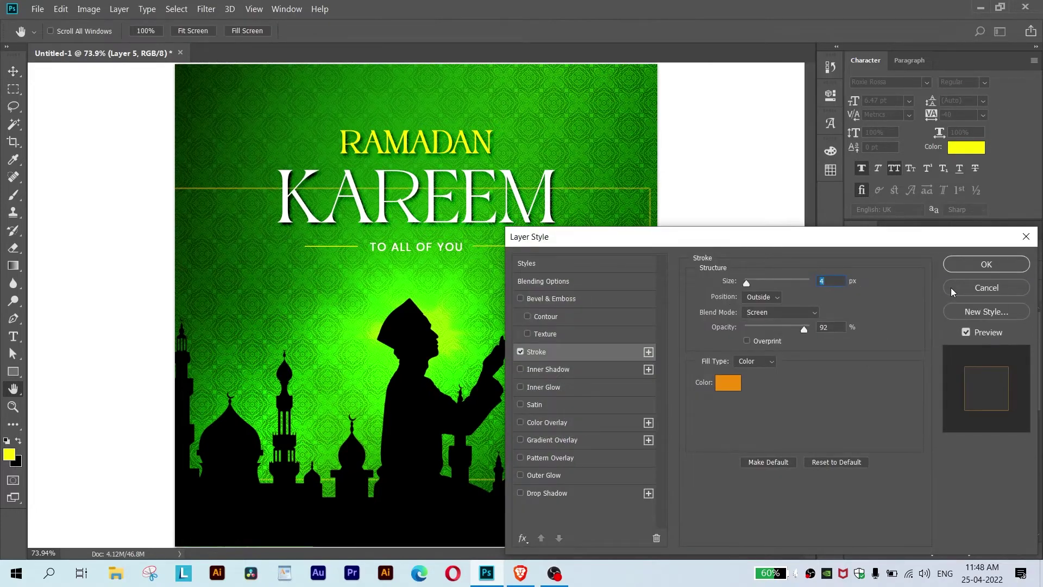
left_click(952, 289)
left_click(928, 550)
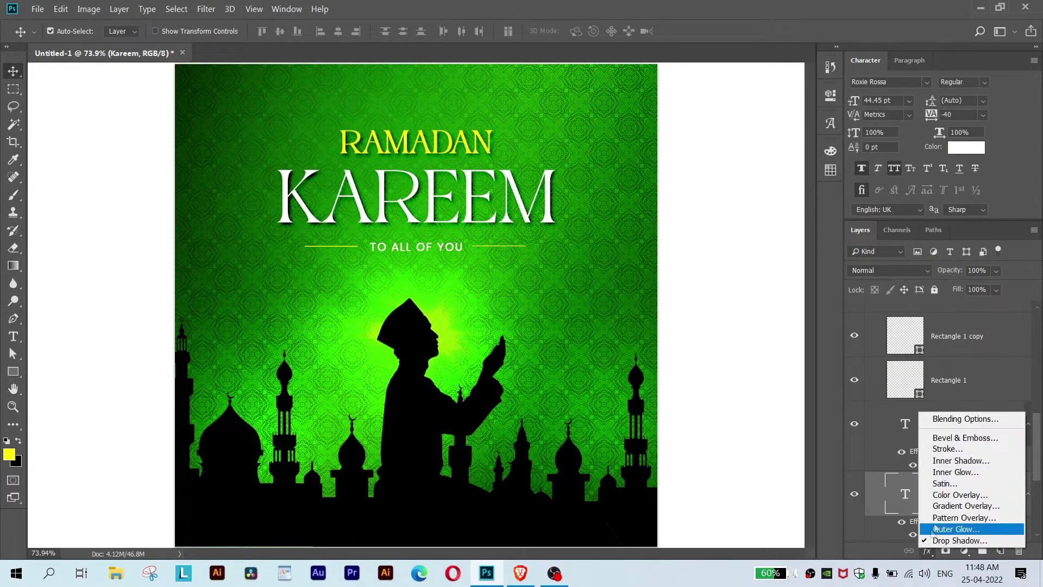
left_click(945, 449)
left_click(727, 383)
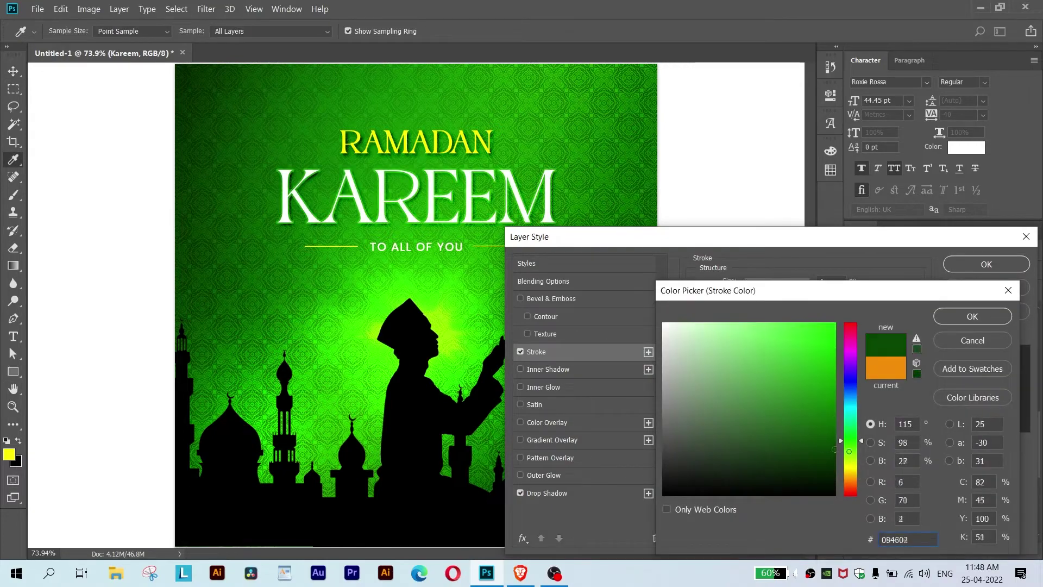
key("Return")
left_click(760, 310)
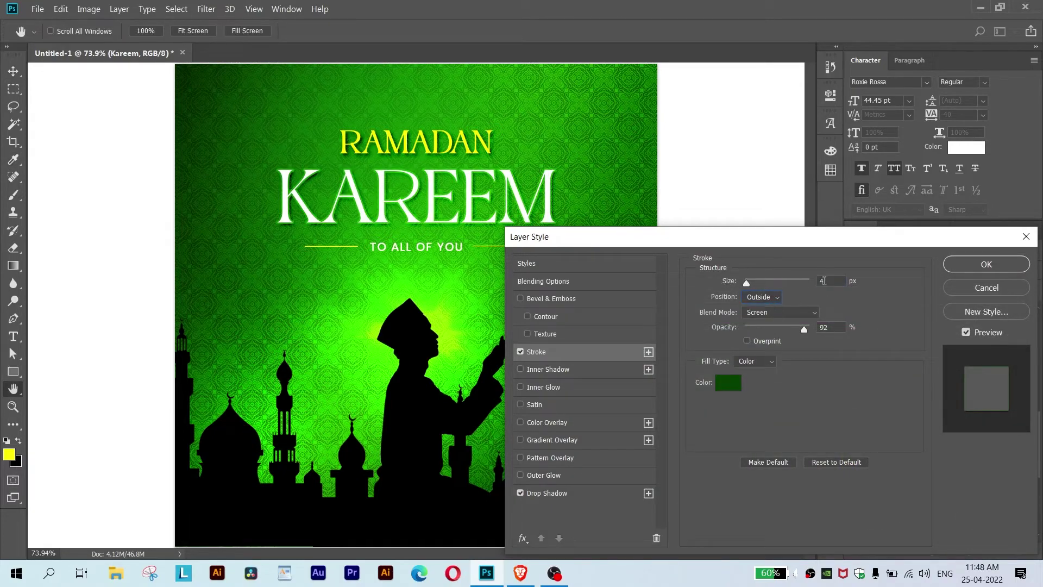
type("6")
Darken KAREEM's stroke colour to a deep green.
left_click(728, 383)
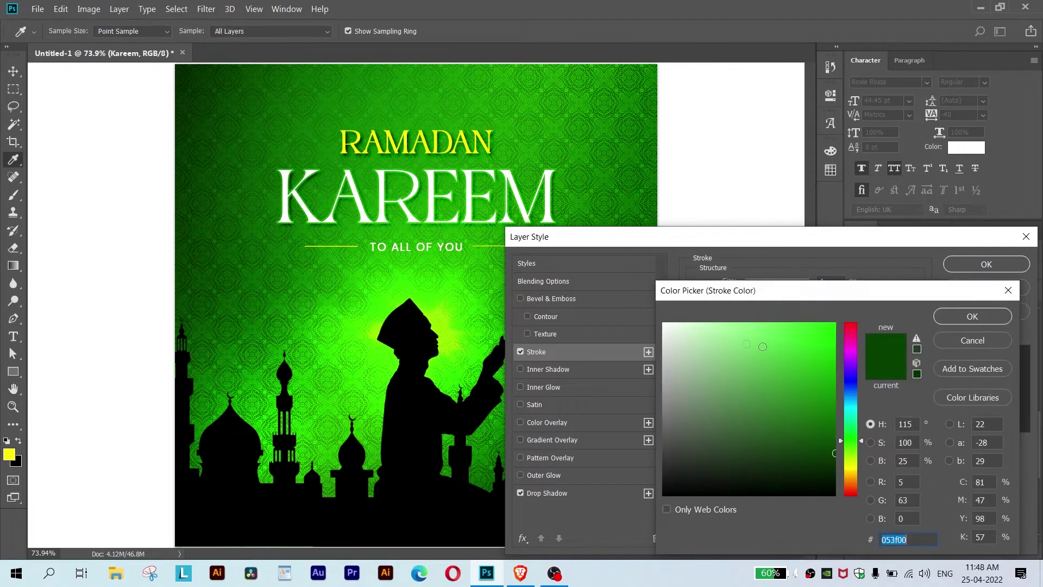
left_click_drag(833, 421, 853, 485)
key("Return")
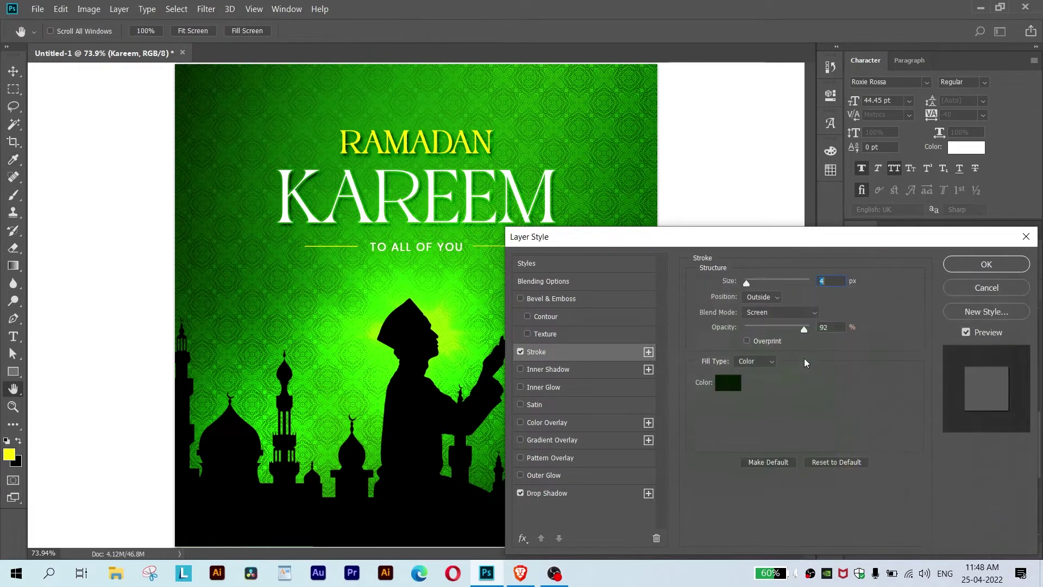
scroll(833, 279, "down", 3)
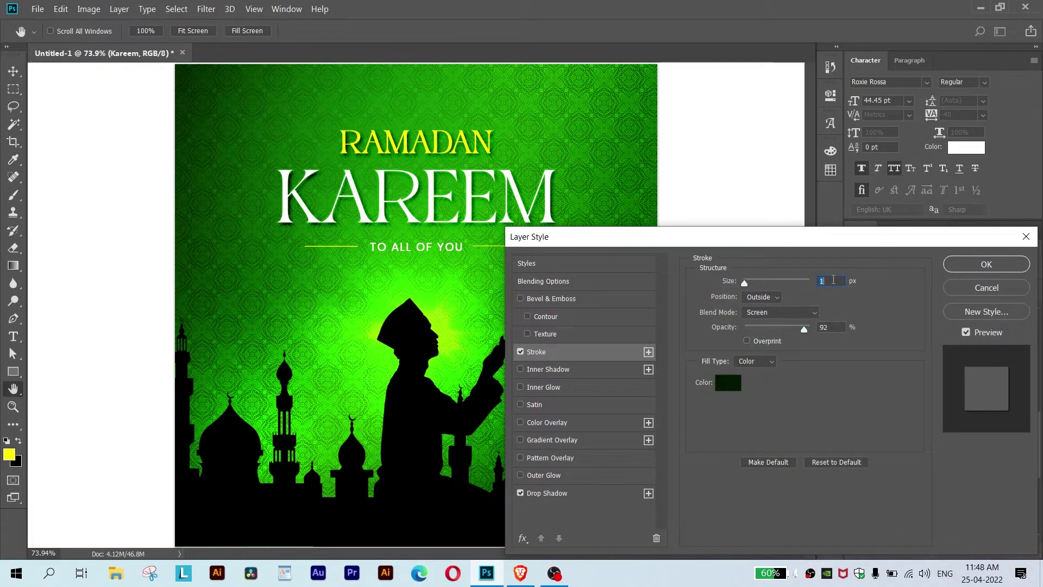
left_click(728, 382)
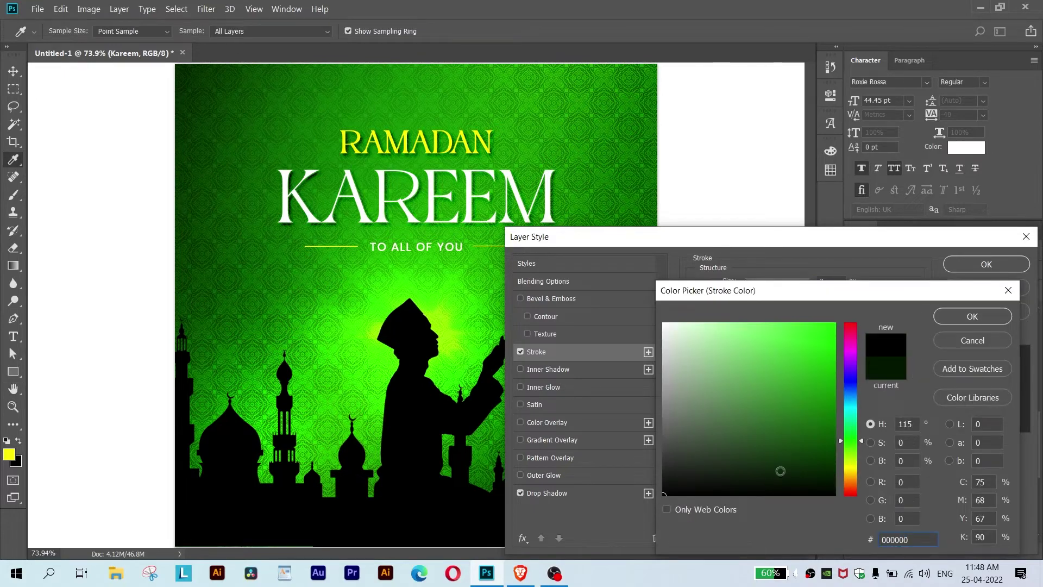
key("Escape")
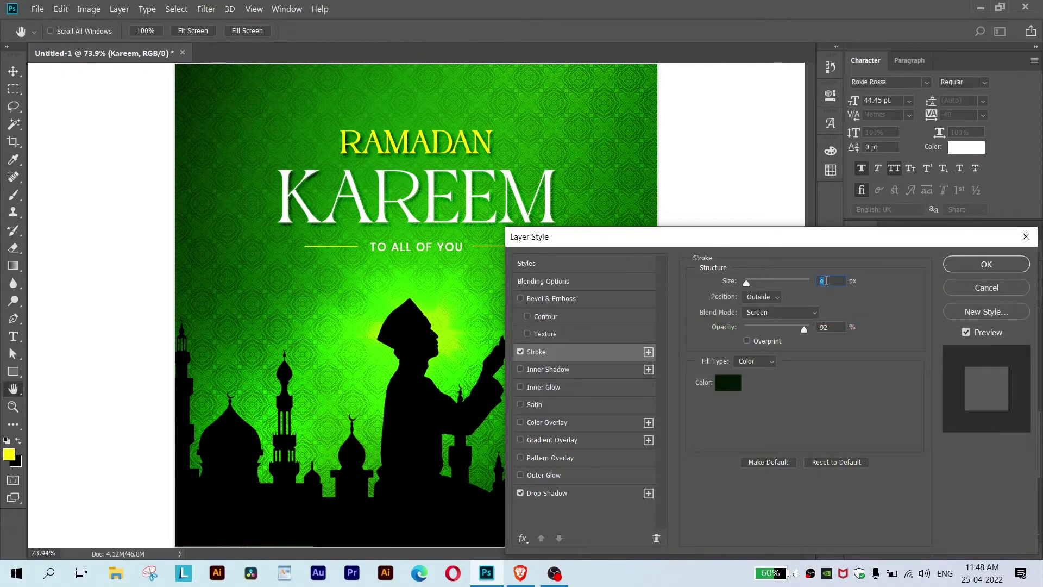
Pull KAREEM's drop shadow closer to about 11 px and copy its Stroke onto RAMADAN.
left_click(596, 494)
left_click(754, 344)
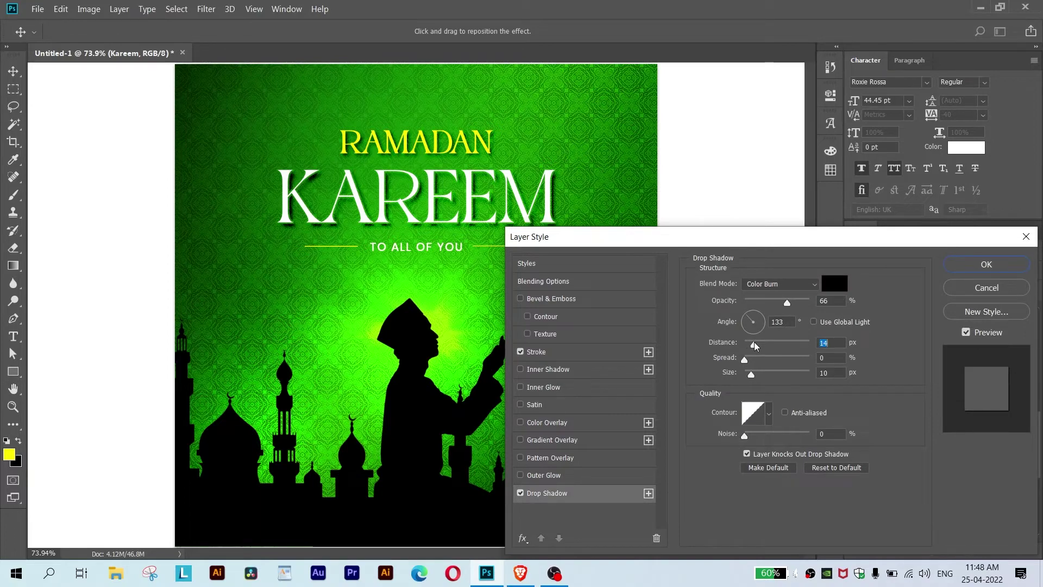
left_click_drag(754, 345, 751, 344)
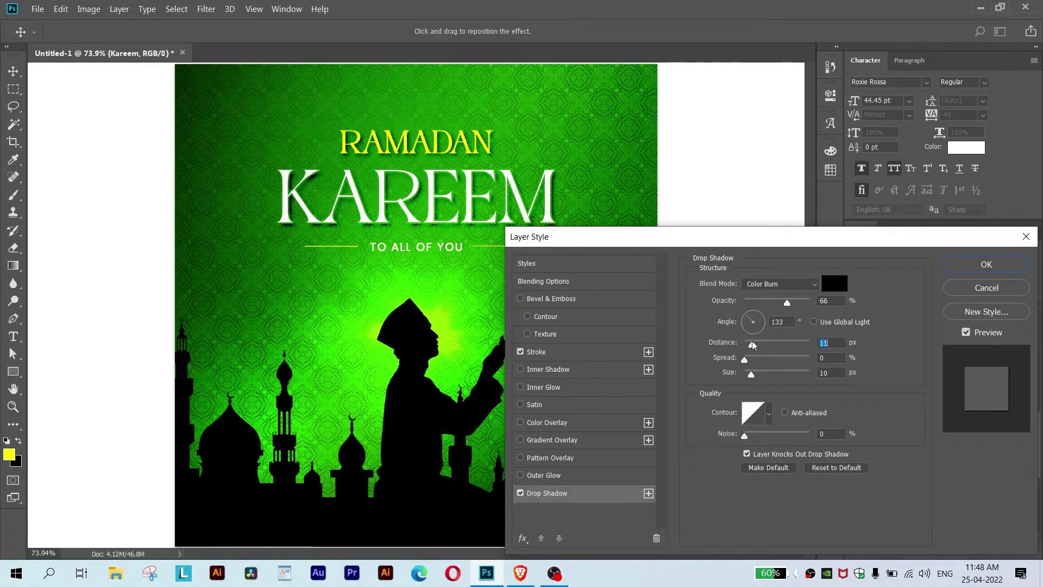
key("Return")
left_click(966, 147)
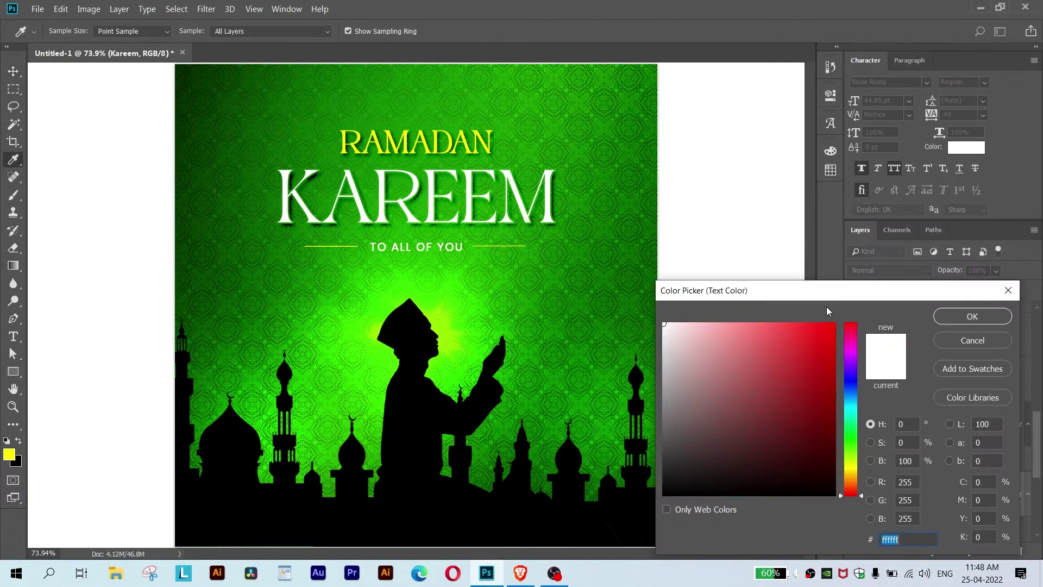
key("Return")
left_click_drag(931, 534, 936, 432)
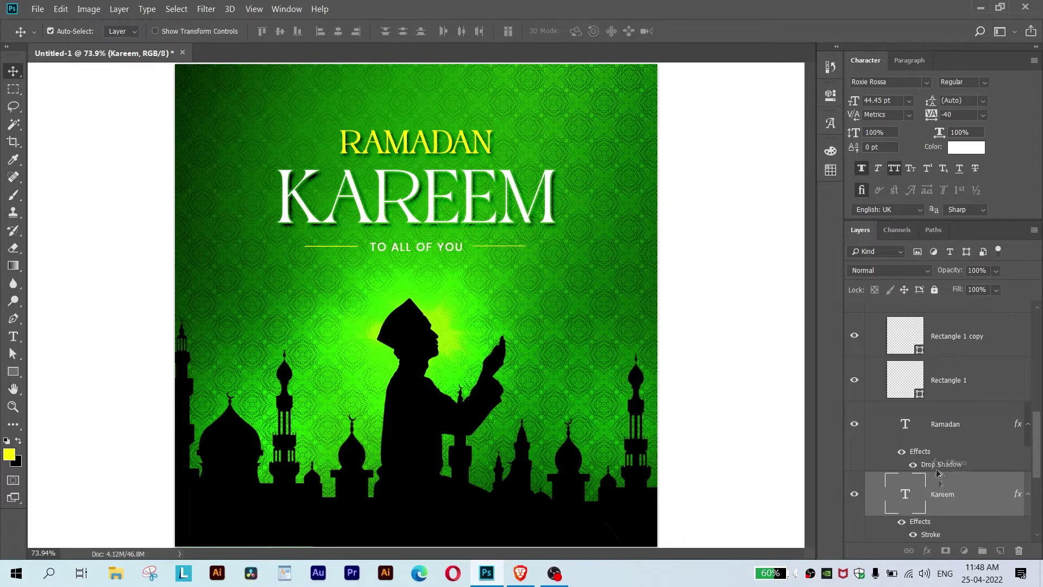
Review RAMADAN's layer style and set its yellow text colour's Y value to 100.
double_click(932, 464)
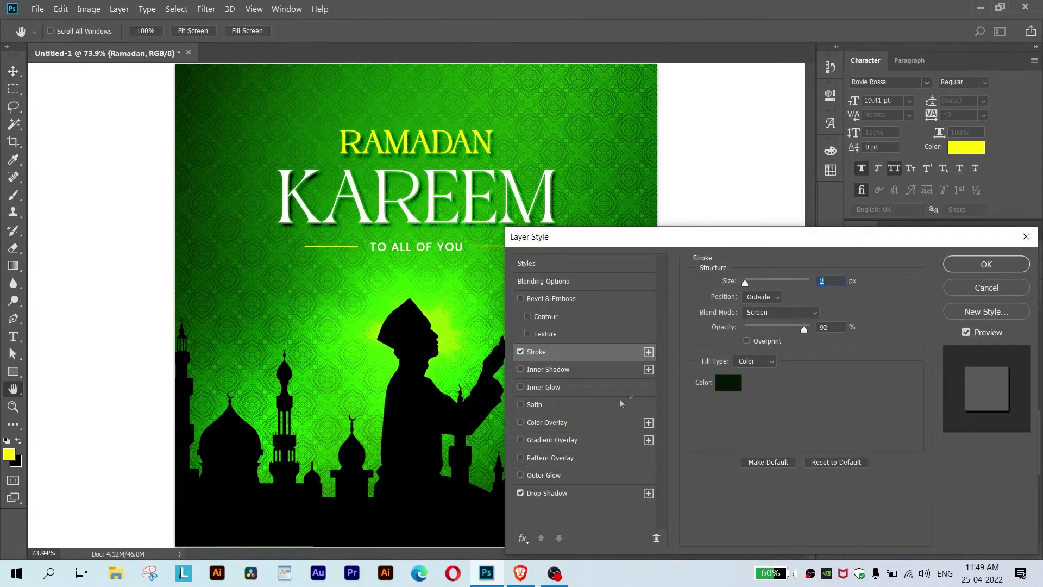
left_click(593, 494)
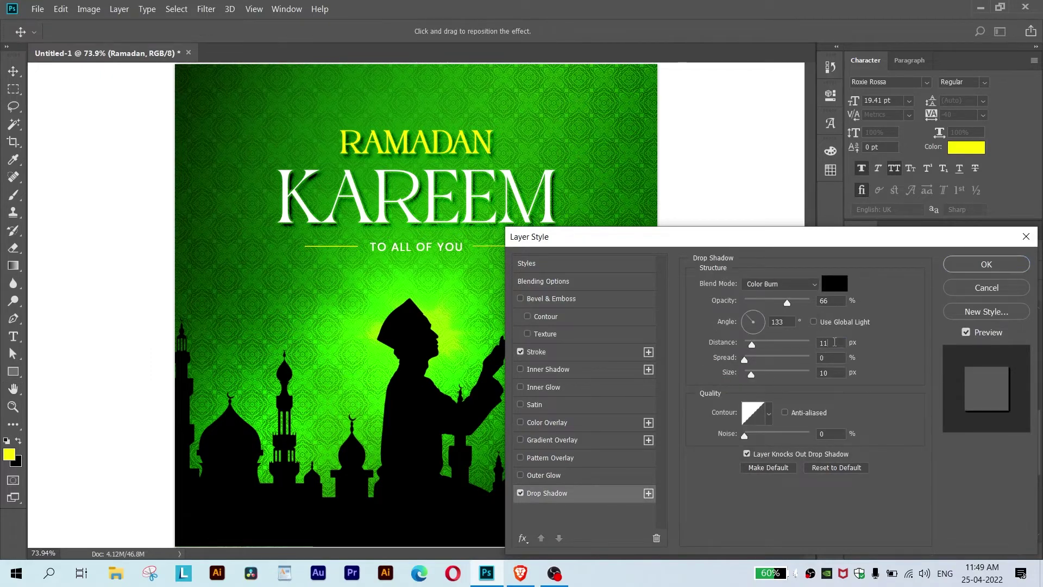
left_click(986, 264)
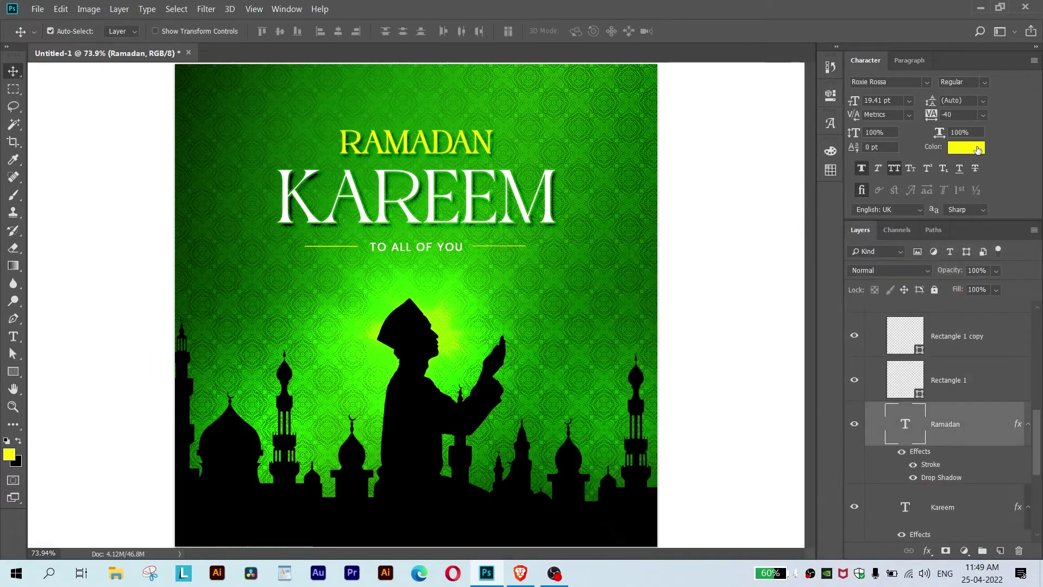
left_click(966, 147)
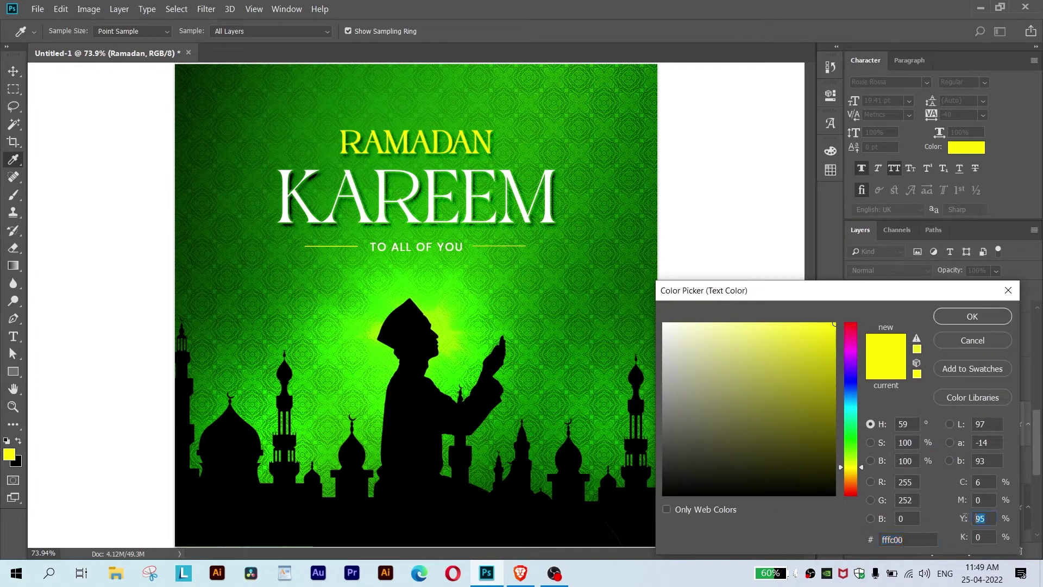
type("100")
left_click(983, 482)
key("Return")
Set RAMADAN's tracking to 60.
key("Up")
key("Up")
key("Up")
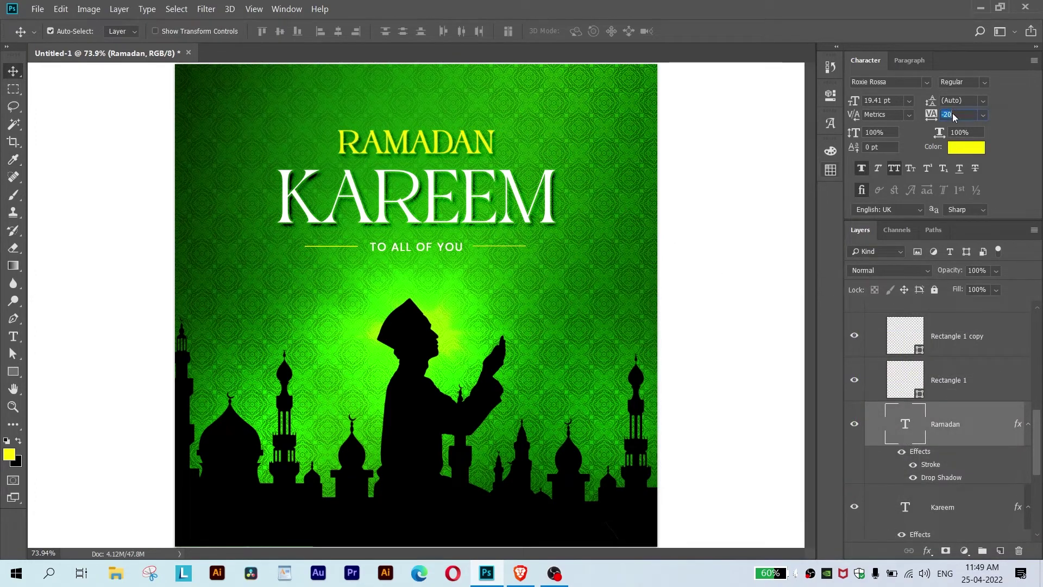
key("Up")
key("Up")
key("Up")
key("Up")
key("Up")
key("Up")
key("Up")
key("Up")
key("Up")
key("Down")
key("Down")
key("Down")
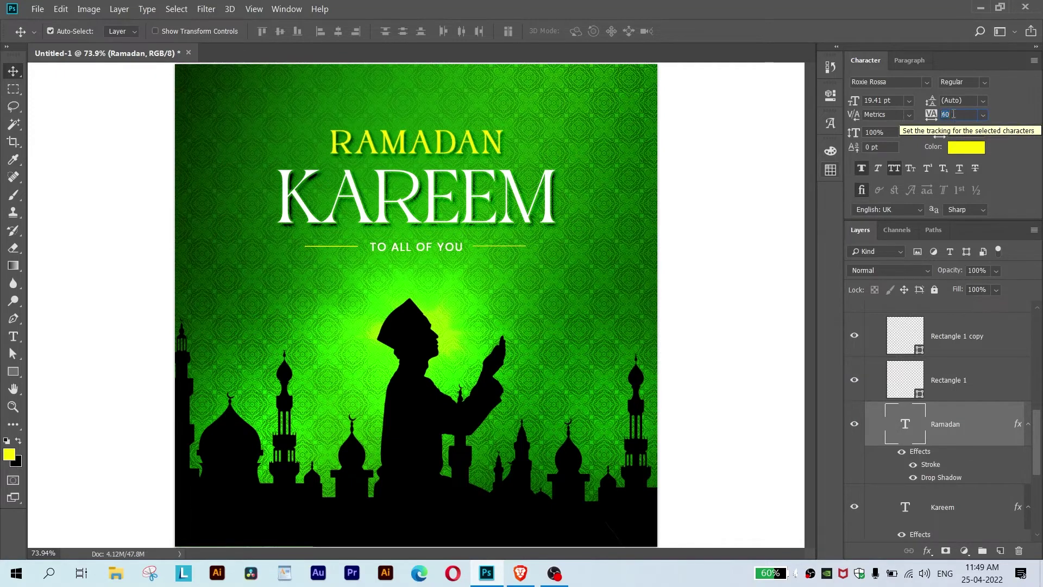
key("Down")
key("Down")
key("Down")
key("Return")
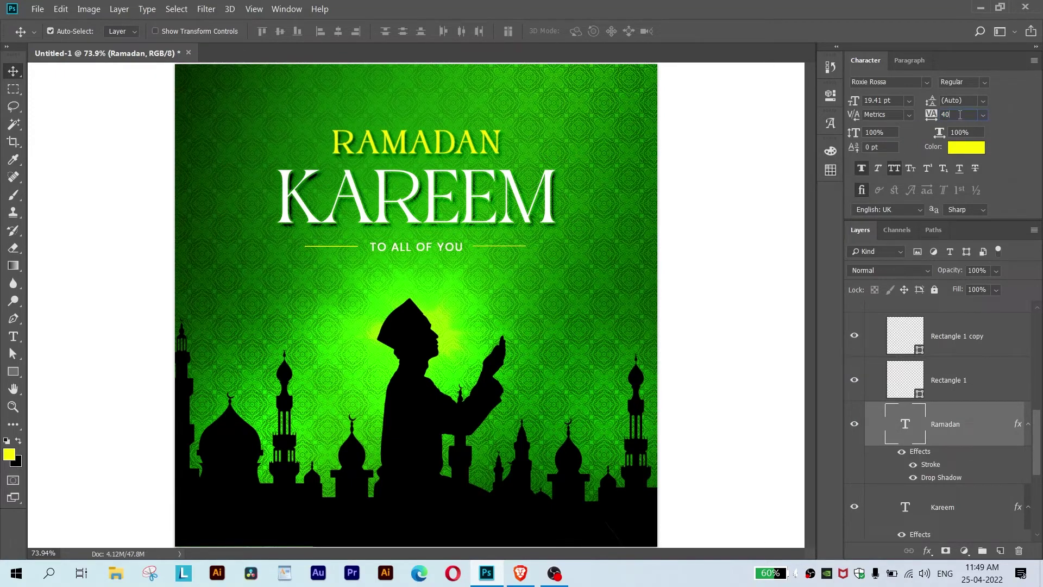
key("Up")
key("Up")
scroll(491, 133, "up", 1)
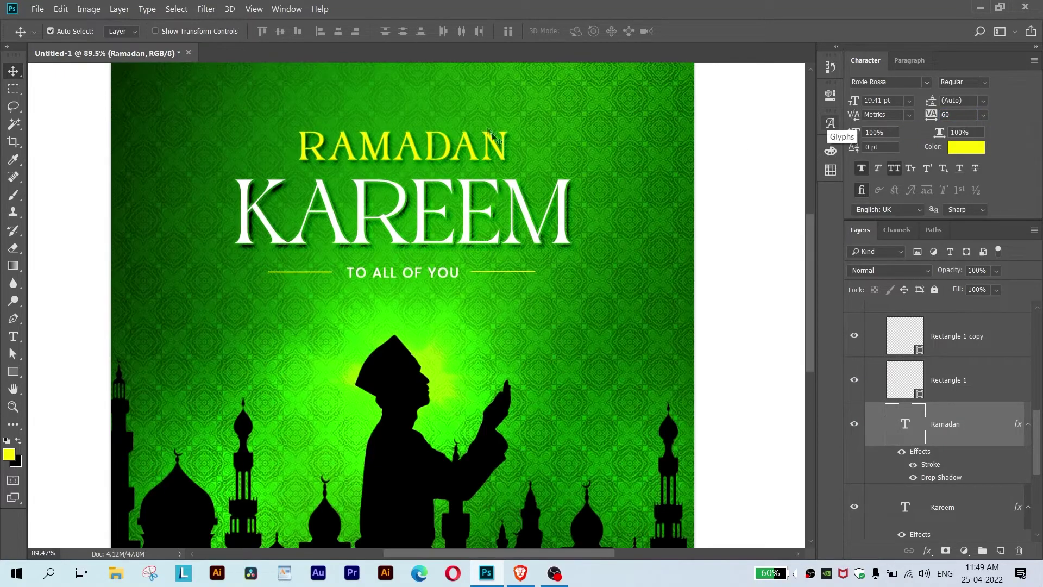
Scale the RAMADAN heading down to about 93%.
key("ctrl+t")
left_click_drag(510, 189, 494, 184)
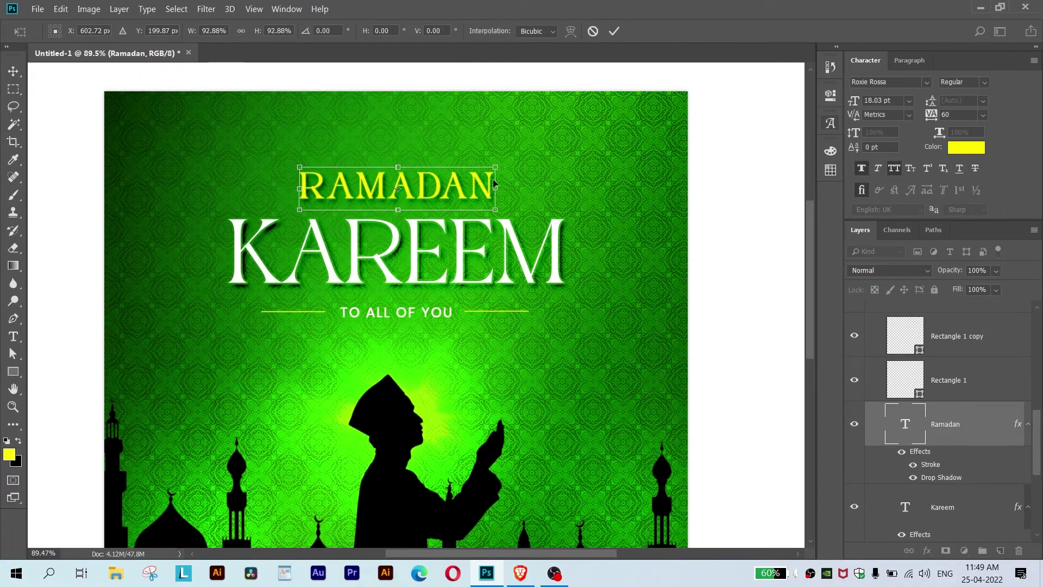
key("Return")
scroll(513, 165, "down", 2)
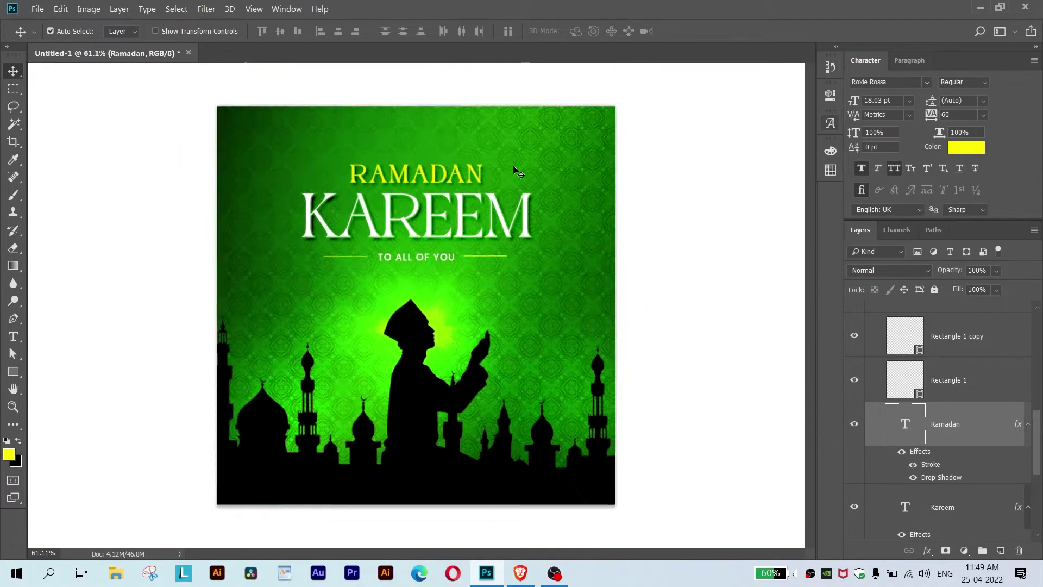
scroll(513, 165, "up", 1)
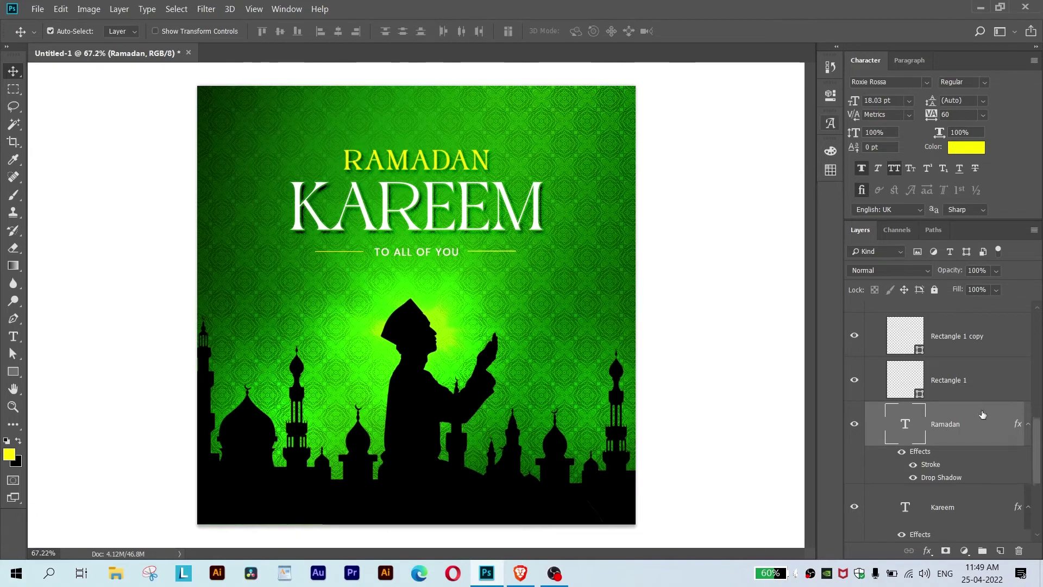
scroll(982, 415, "down", 3)
Raise the green patterned Layer 1's opacity to 80%.
left_click(968, 435)
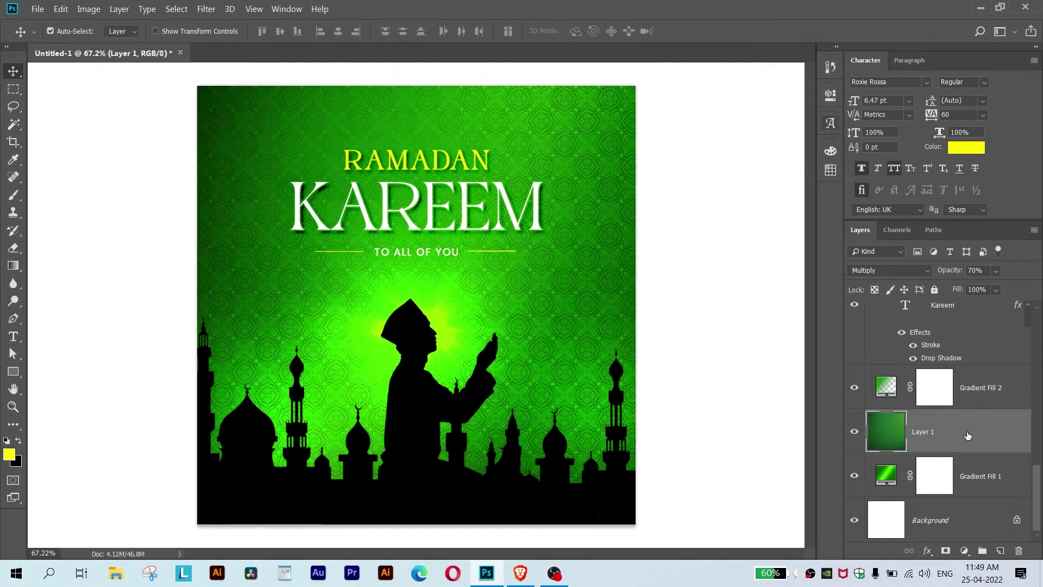
key("9")
scroll(709, 375, "down", 2)
scroll(709, 375, "up", 1)
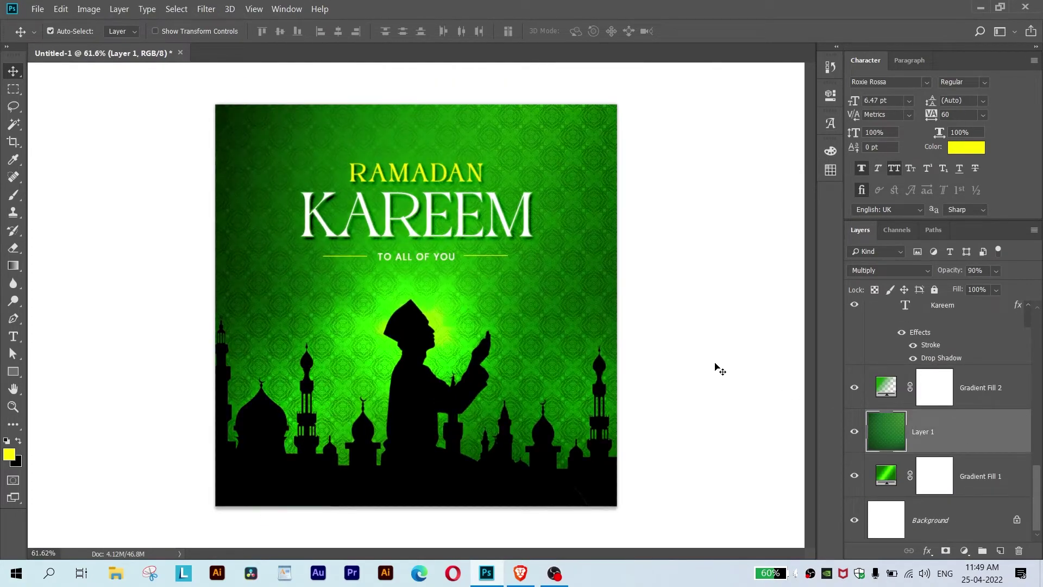
scroll(682, 303, "down", 1)
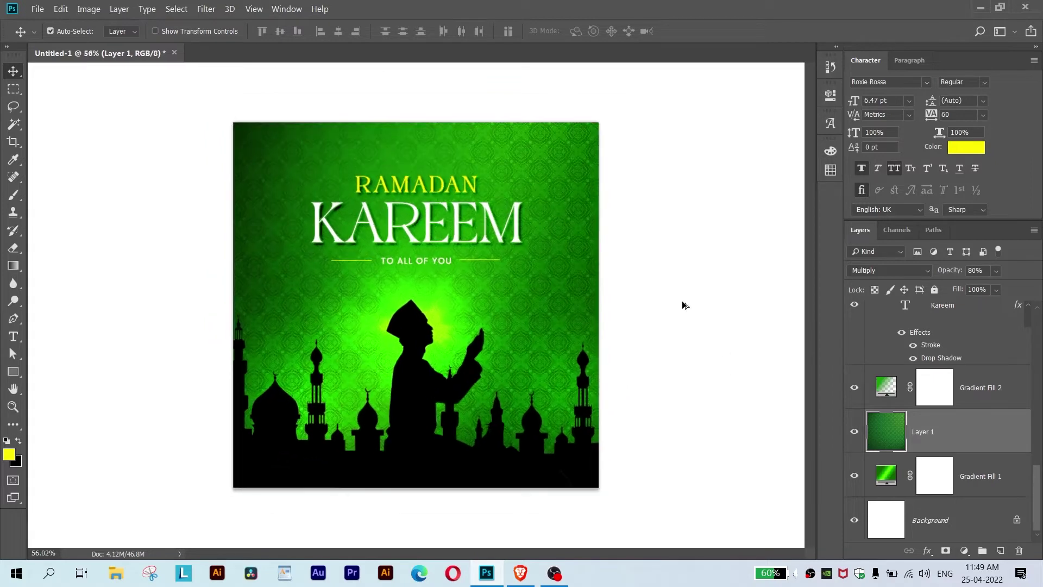
scroll(685, 306, "up", 1)
Try a new scale and position for Gradient Fill 2's radial glow, then cancel.
double_click(887, 386)
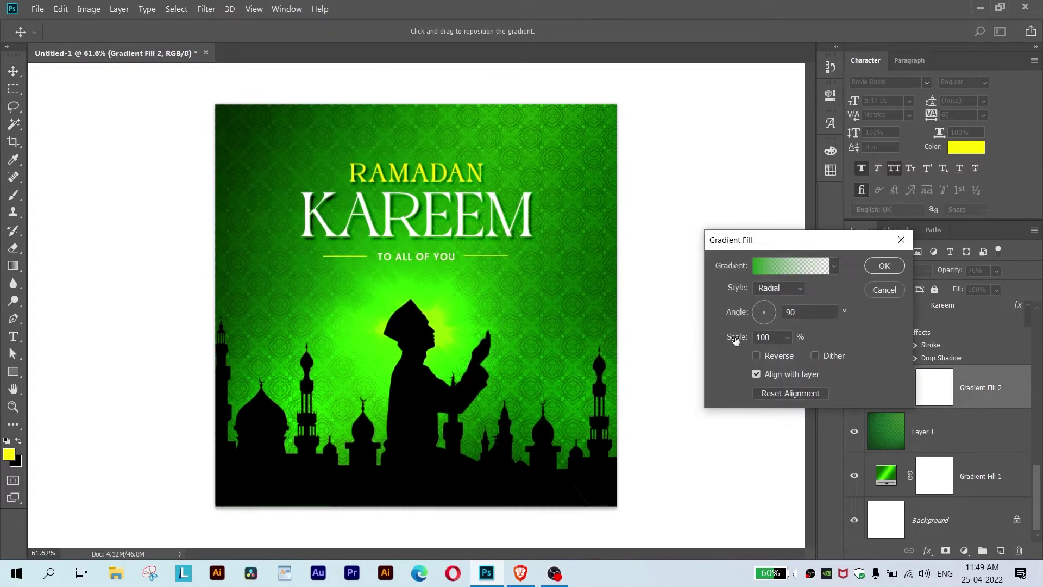
mouse_move(733, 337)
left_mouse_down()
mouse_move(772, 337)
mouse_move(736, 340)
left_mouse_up()
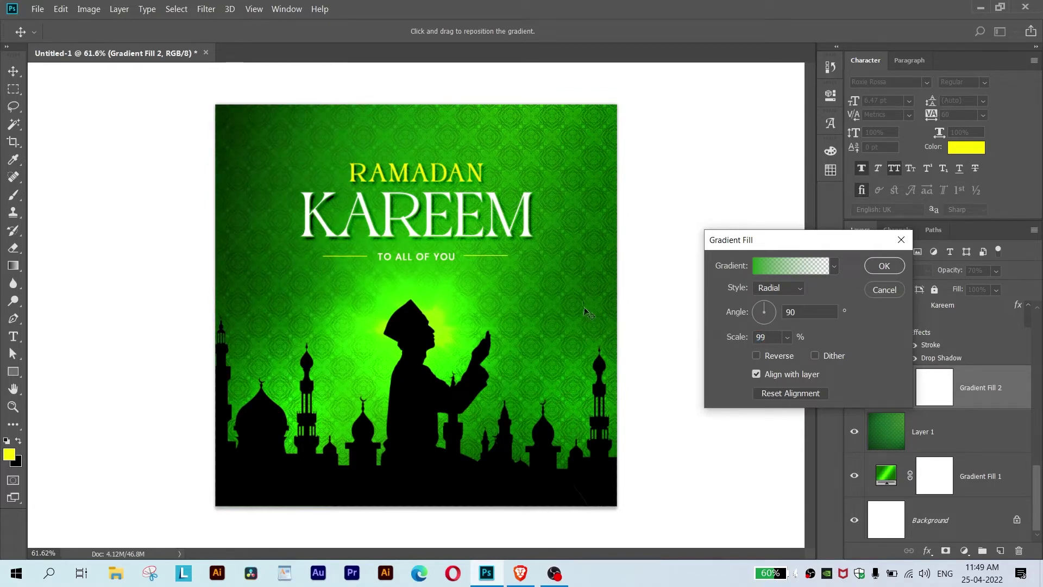
mouse_move(592, 286)
left_mouse_down()
mouse_move(590, 445)
mouse_move(596, 317)
left_mouse_up()
left_click(884, 290)
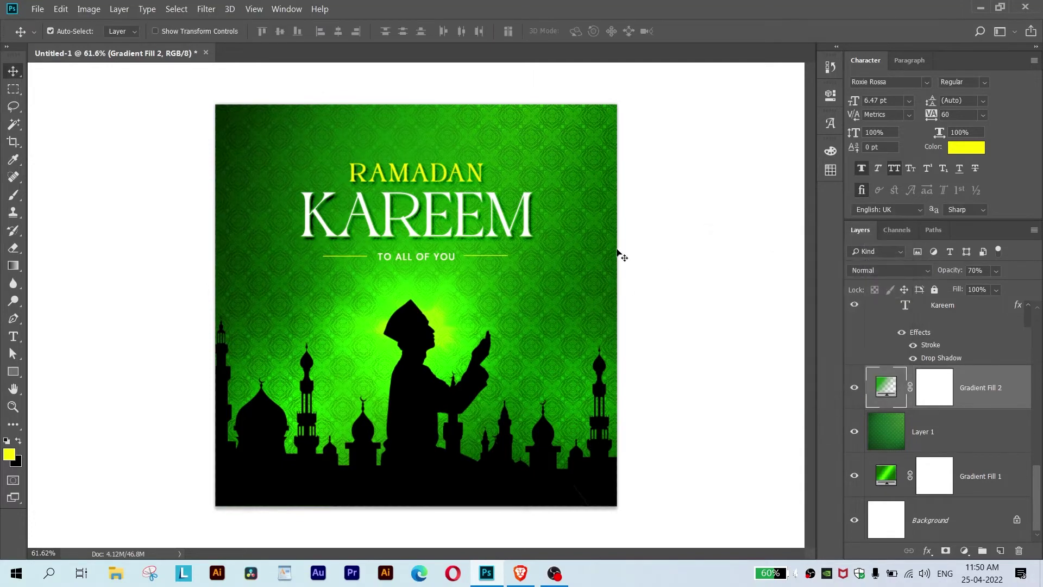
scroll(959, 330, "up", 5)
scroll(962, 334, "up", 5)
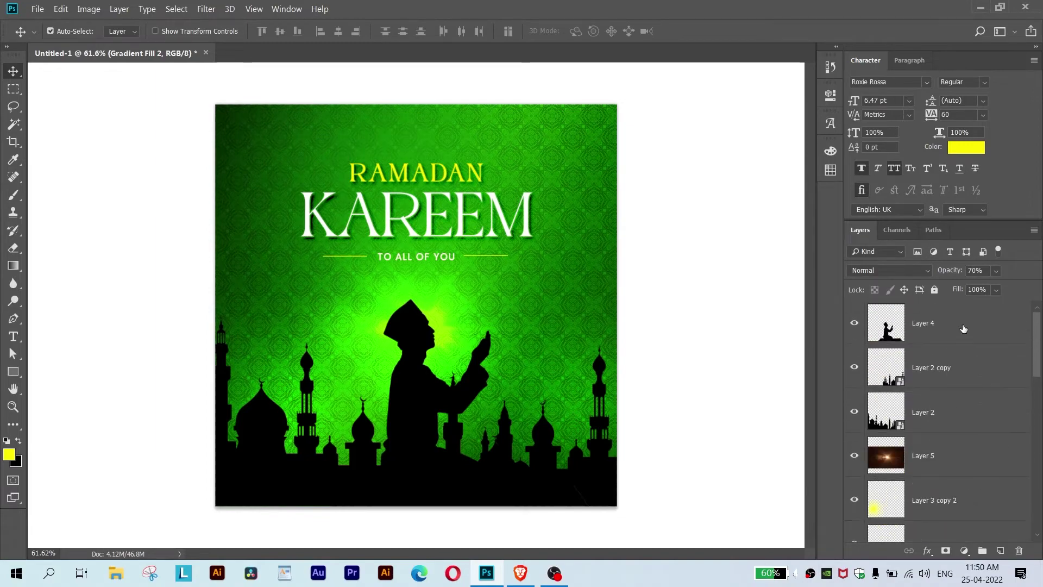
Add a Levels adjustment above Layer 4 with white input 231 and midtones 0.87.
left_click(961, 326)
left_click(964, 550)
left_click(951, 370)
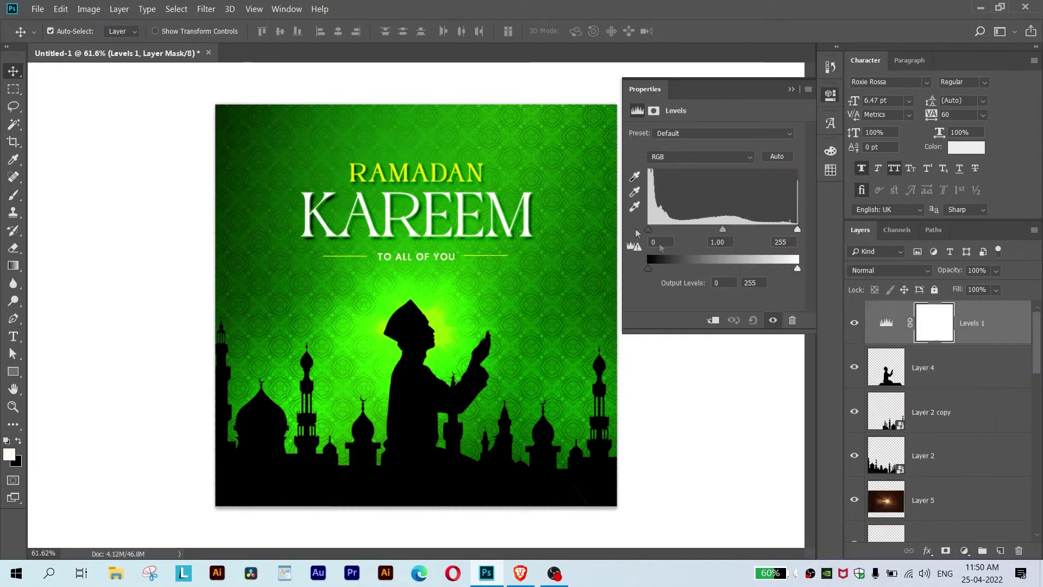
left_click_drag(655, 231, 729, 232)
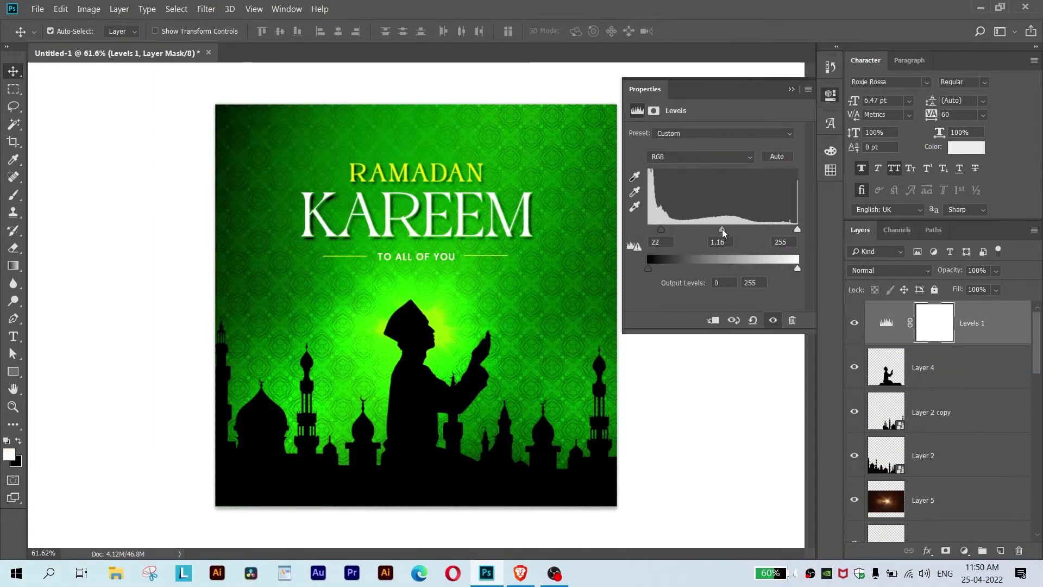
left_click_drag(663, 235, 647, 235)
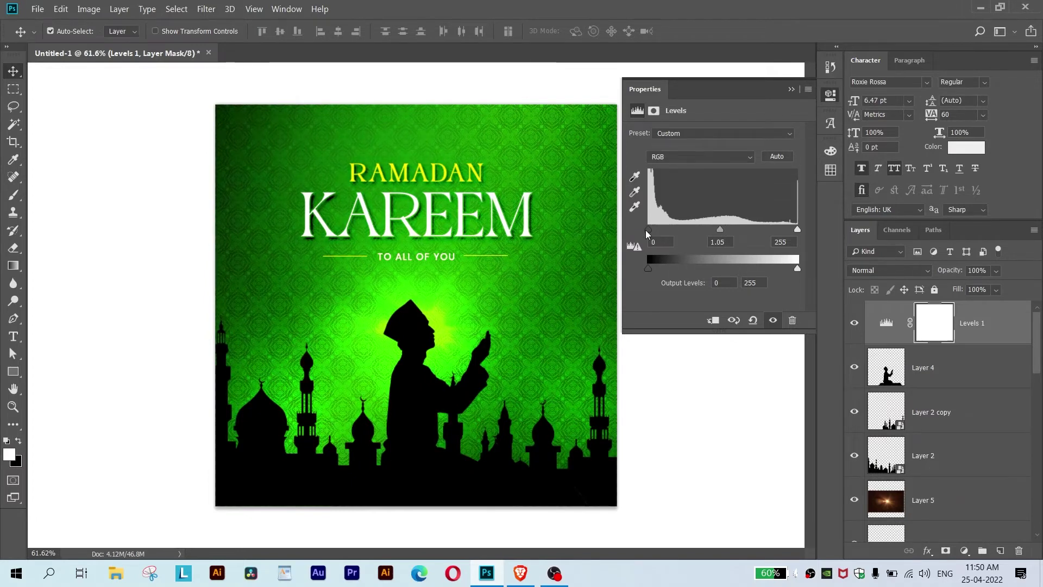
left_click_drag(797, 229, 788, 230)
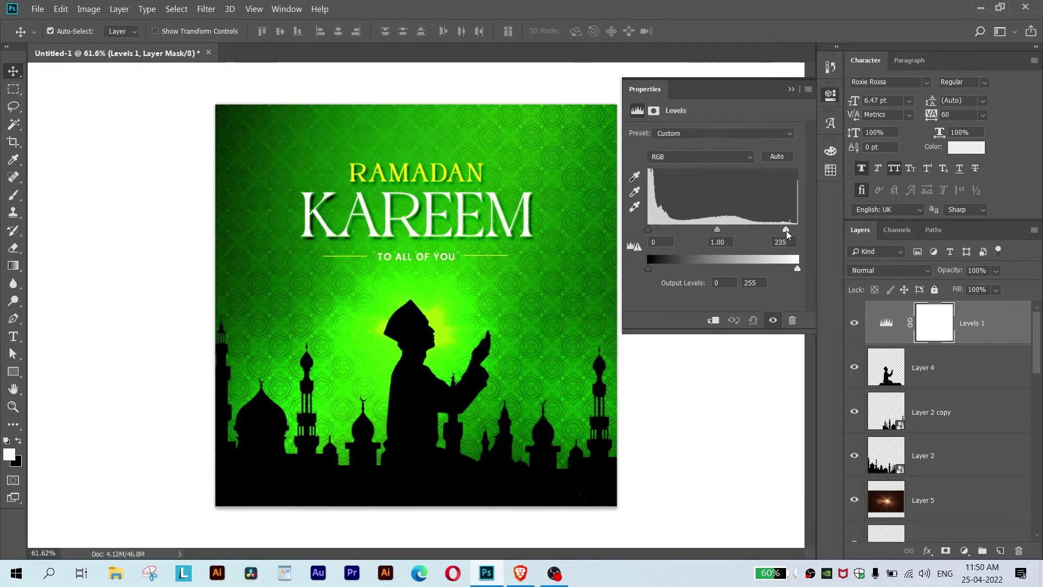
left_click_drag(716, 233, 722, 233)
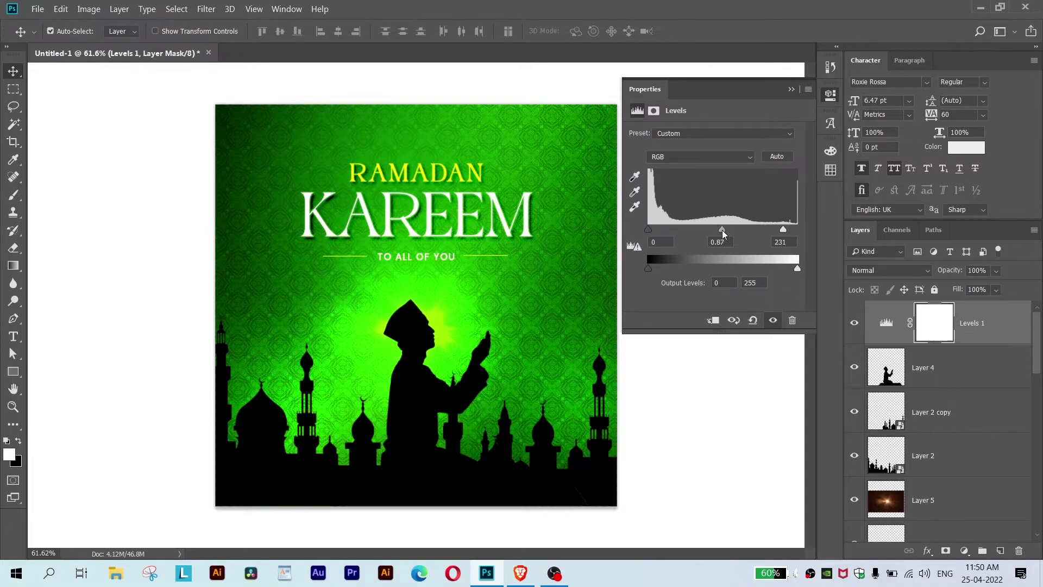
left_click(789, 112)
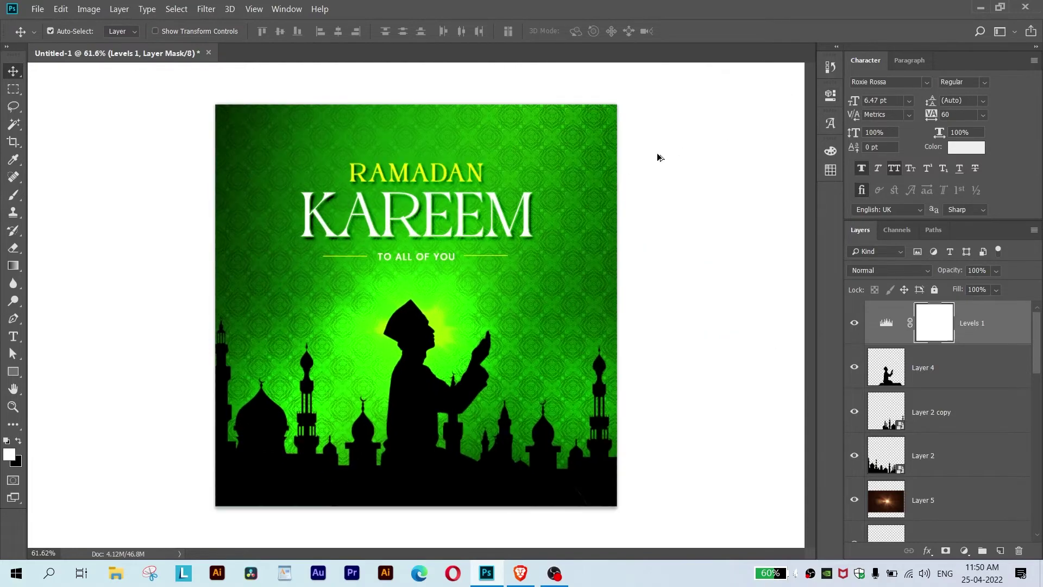
scroll(659, 158, "down", 1)
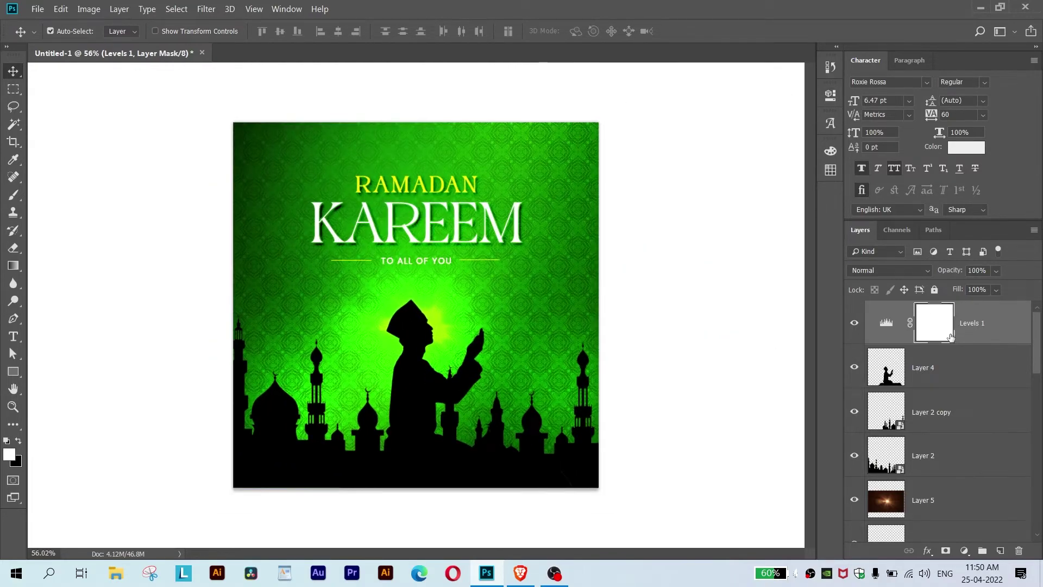
Add a Color Balance adjustment shifting midtones to -23, +17, -11.
left_click(963, 551)
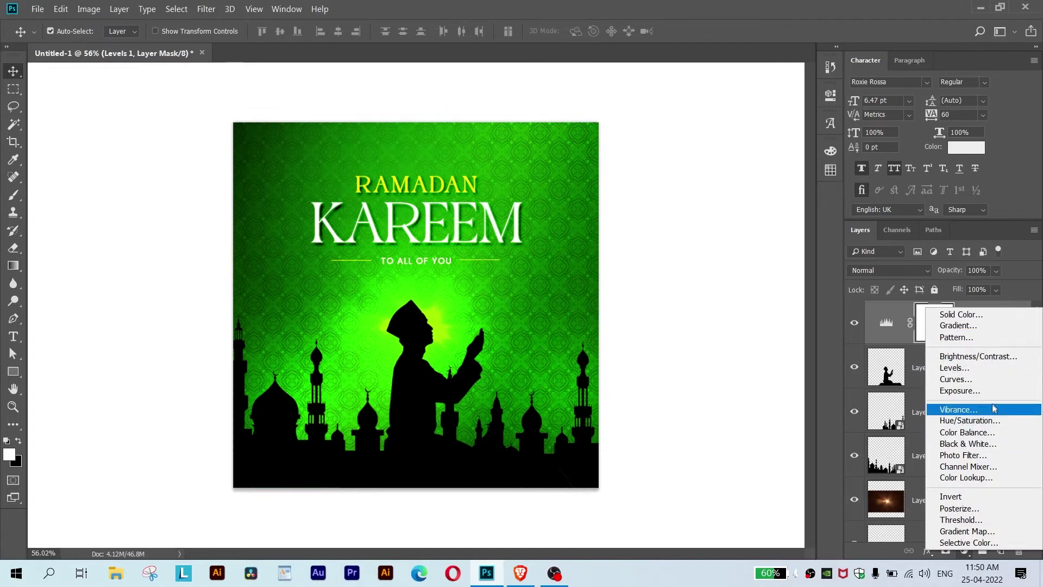
left_click(966, 431)
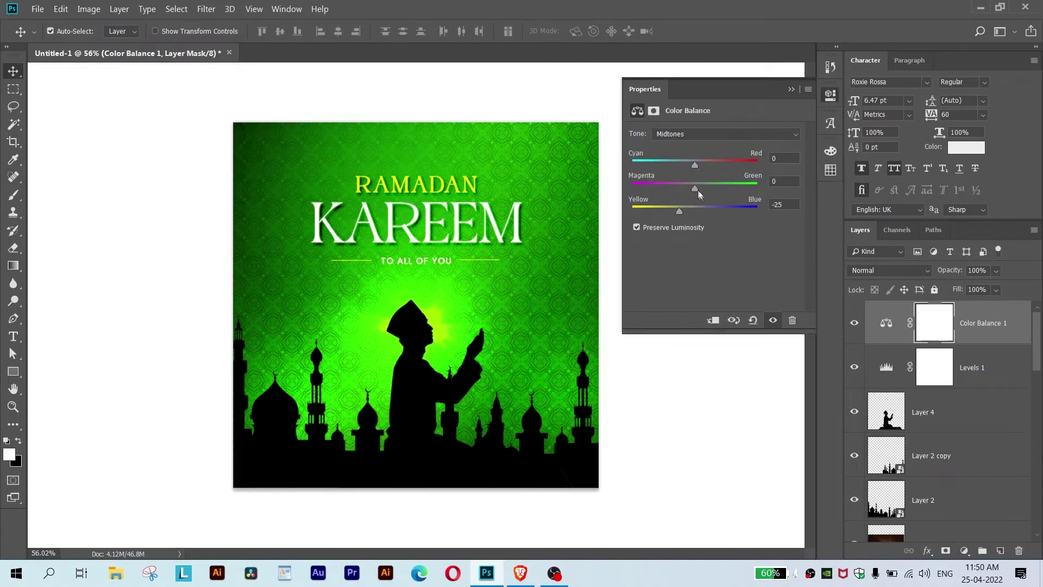
left_click_drag(679, 210, 688, 211)
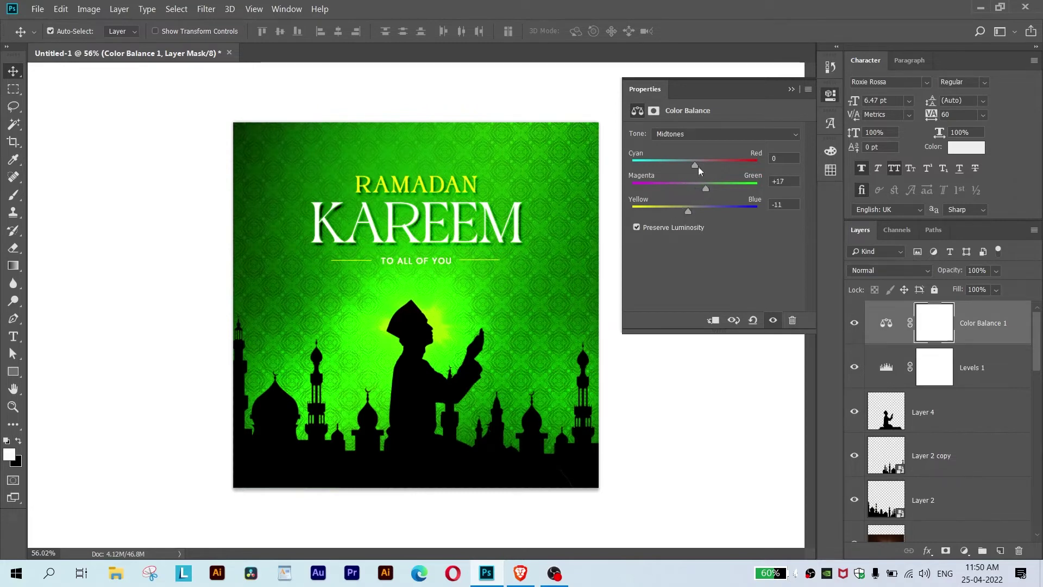
mouse_move(696, 165)
left_mouse_down()
mouse_move(683, 166)
mouse_move(710, 168)
mouse_move(678, 172)
left_mouse_up()
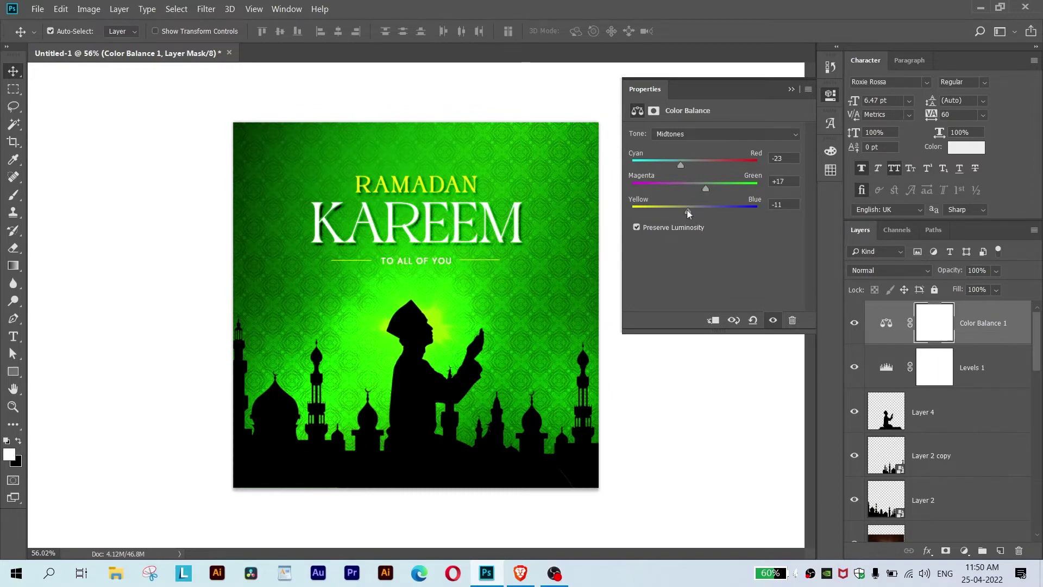
left_click(830, 96)
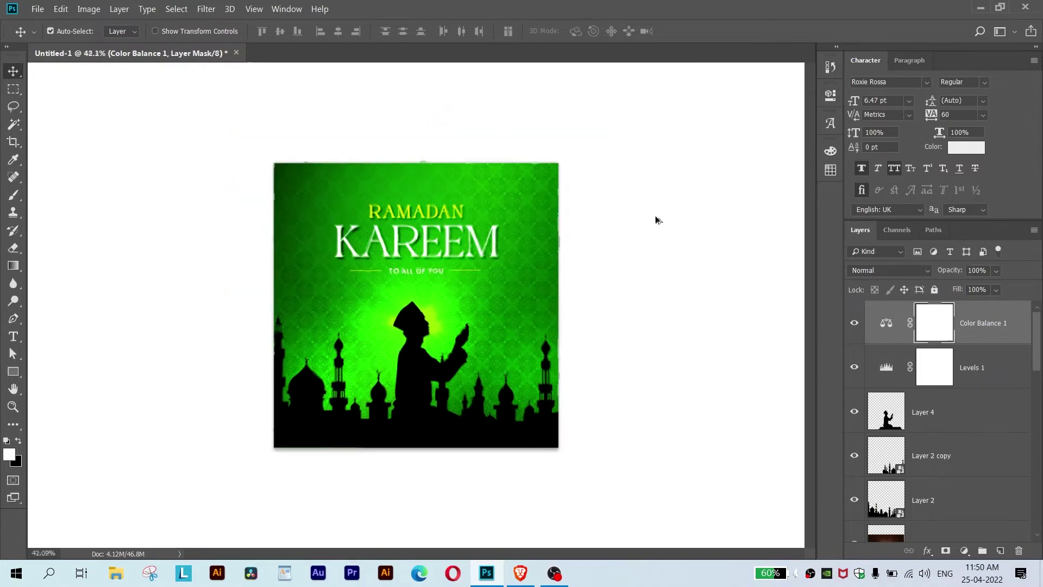
scroll(646, 214, "up", 2)
scroll(945, 413, "down", 3)
Hide and re-show the Layer 3 copy 2 yellow glow to compare.
left_click(934, 455)
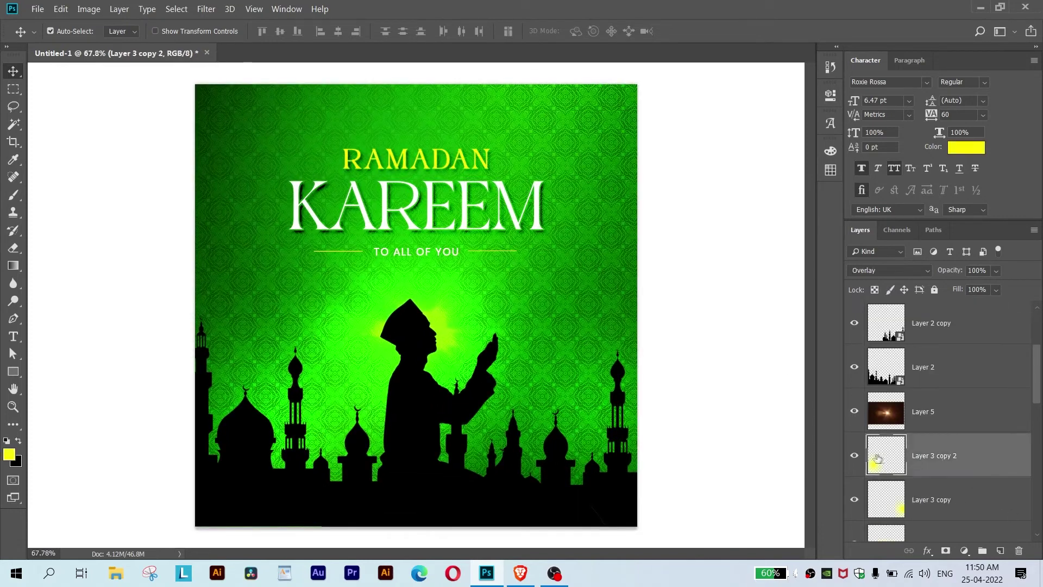
left_click(853, 456)
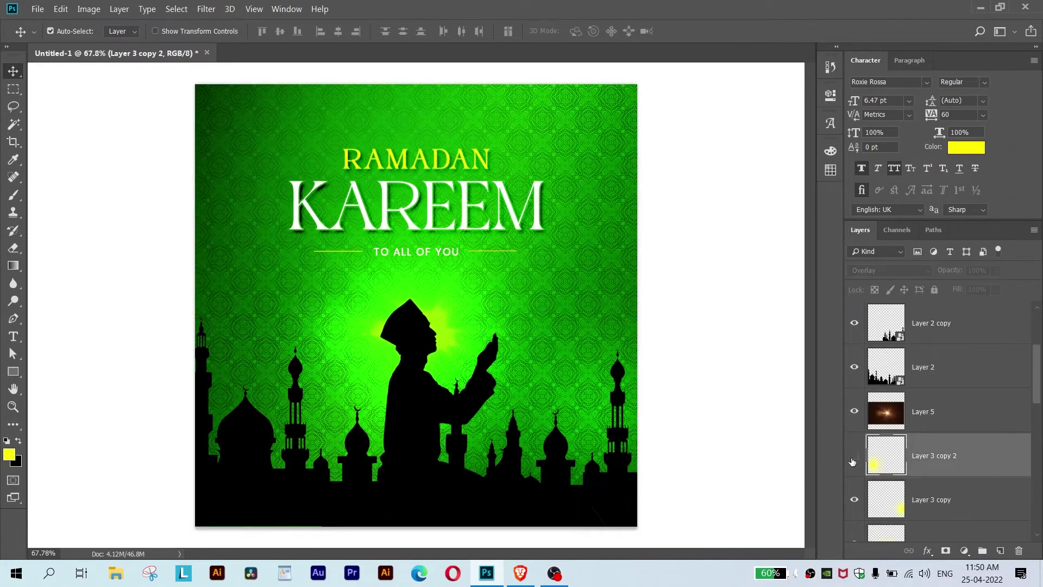
left_click(935, 412)
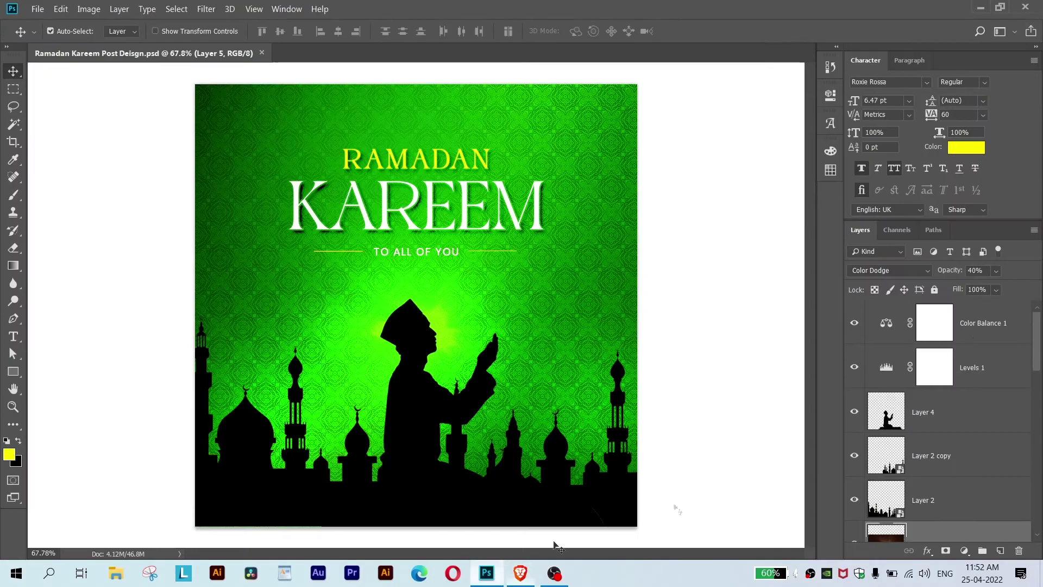
Paste the crescent-and-star image above Layer 4 and delete its white background.
left_click(945, 411)
key("ctrl+v")
key("w")
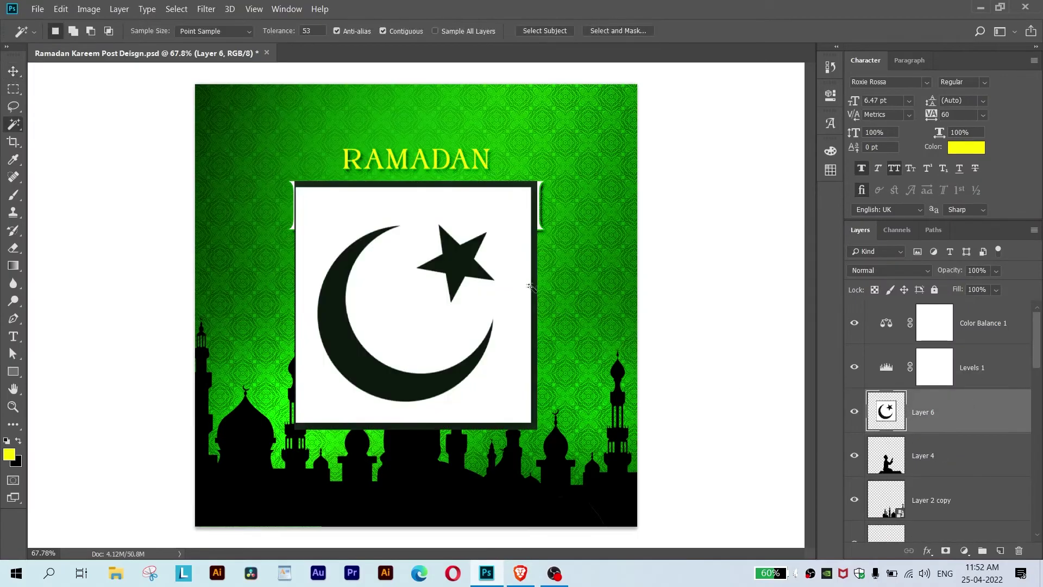
left_click(521, 283)
key("Delete")
Delete the dark square border around the crescent and star.
key("m")
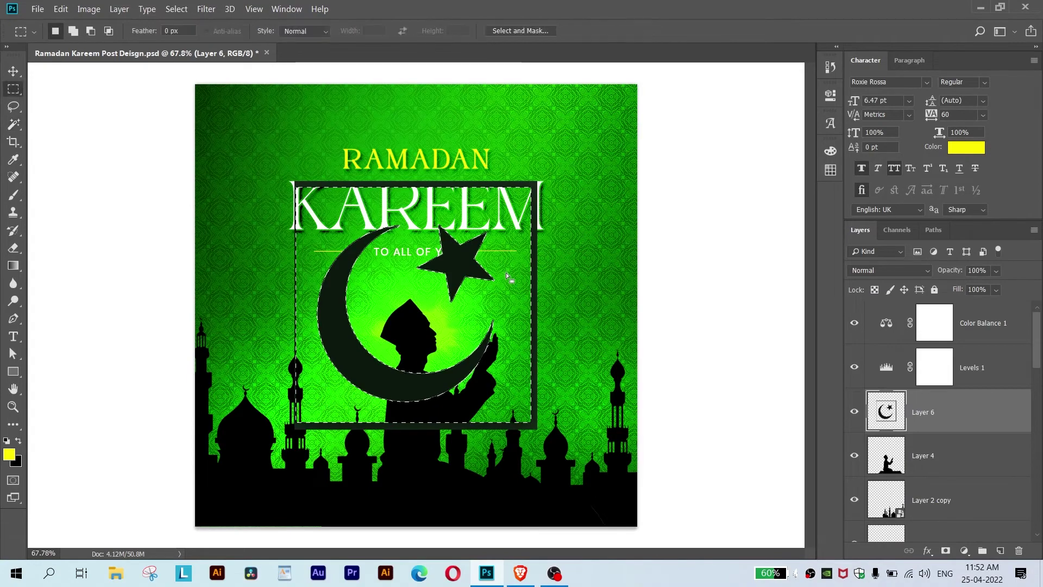
left_click_drag(314, 210, 508, 408)
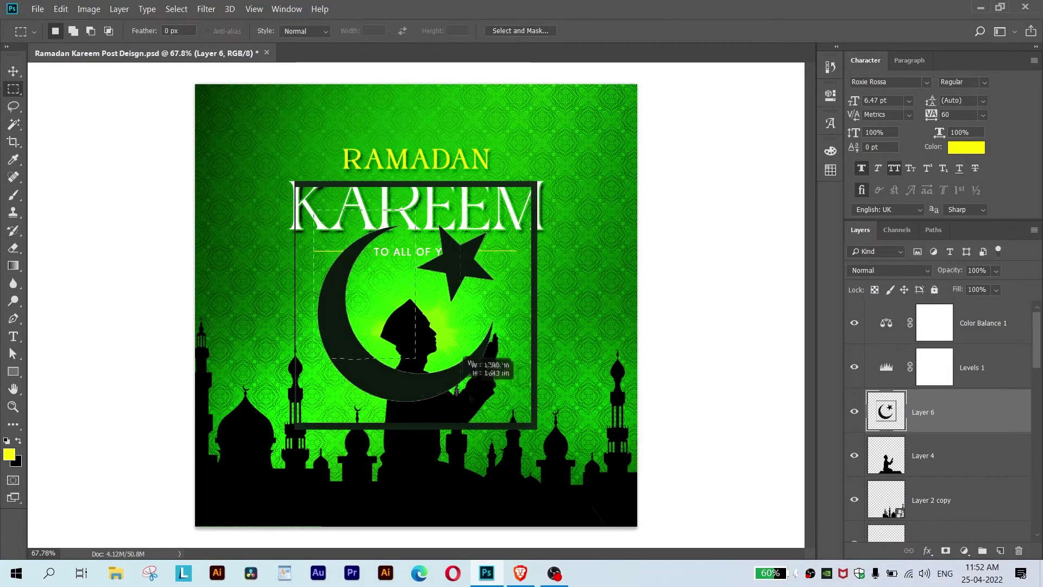
key("ctrl+shift+i")
key("Delete")
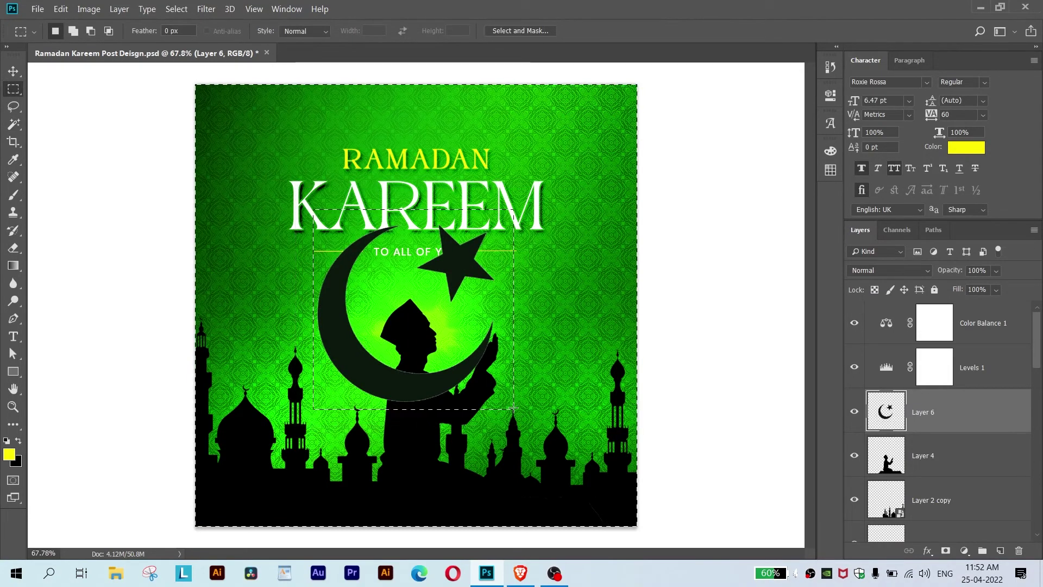
key("ctrl+d")
Shrink the crescent-and-star and move it above RAMADAN at the top.
key("ctrl+t")
mouse_move(493, 226)
left_mouse_down()
mouse_move(424, 296)
mouse_move(416, 115)
mouse_move(432, 103)
left_mouse_up()
key("Return")
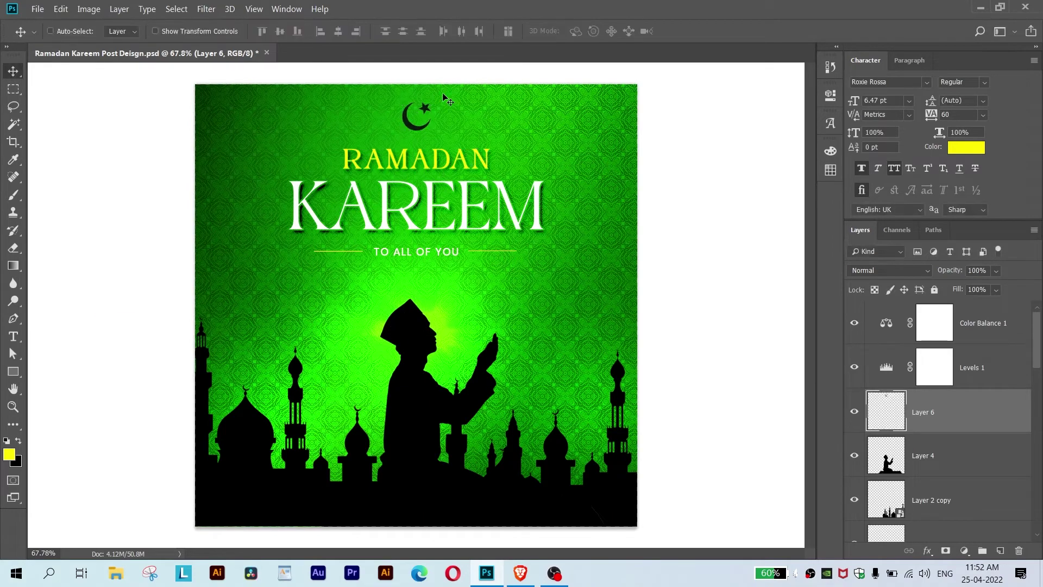
key("ctrl+a")
key("ctrl+d")
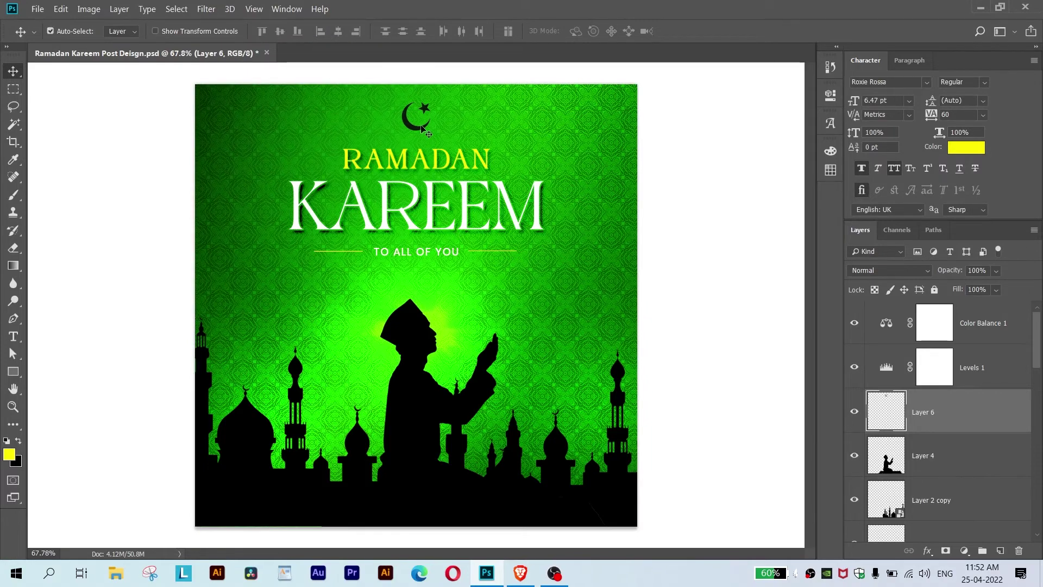
mouse_move(415, 132)
left_mouse_down()
mouse_move(253, 392)
mouse_move(411, 289)
mouse_move(414, 307)
mouse_move(472, 339)
mouse_move(427, 117)
left_mouse_up()
Rotate the crescent-and-star slightly.
scroll(427, 117, "up", 3)
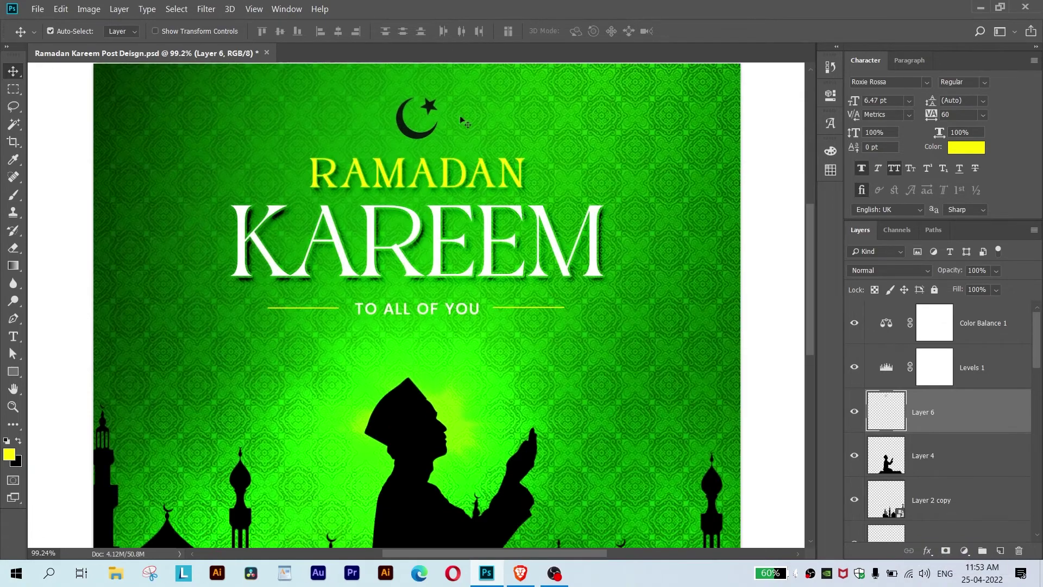
key("ctrl+t")
left_click_drag(427, 166, 454, 155)
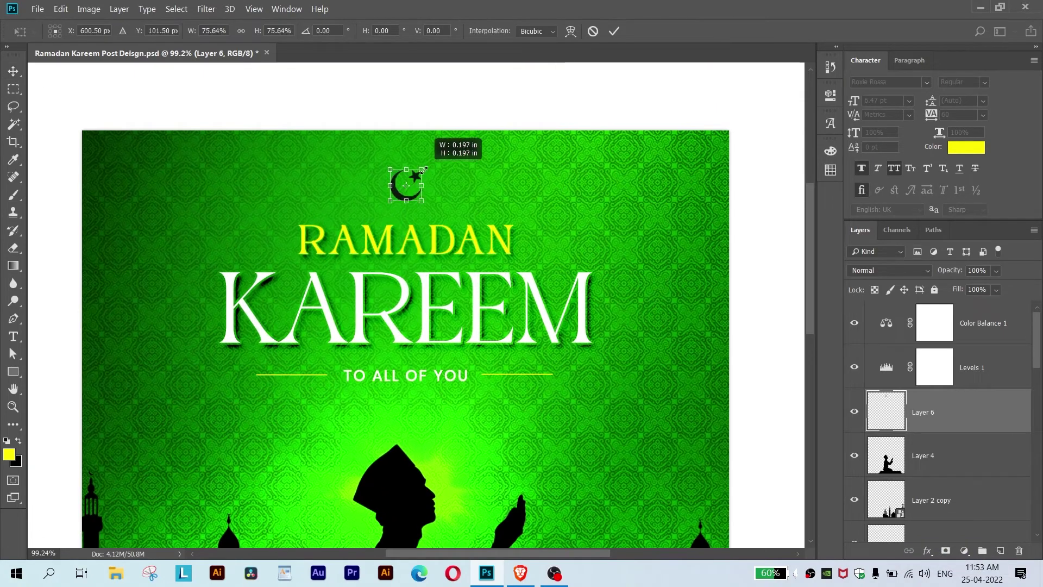
key("Return")
scroll(441, 171, "down", 3)
scroll(441, 171, "up", 2)
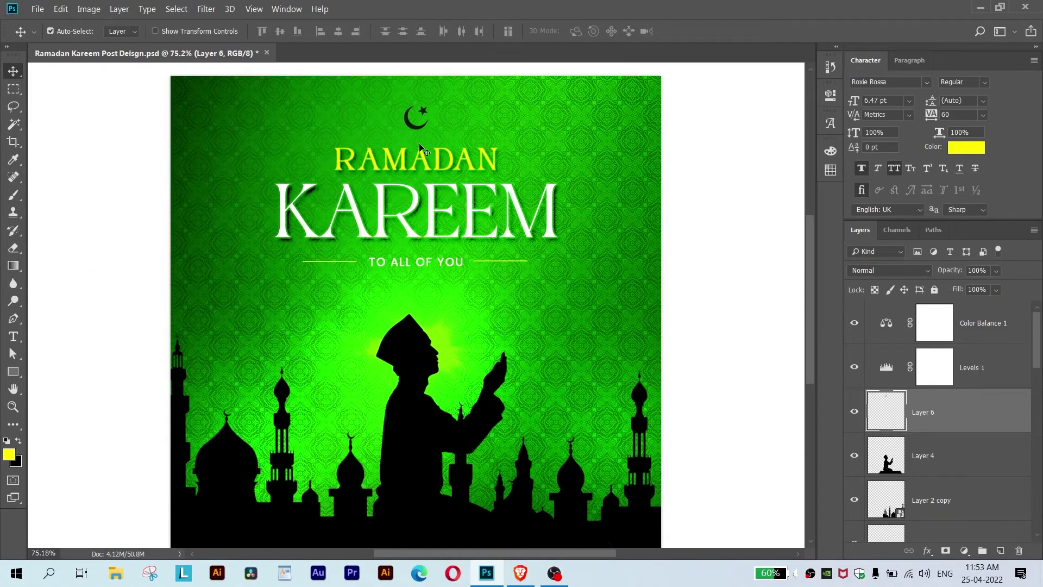
Try crescent positions near the mosque, below TO ALL OF YOU, and beside the man's face.
left_click_drag(418, 130, 575, 443)
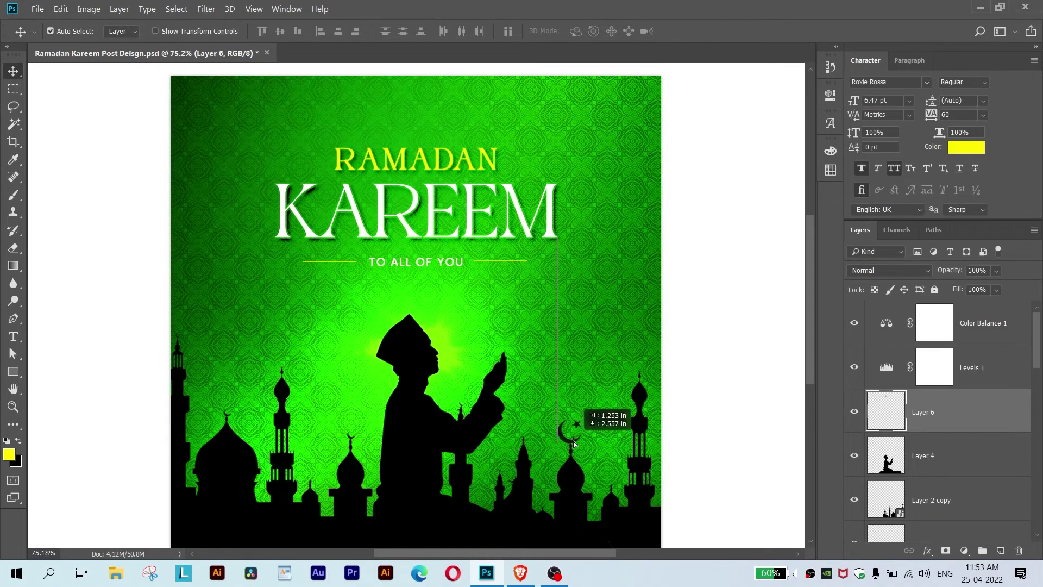
left_click_drag(575, 444, 413, 301)
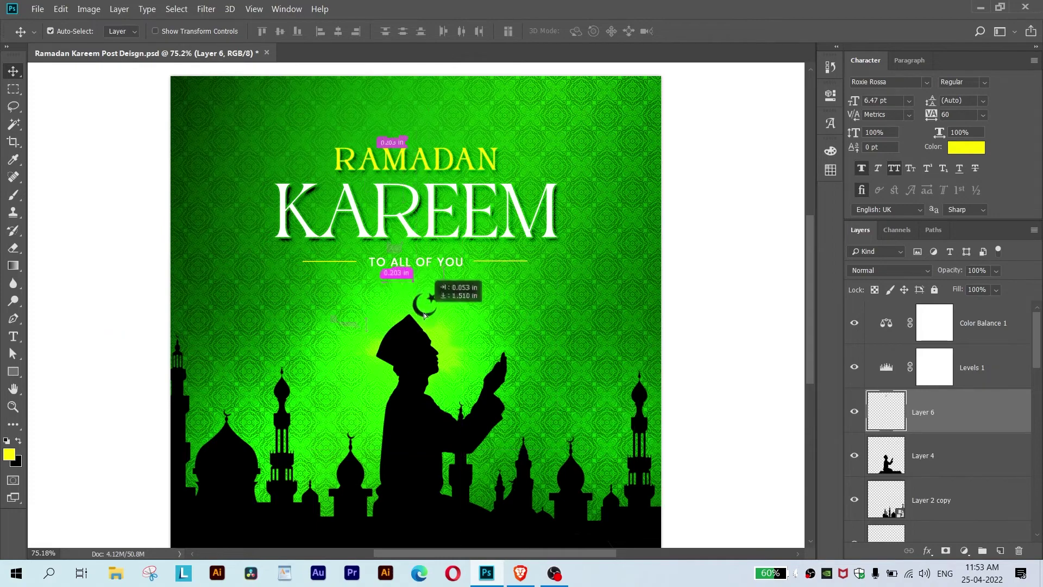
scroll(413, 300, "down", 2)
scroll(391, 294, "up", 4)
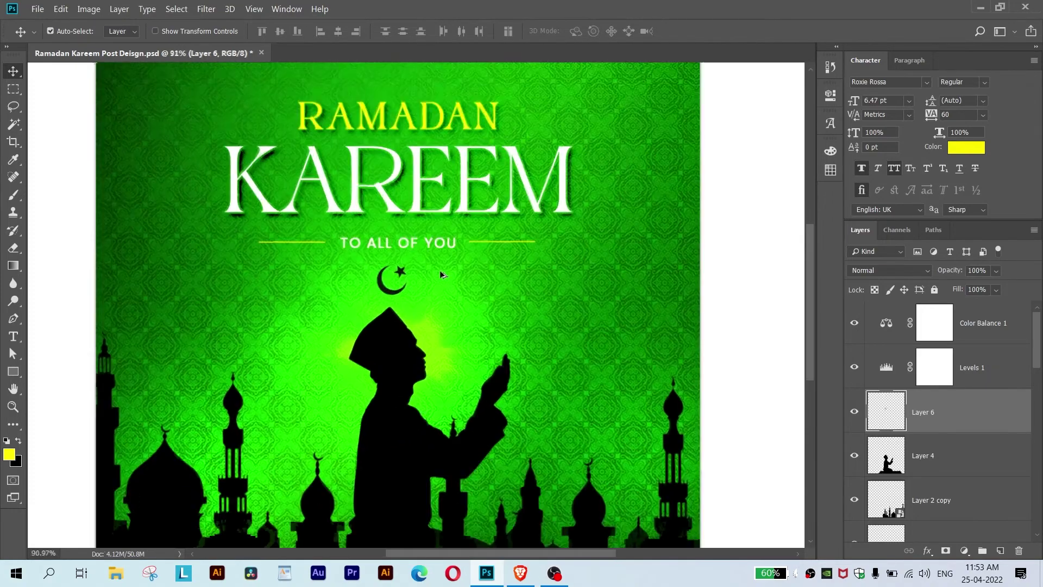
left_click_drag(386, 296, 387, 295)
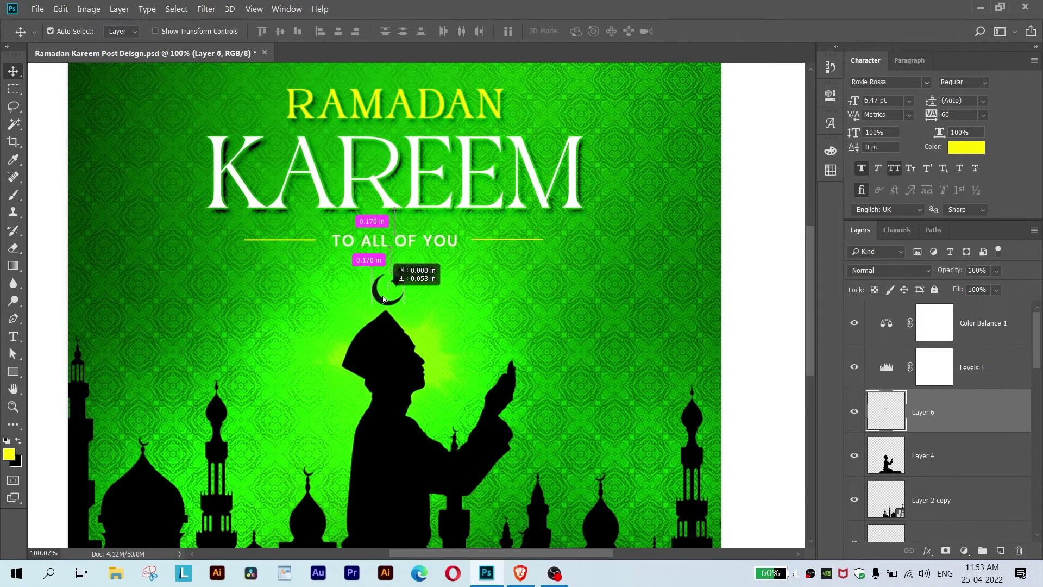
scroll(419, 293, "down", 2)
scroll(420, 288, "up", 2)
mouse_move(414, 269)
left_mouse_down()
mouse_move(476, 356)
mouse_move(481, 342)
left_mouse_up()
scroll(489, 334, "down", 1)
scroll(497, 326, "down", 2)
scroll(496, 329, "up", 2)
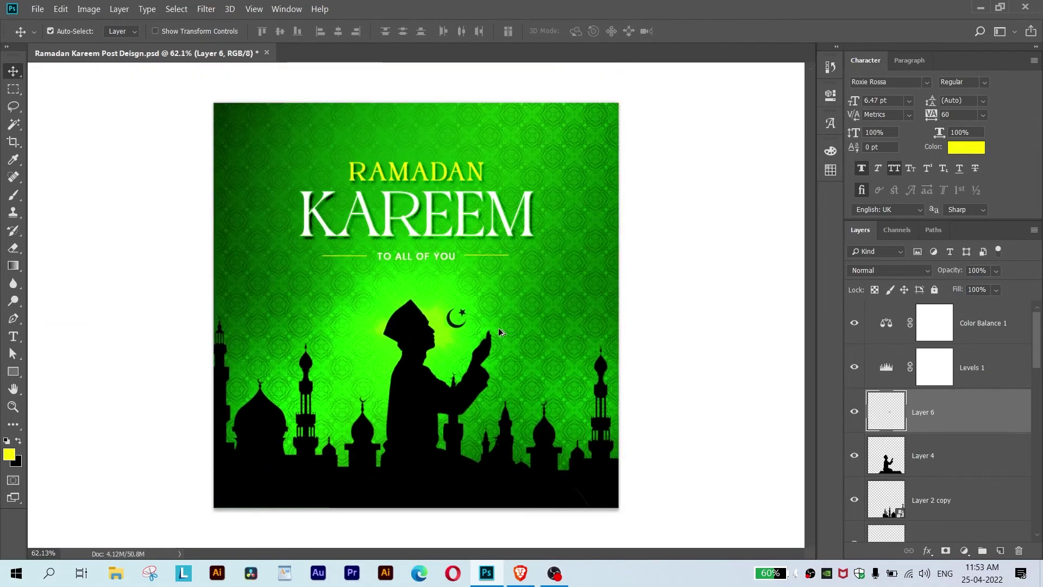
scroll(499, 333, "down", 1)
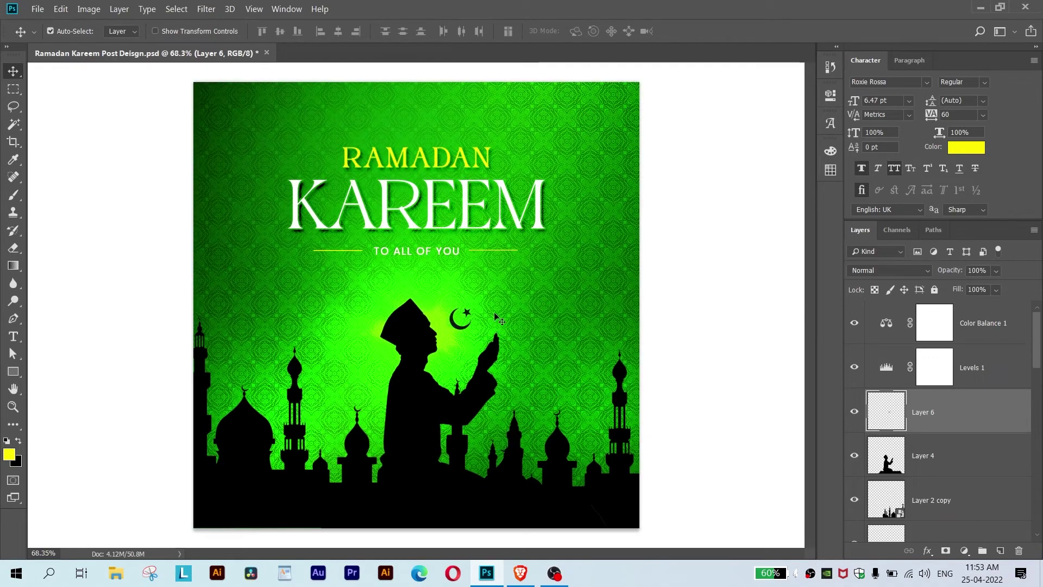
Place the crescent-and-star on top of the right mosque dome.
left_click_drag(456, 326, 527, 173)
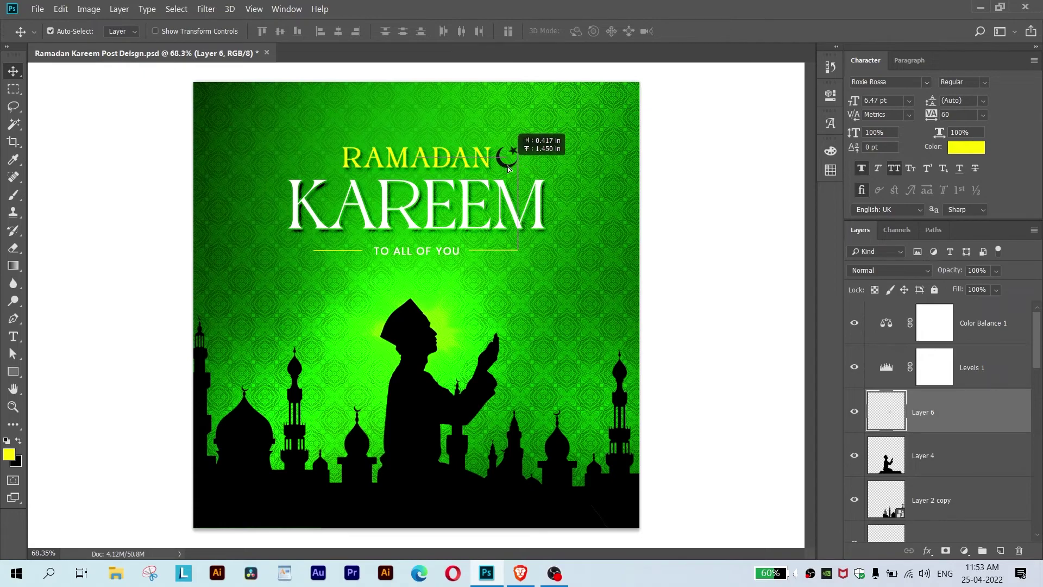
left_click_drag(558, 417, 558, 417)
scroll(558, 417, "up", 3)
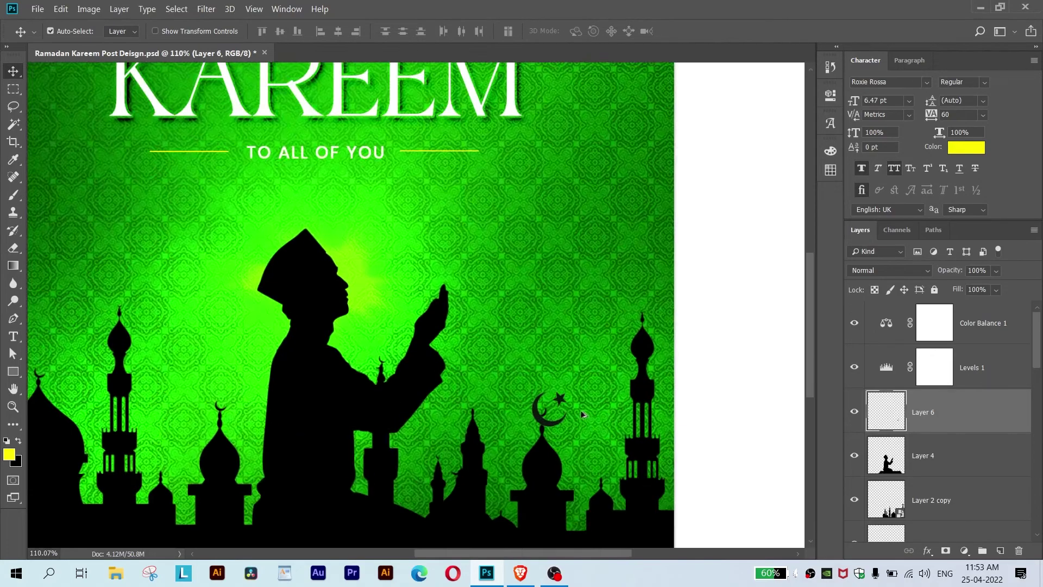
scroll(539, 435, "up", 2)
scroll(532, 419, "down", 3)
scroll(548, 402, "down", 2)
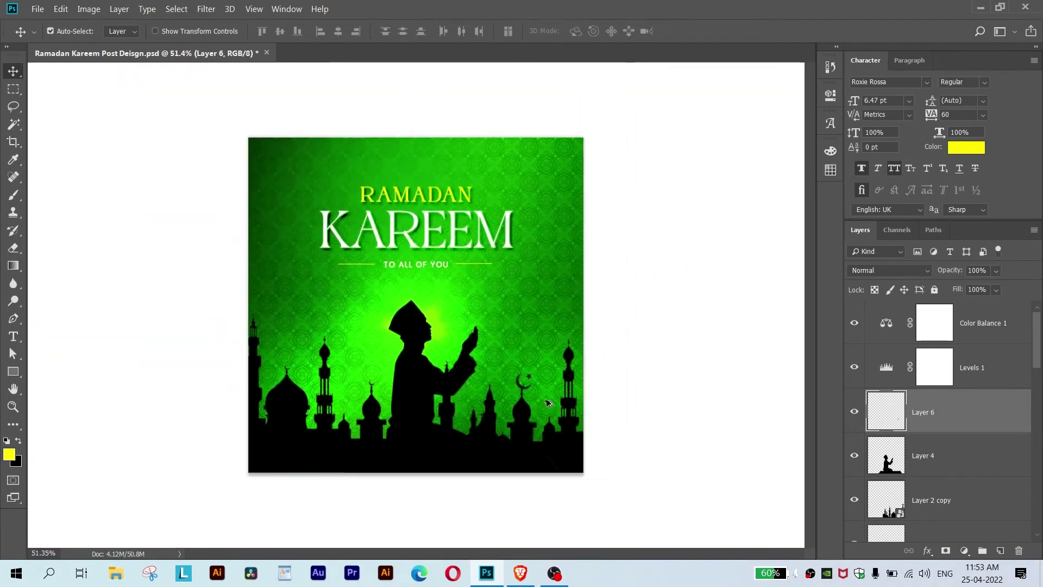
scroll(535, 403, "up", 3)
scroll(535, 402, "up", 2)
Flip the Layer 6 crescent-and-star horizontally on the right mosque dome, putting the star on the left.
key("ctrl+t")
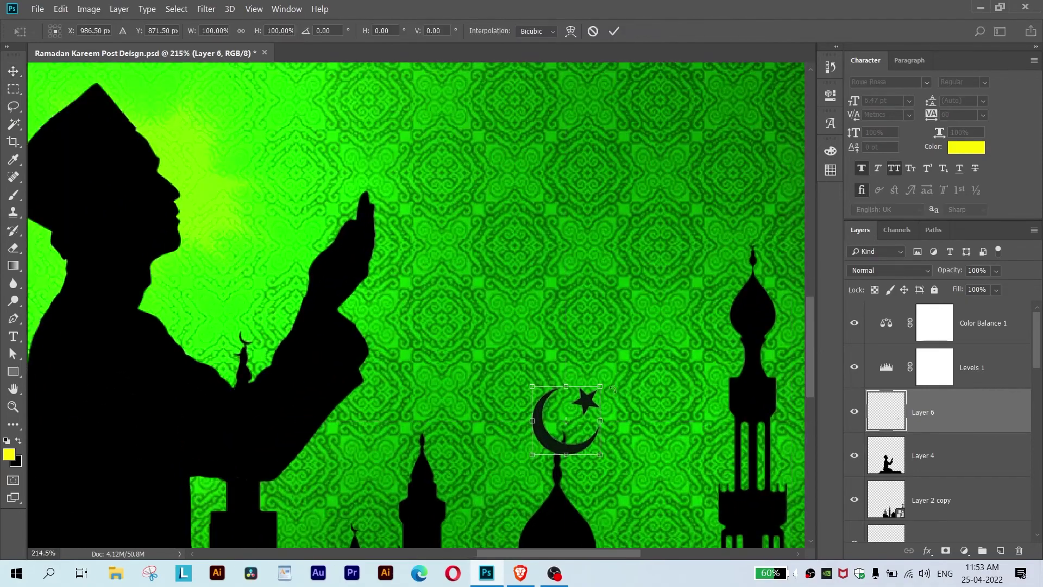
right_click(583, 417)
left_click(603, 394)
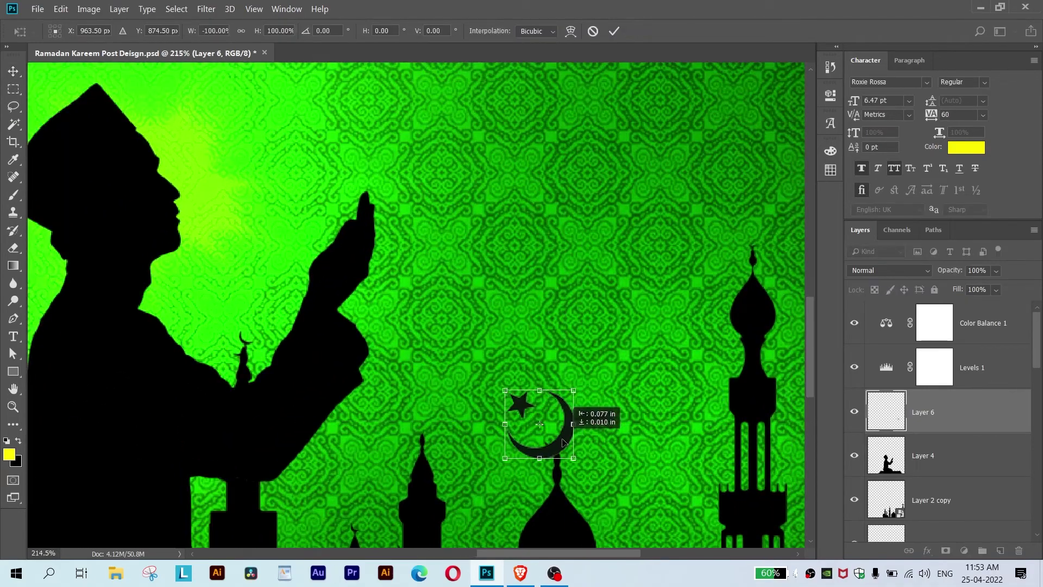
key("Return")
scroll(565, 413, "down", 2)
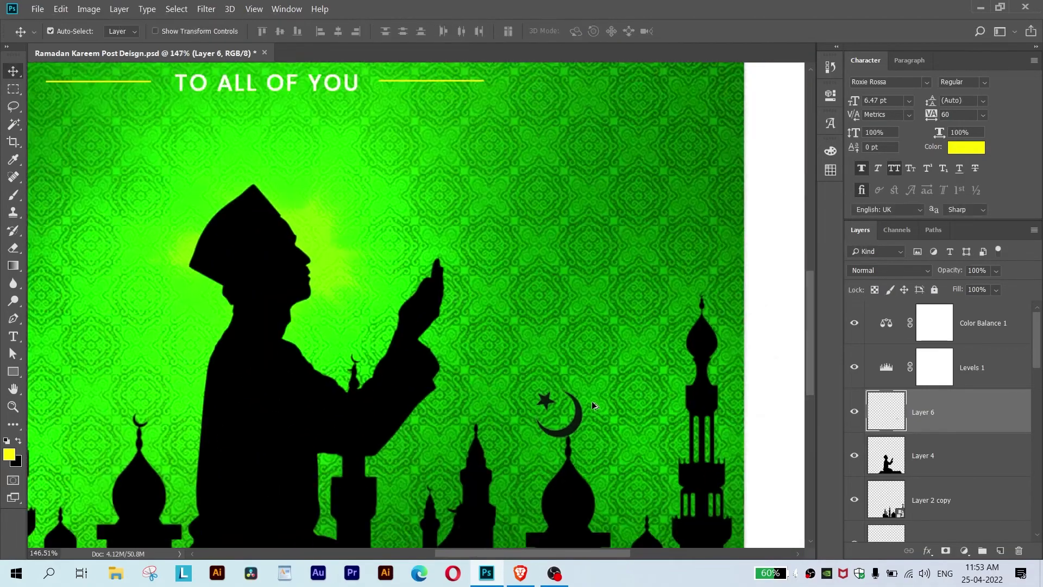
scroll(565, 402, "down", 2)
scroll(565, 396, "down", 1)
scroll(561, 392, "up", 3)
scroll(561, 392, "up", 1)
key("ctrl+t")
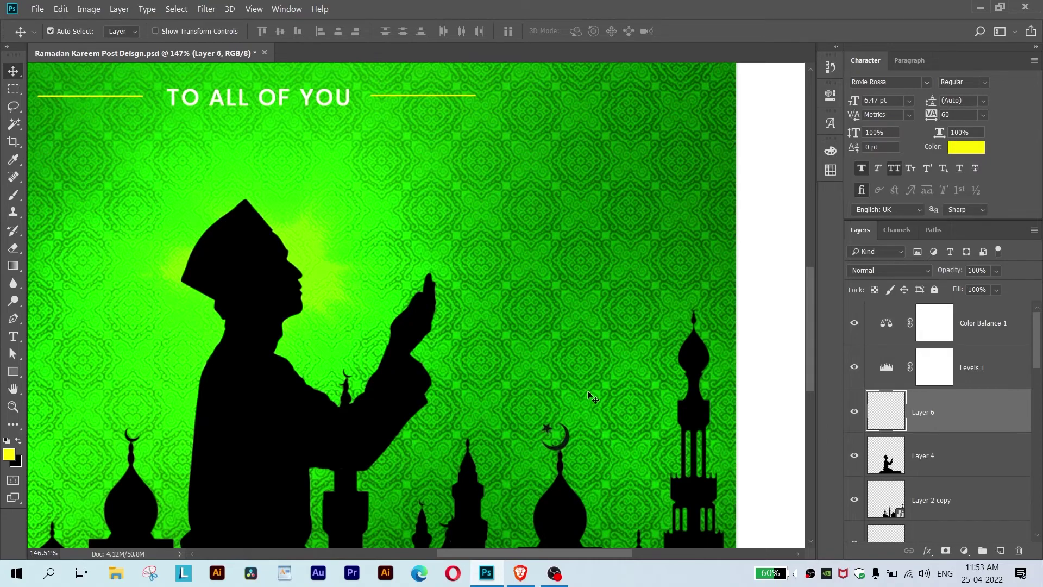
scroll(588, 390, "down", 5)
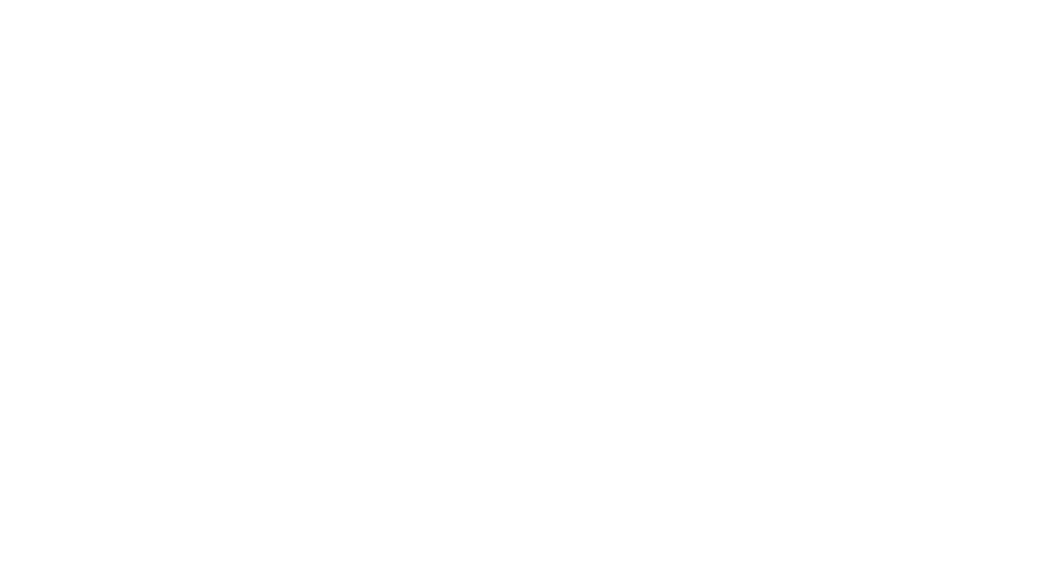